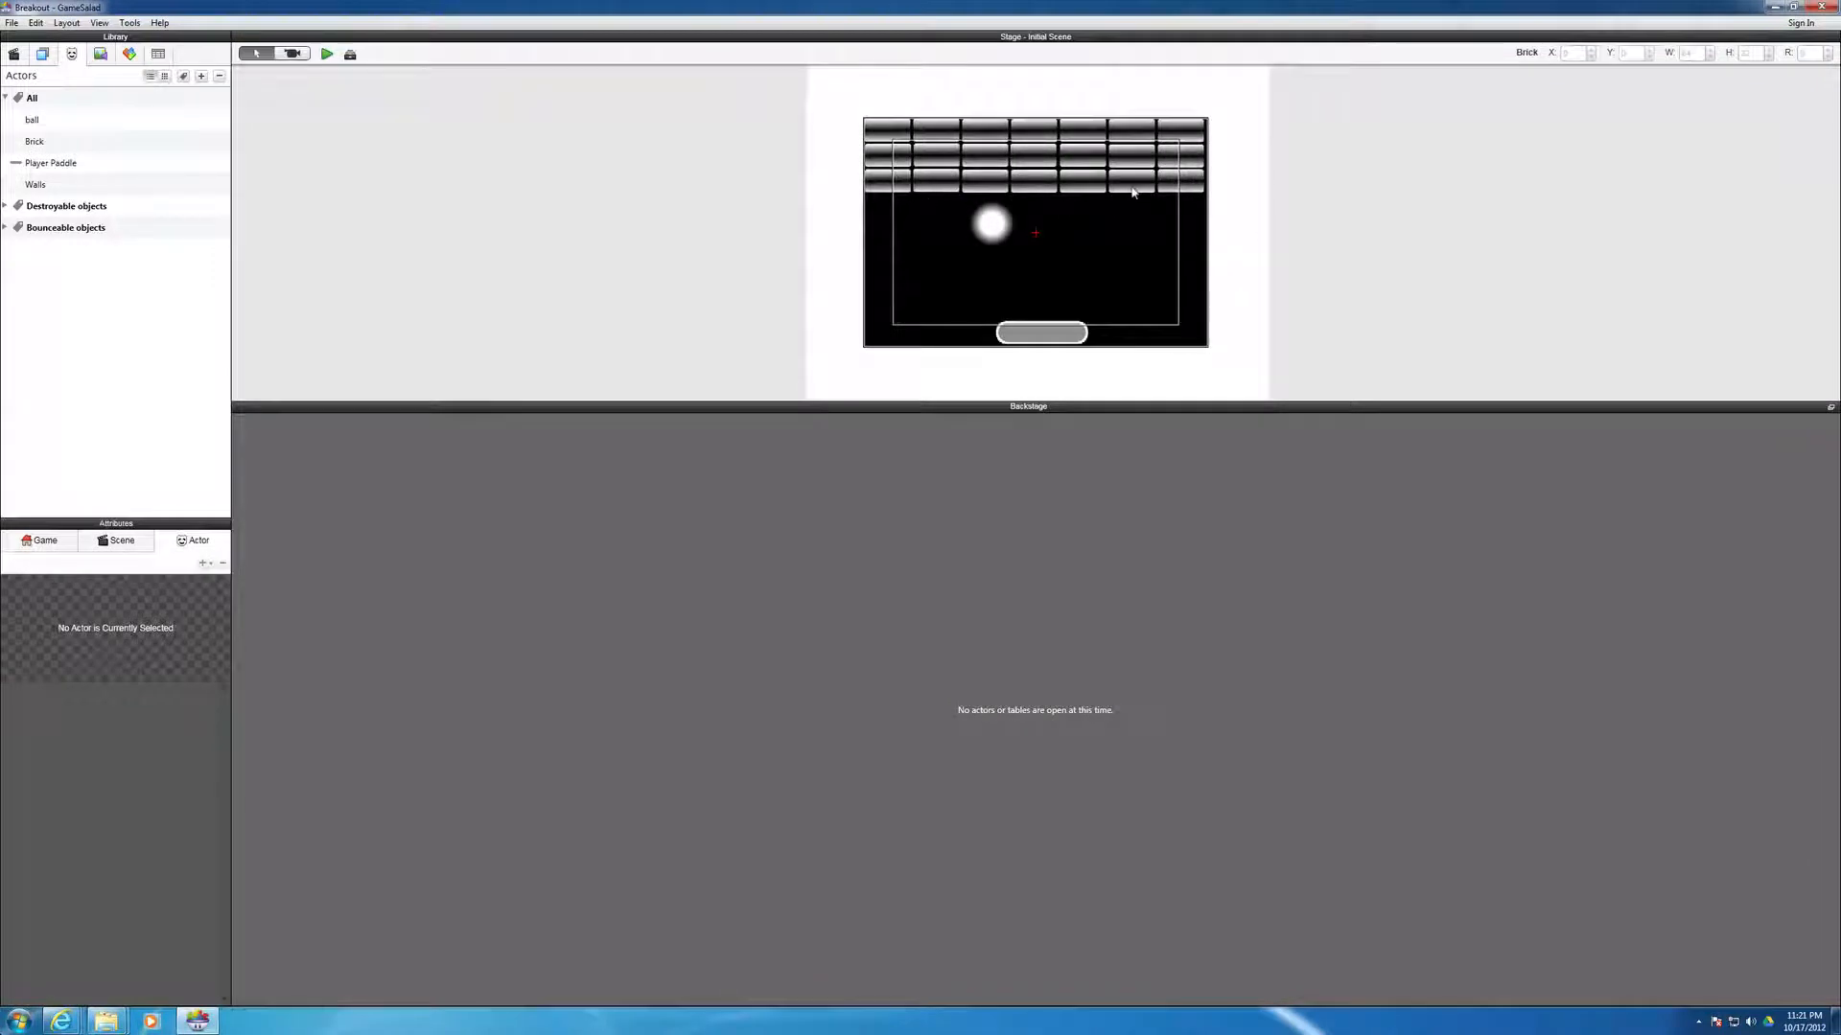
- Preview the Breakout game, restart it to watch the ball, bricks and paddle collide, and return to the editor
left_click(327, 58)
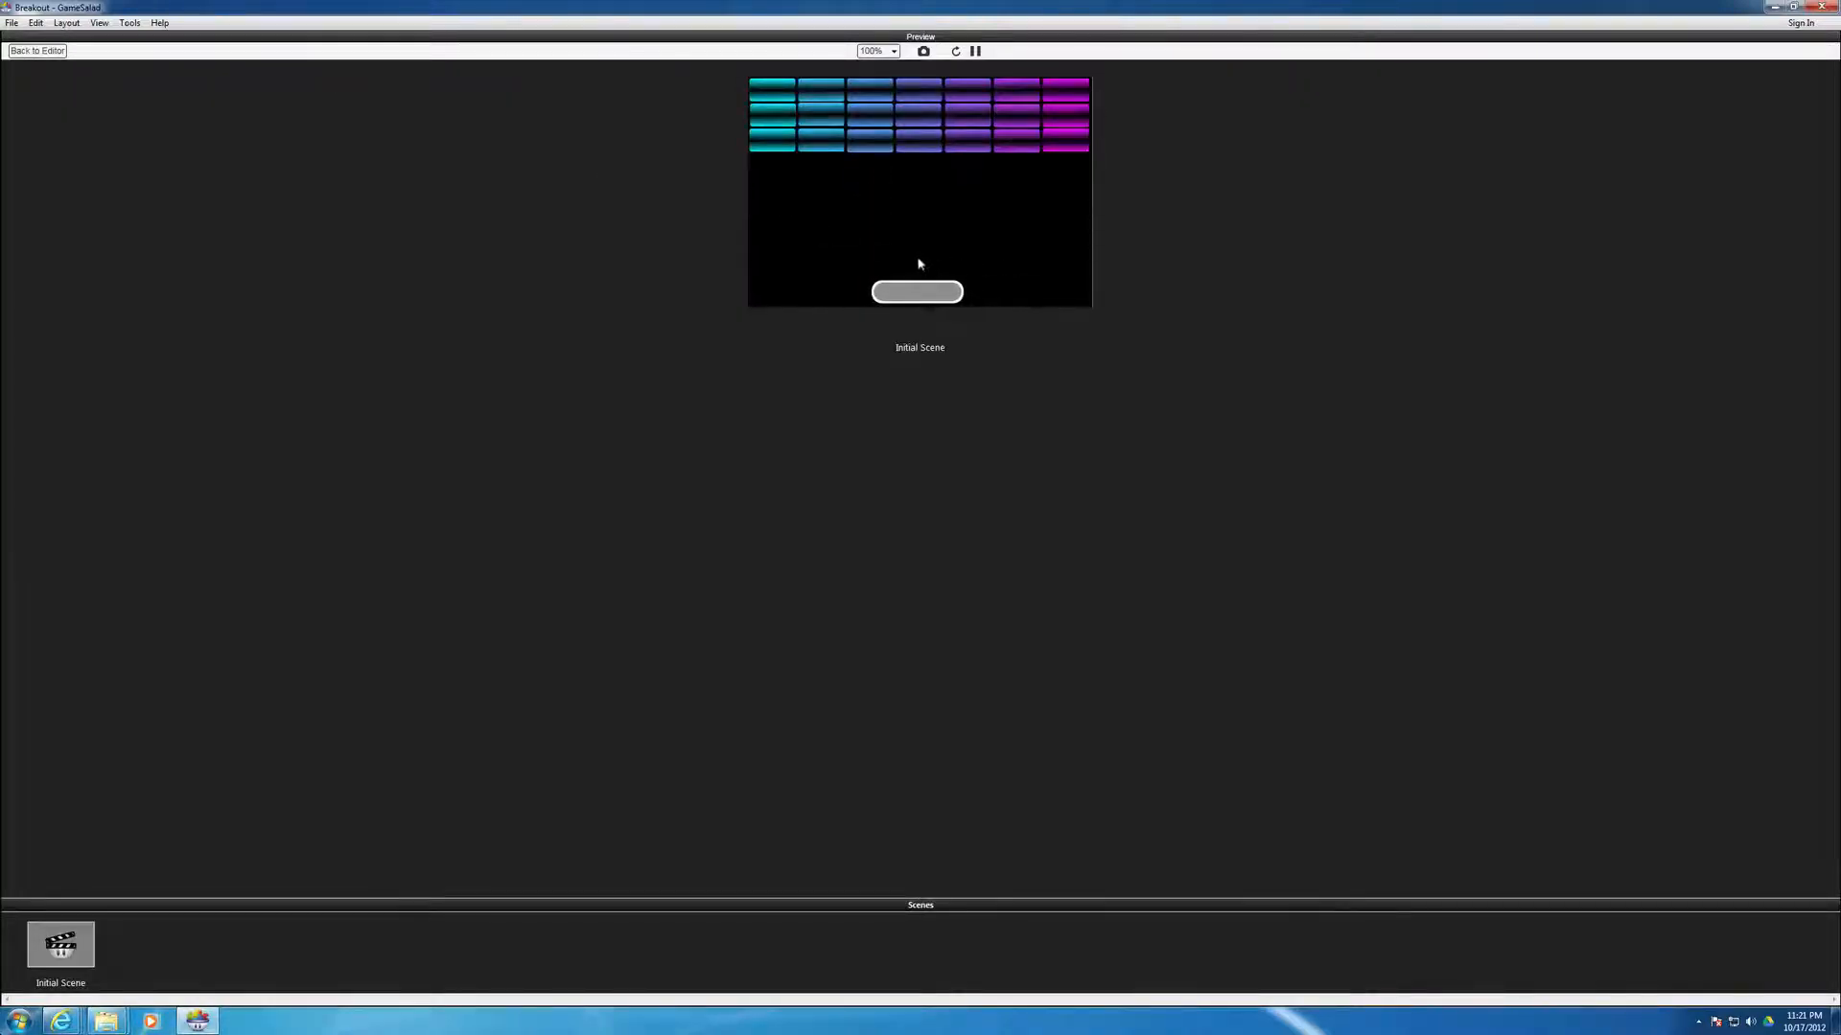
left_click(957, 52)
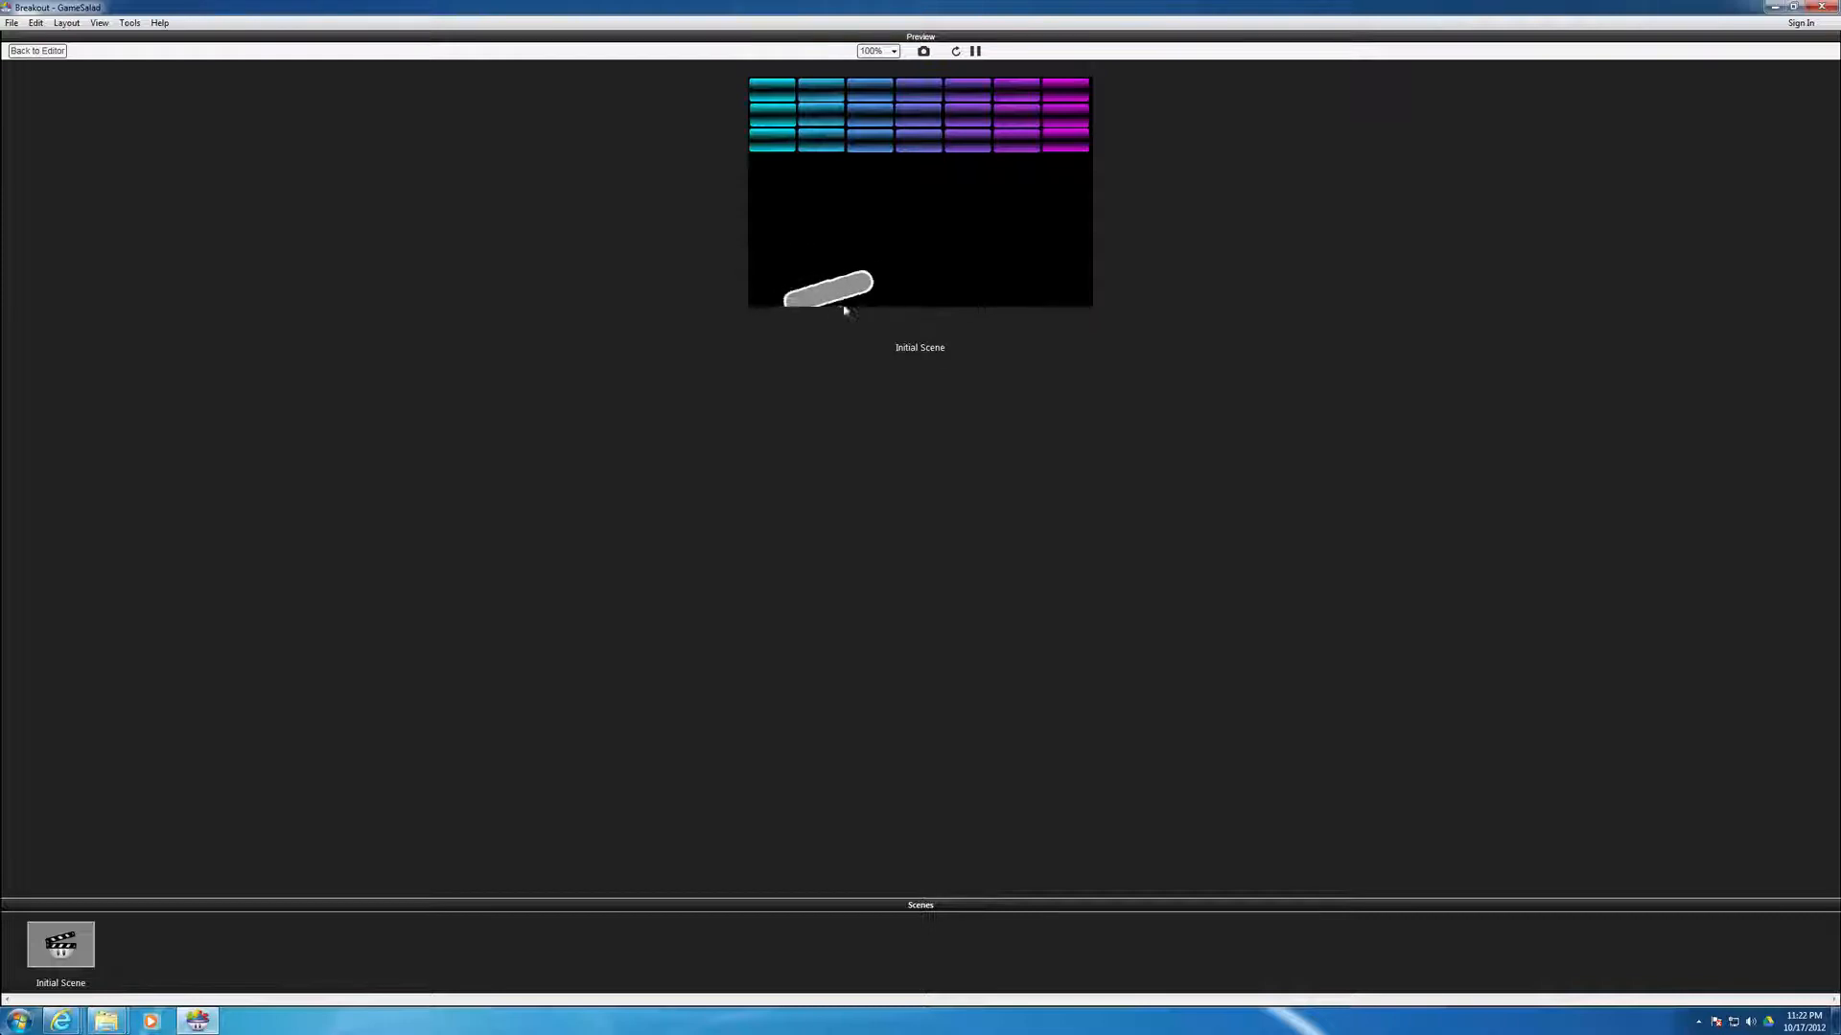
left_click(38, 50)
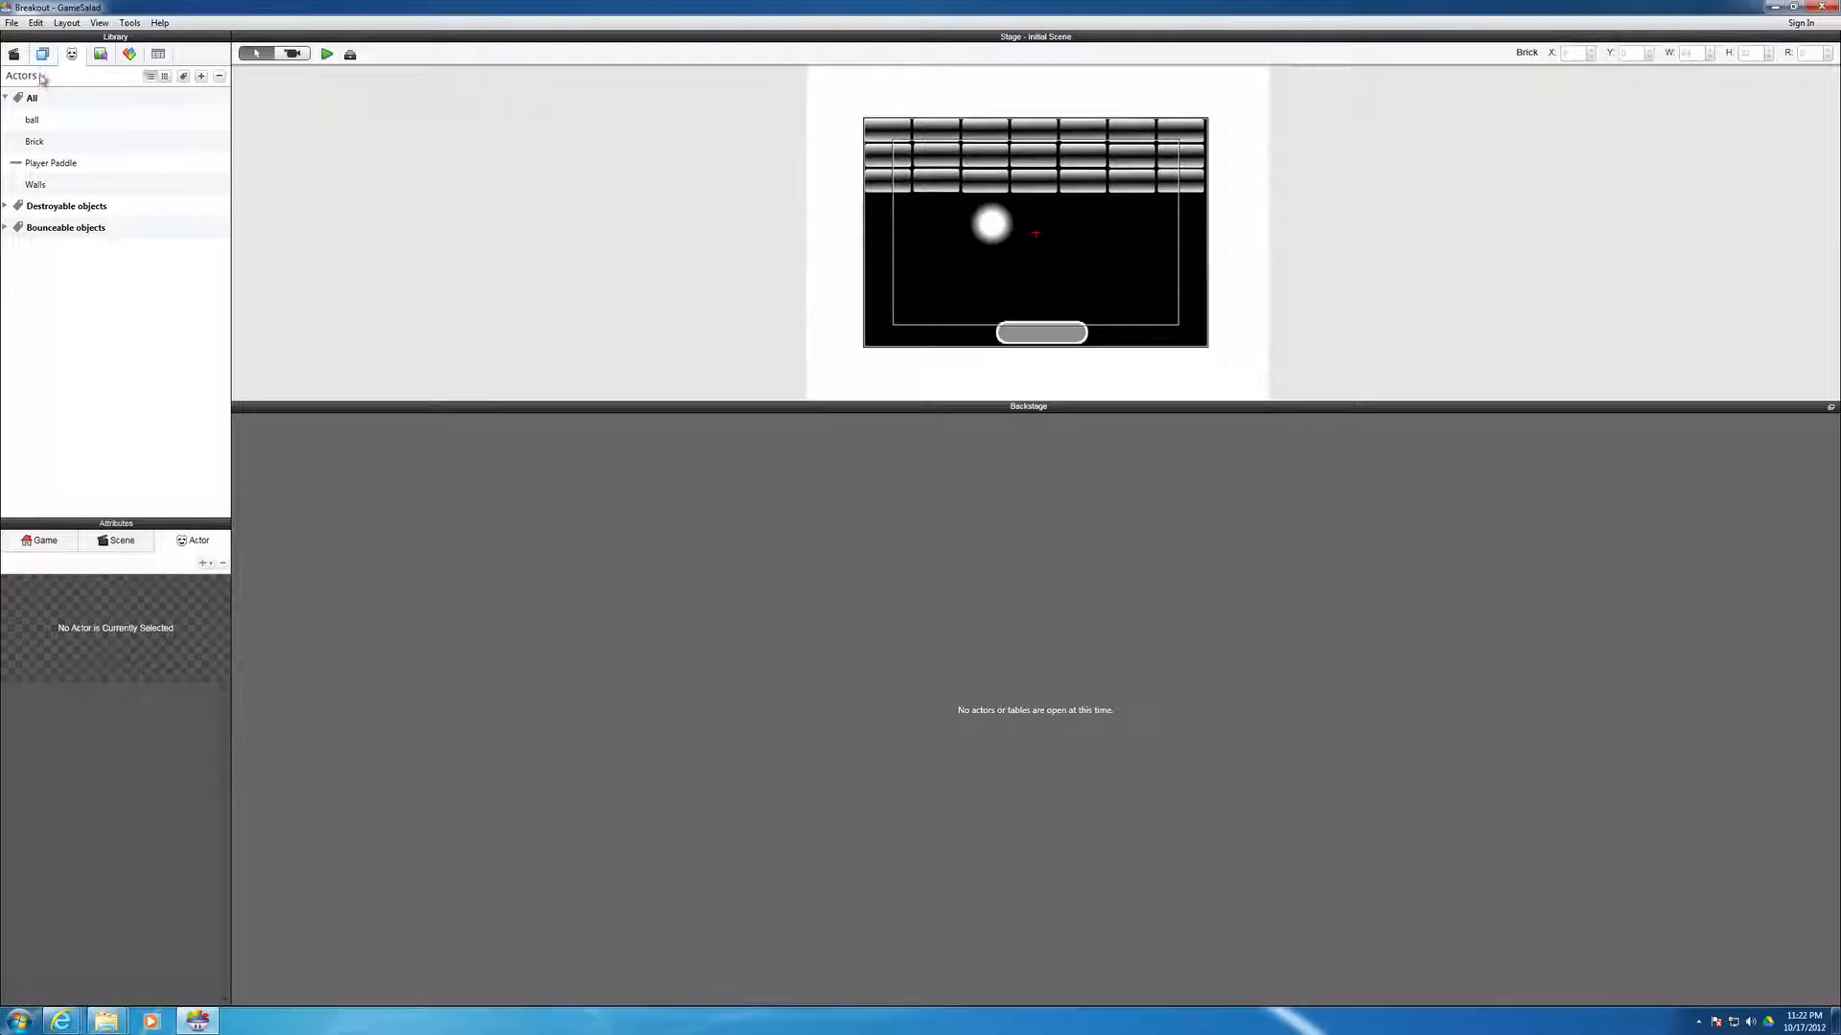
- Open the Brick actor and turn off Movable in its physics attributes
double_click(36, 142)
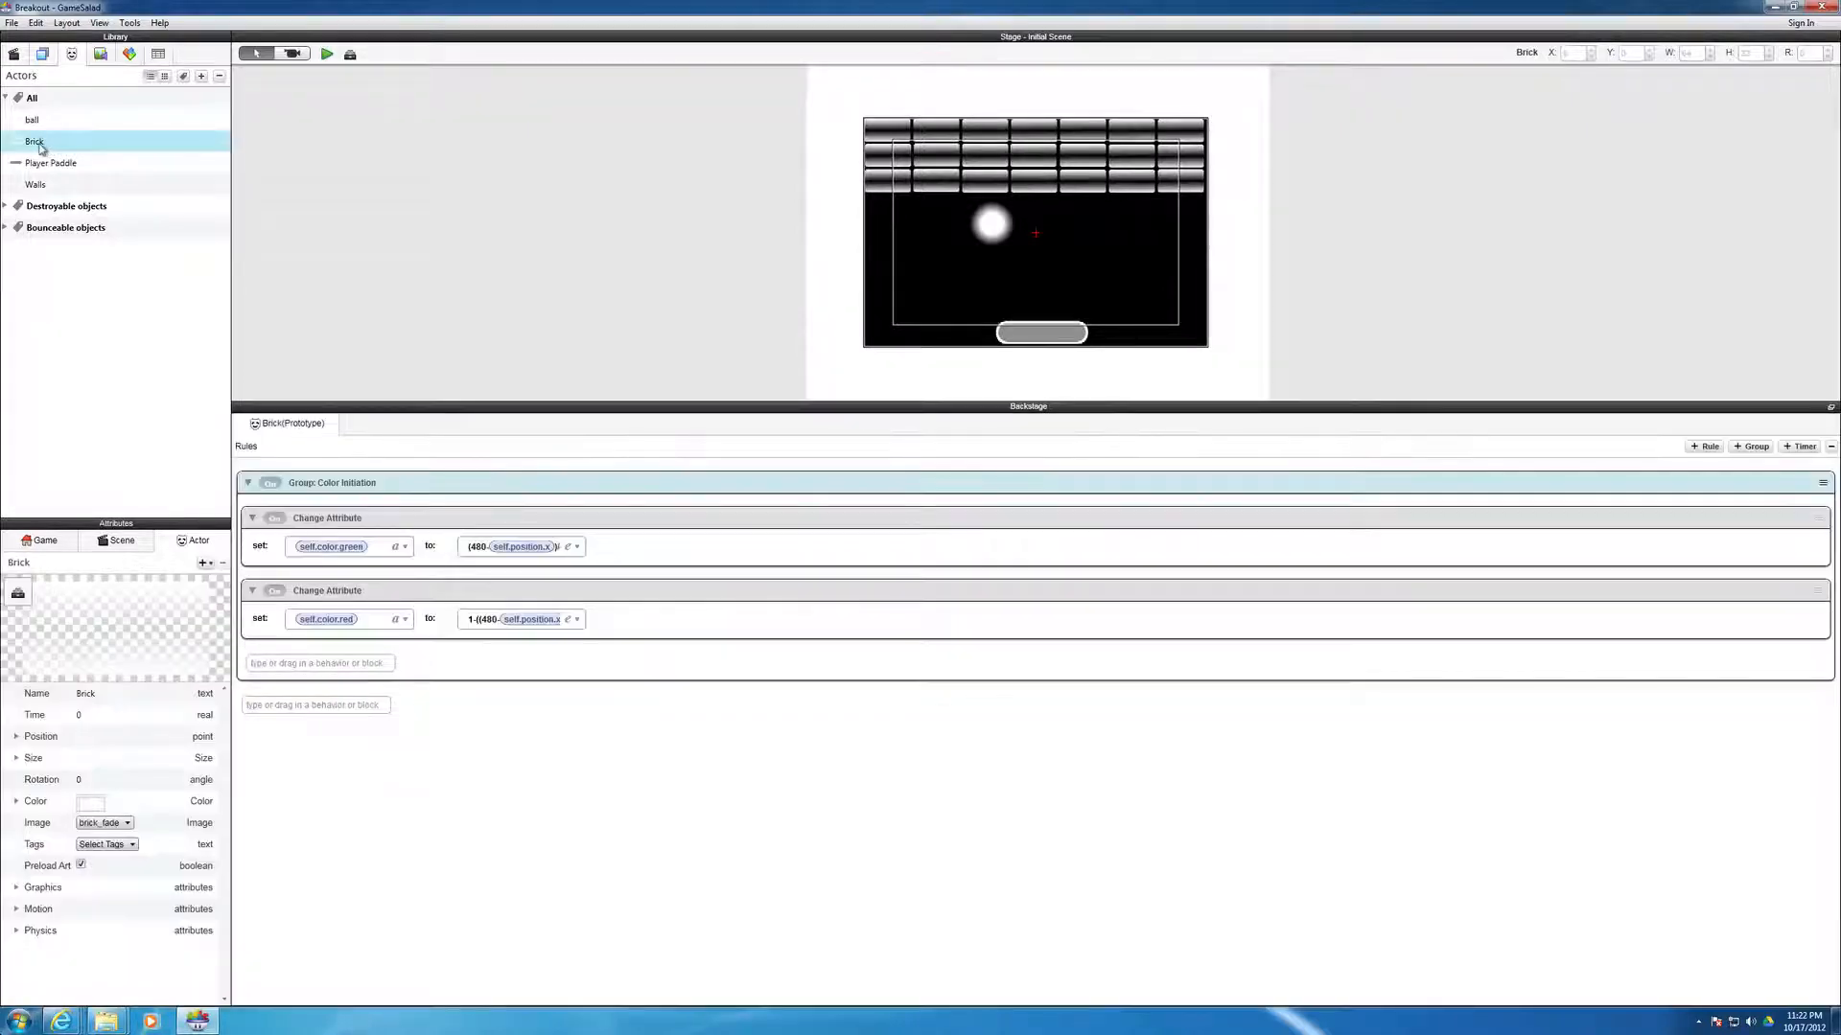
left_click(18, 931)
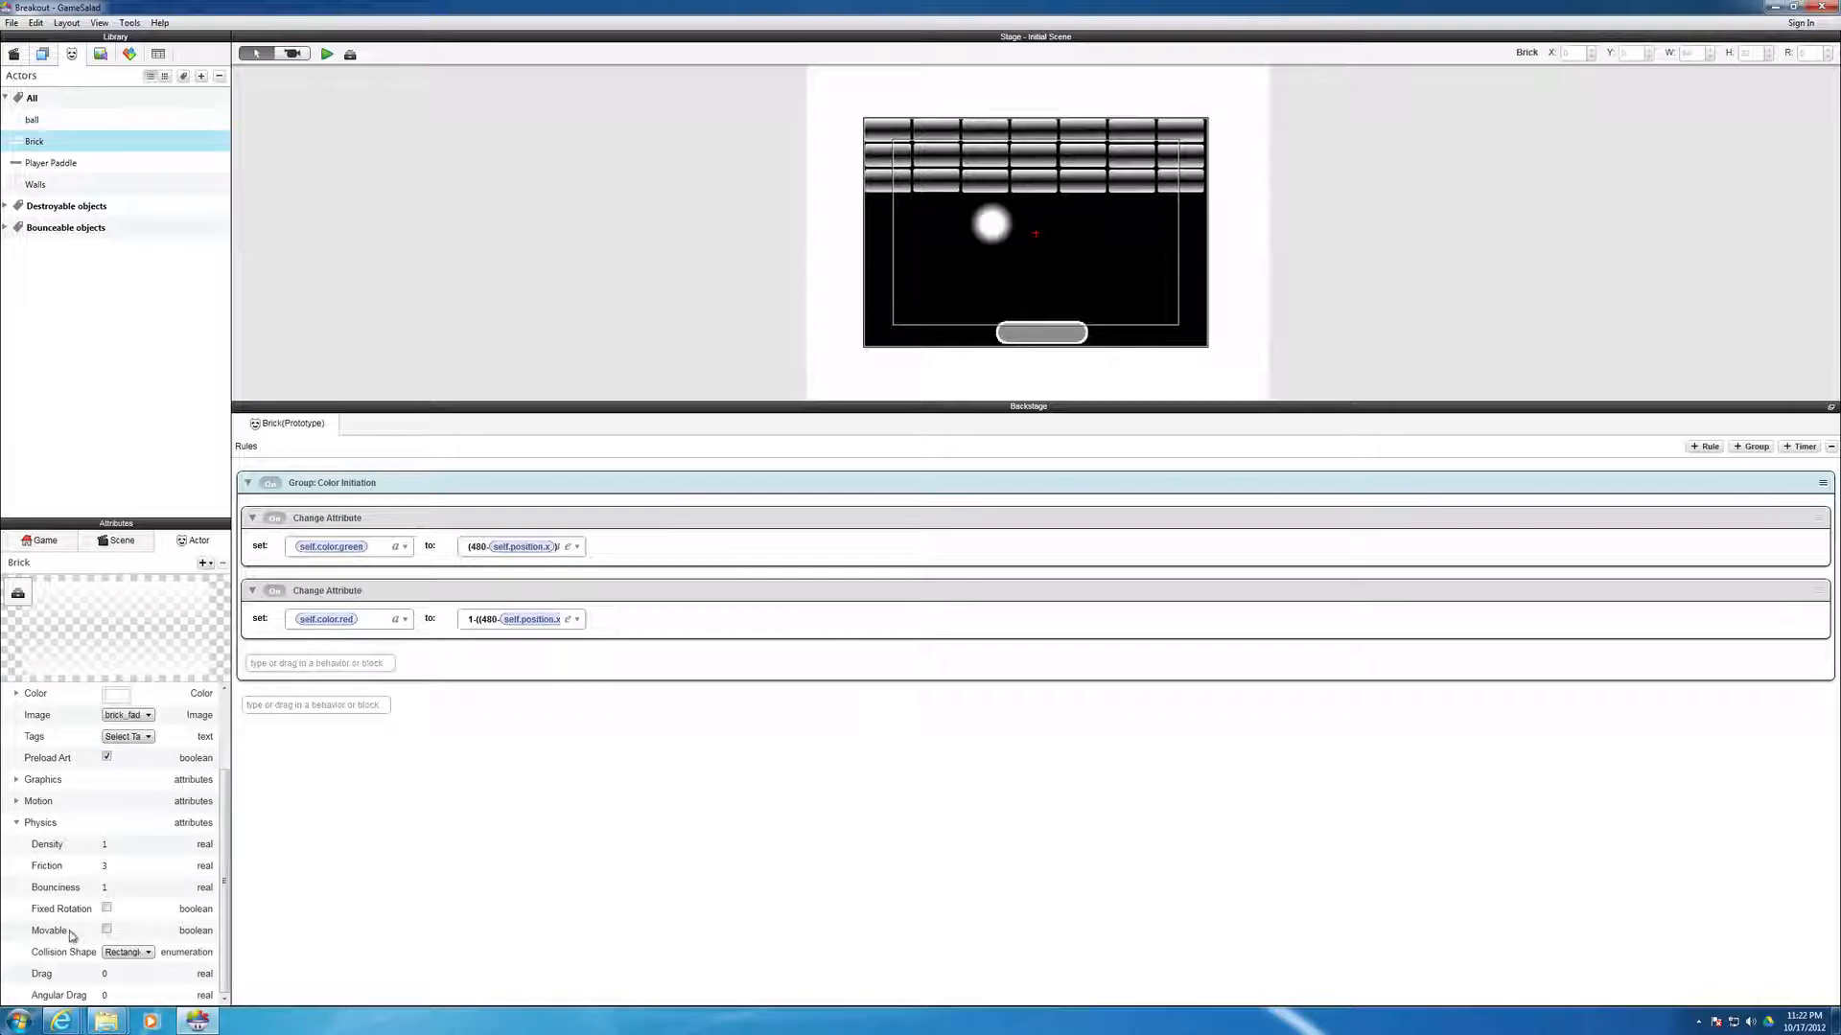
left_click(106, 930)
- Open the Player Paddle actor and turn off Movable in its physics attributes
left_click(44, 164)
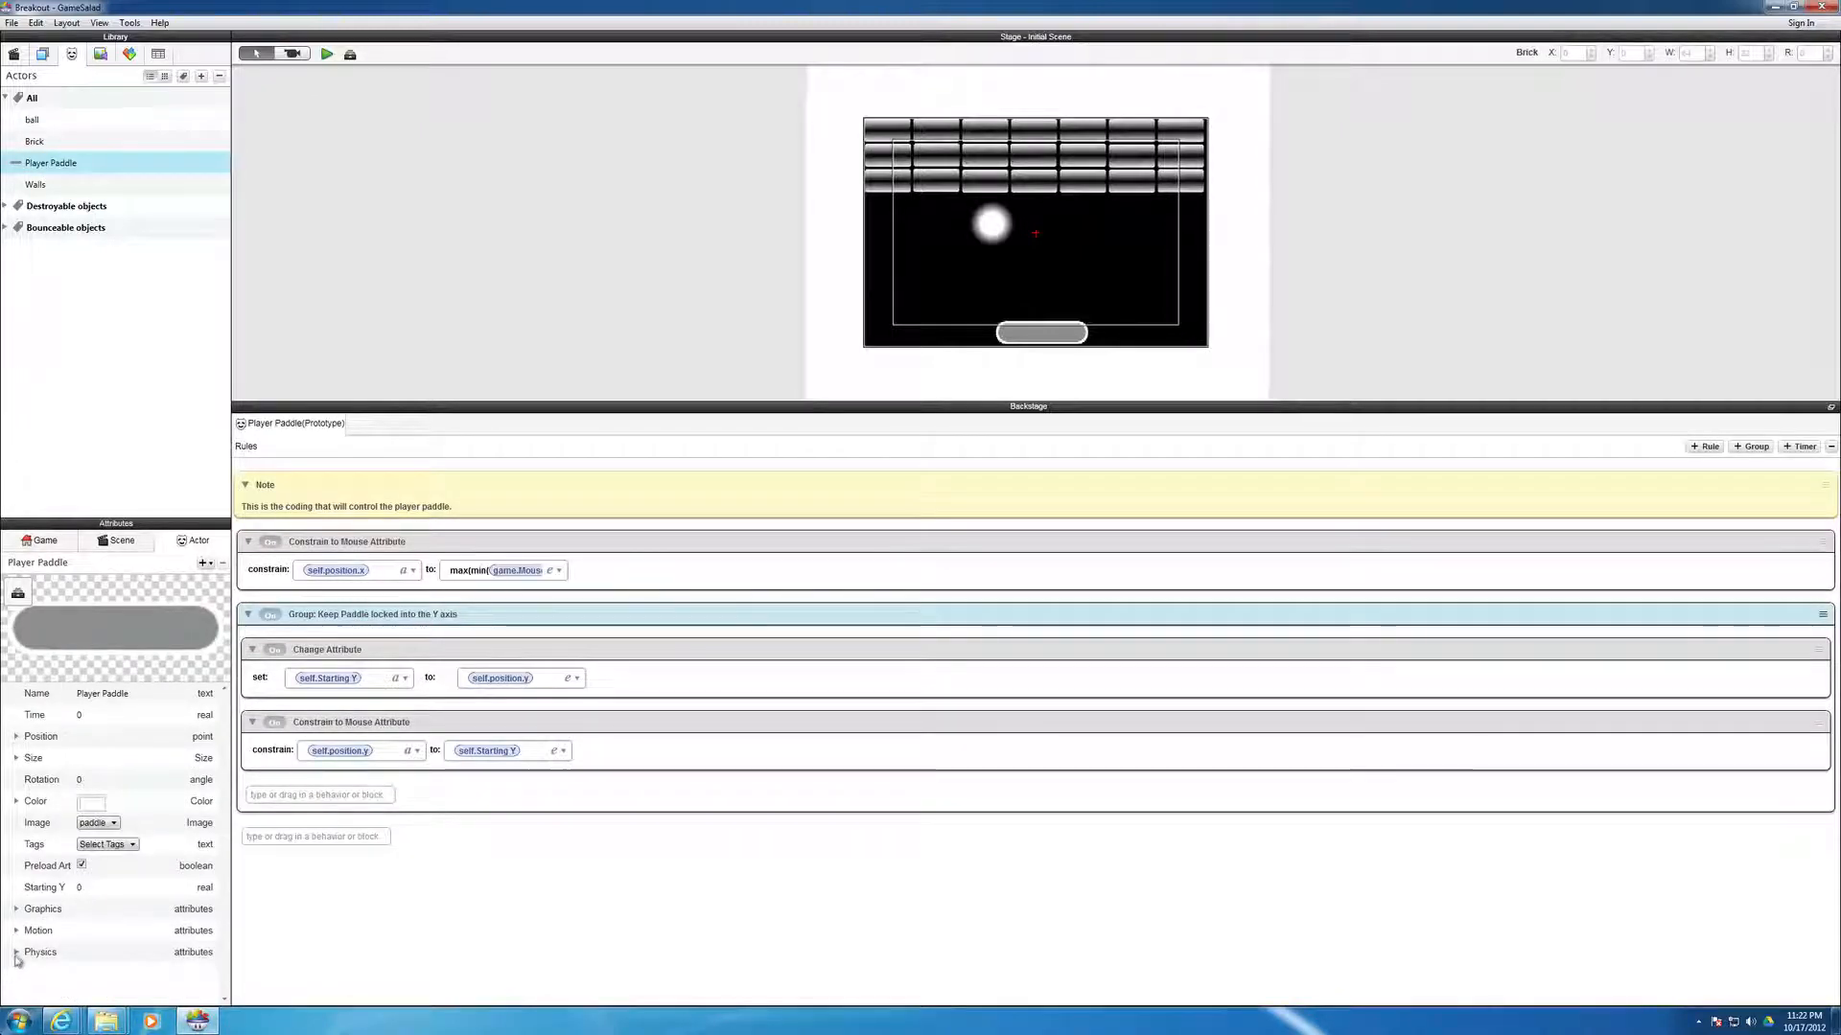
left_click(17, 953)
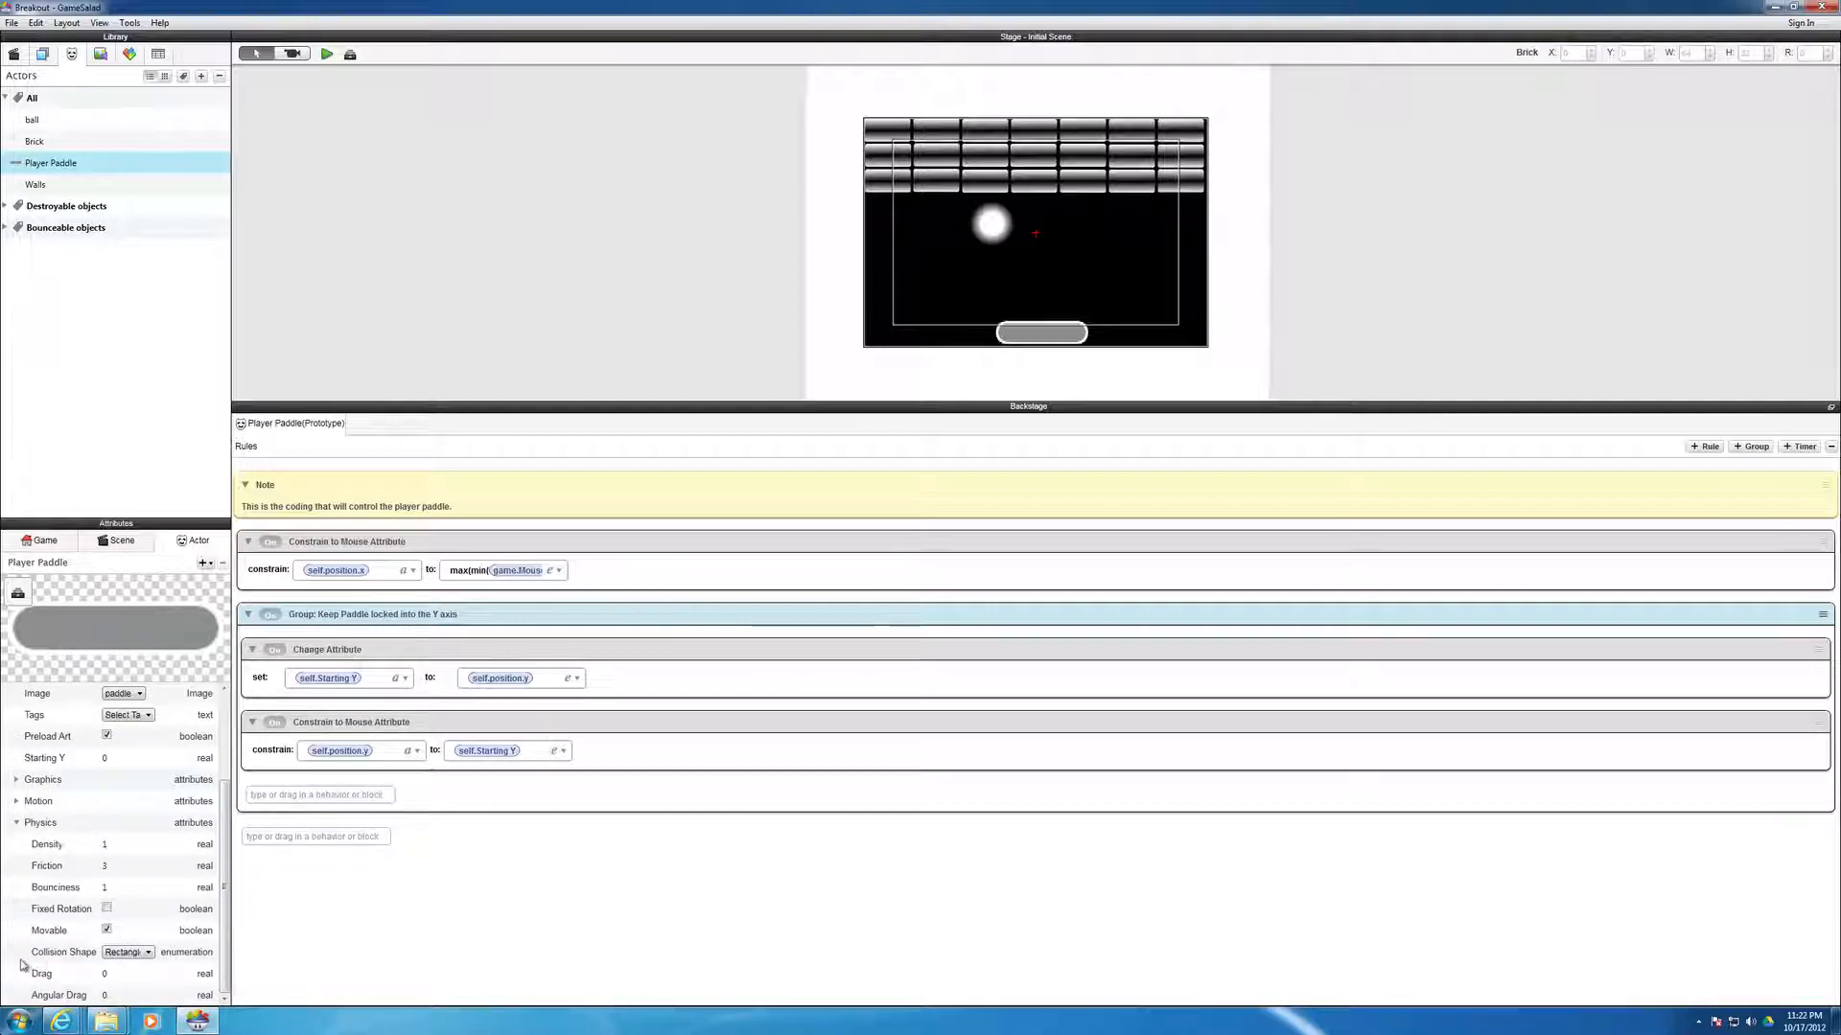
left_click(107, 930)
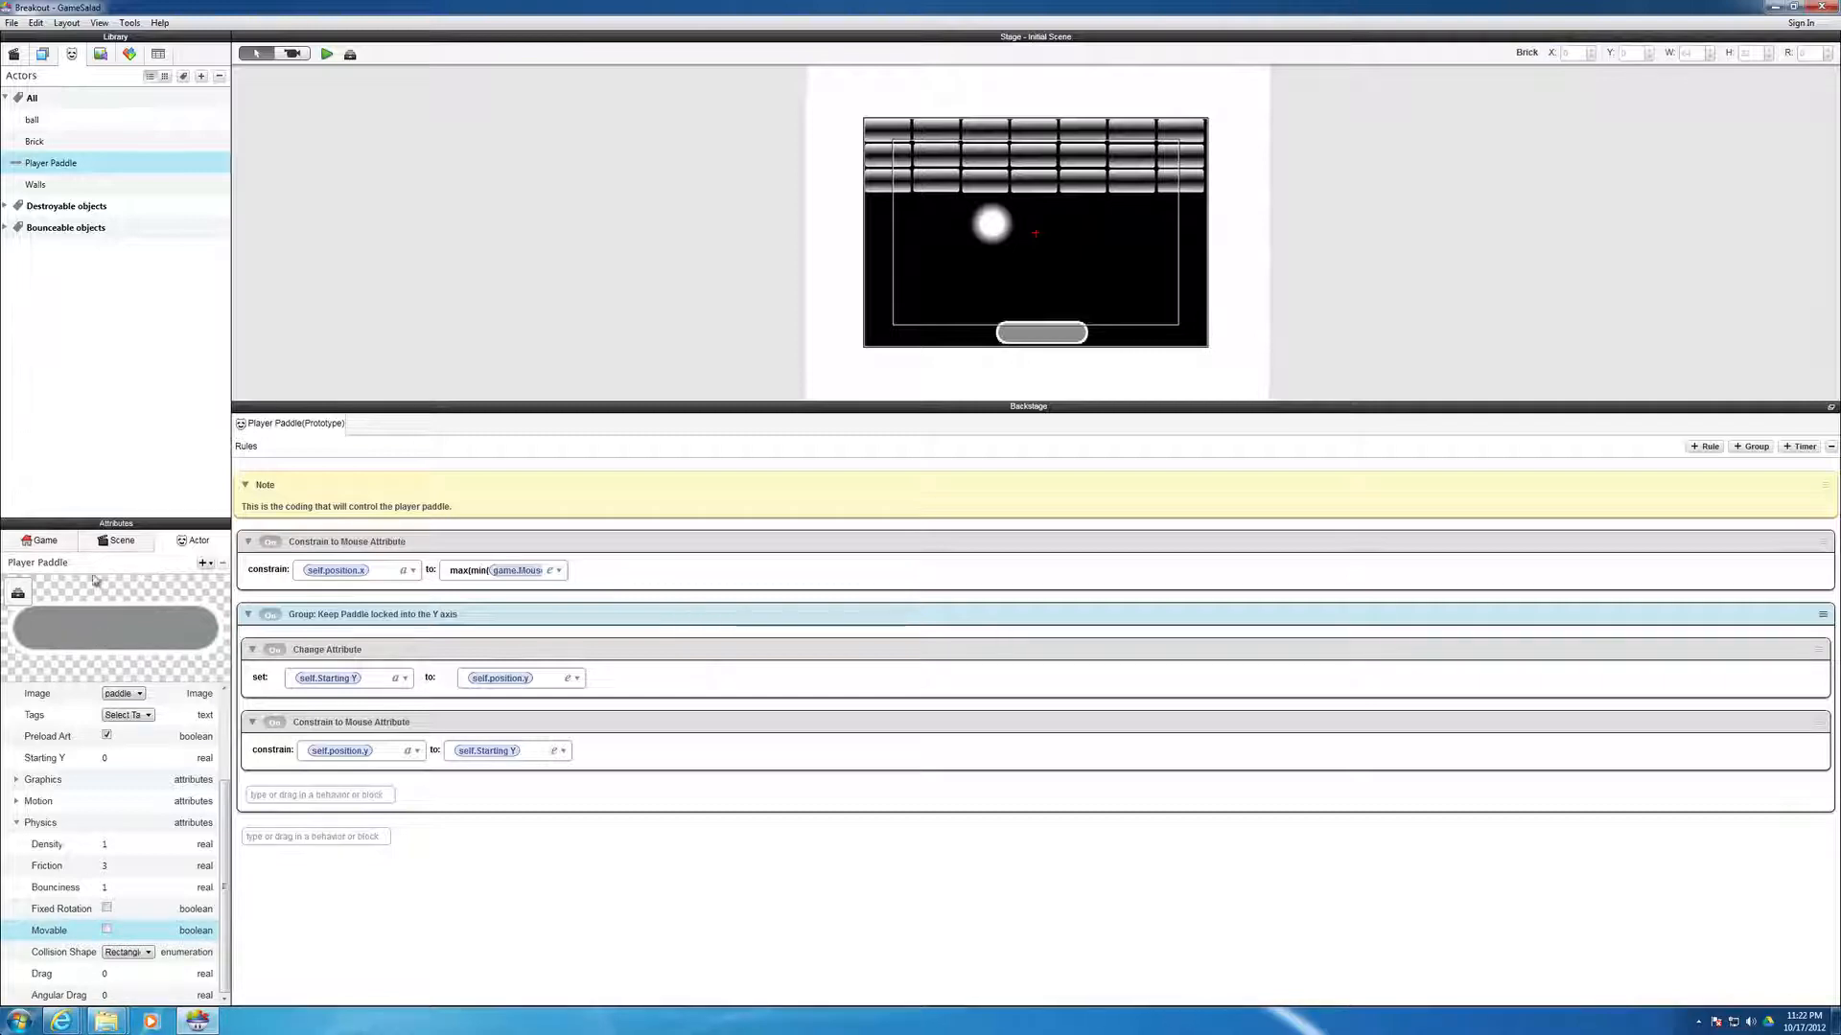
- Turn off Movable in the Walls actor's physics attributes and test the game in the preview
left_click(35, 185)
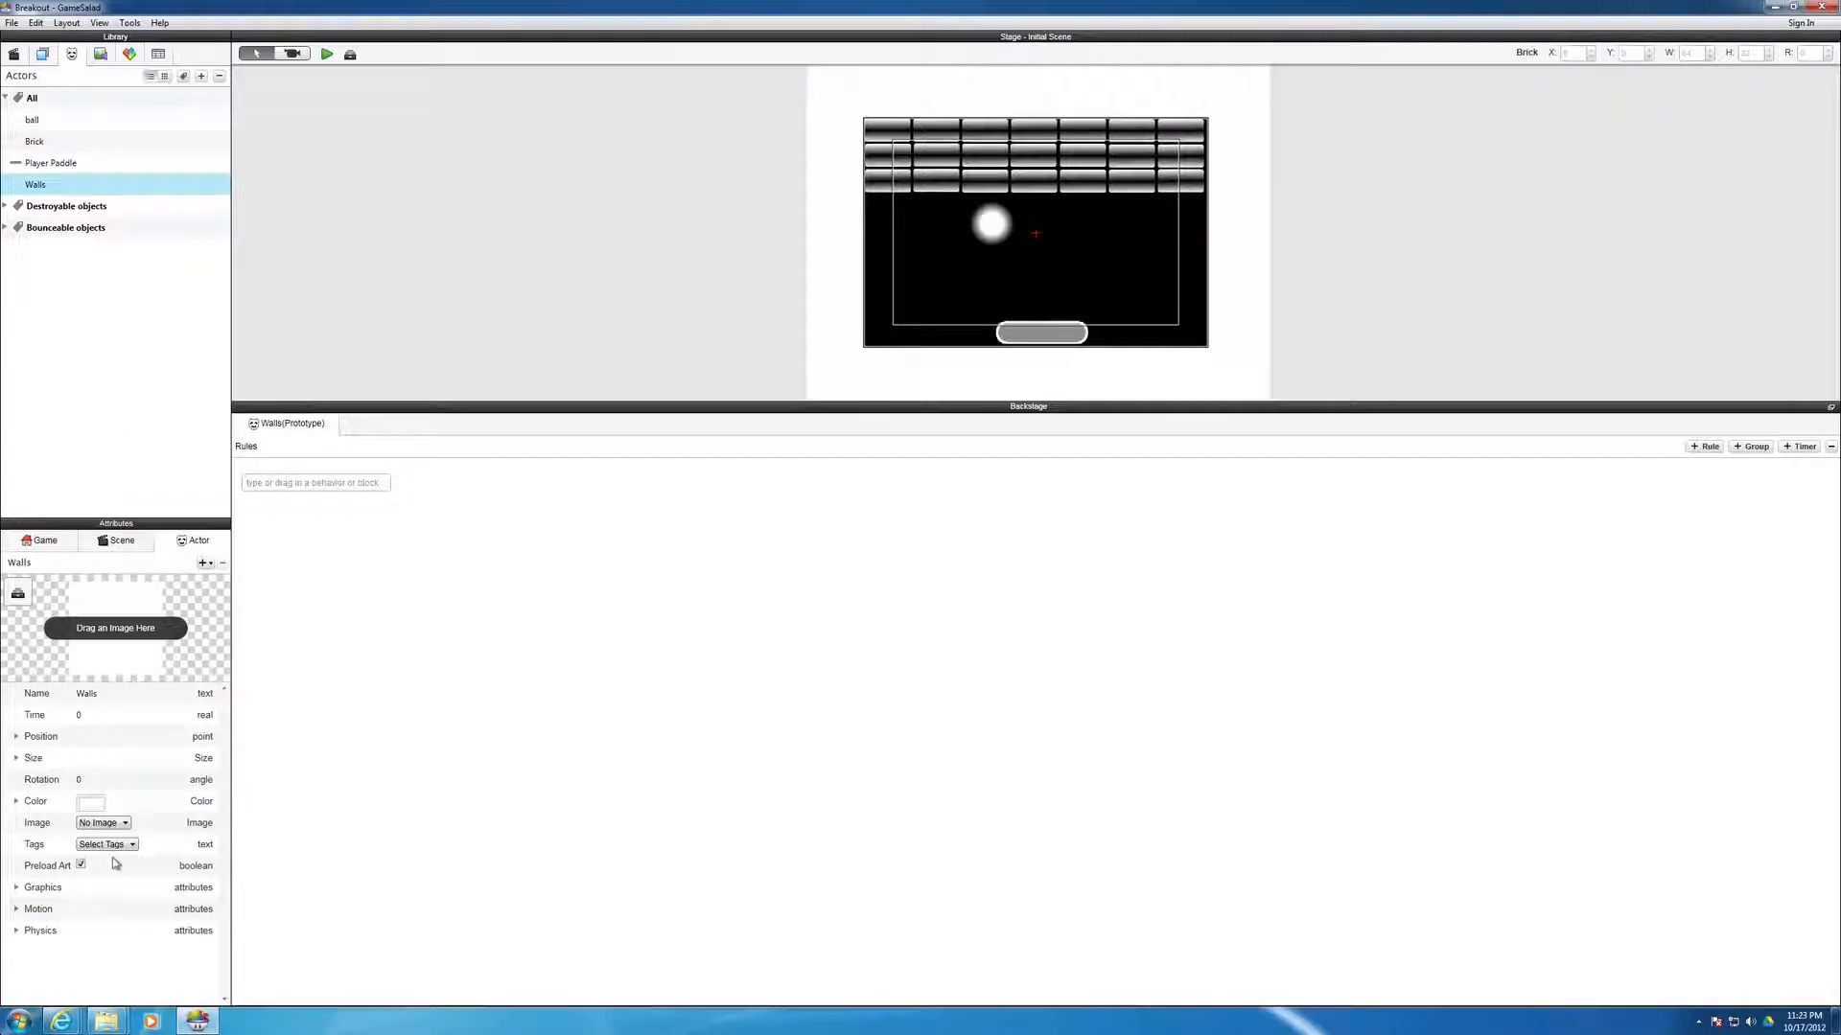
left_click(26, 932)
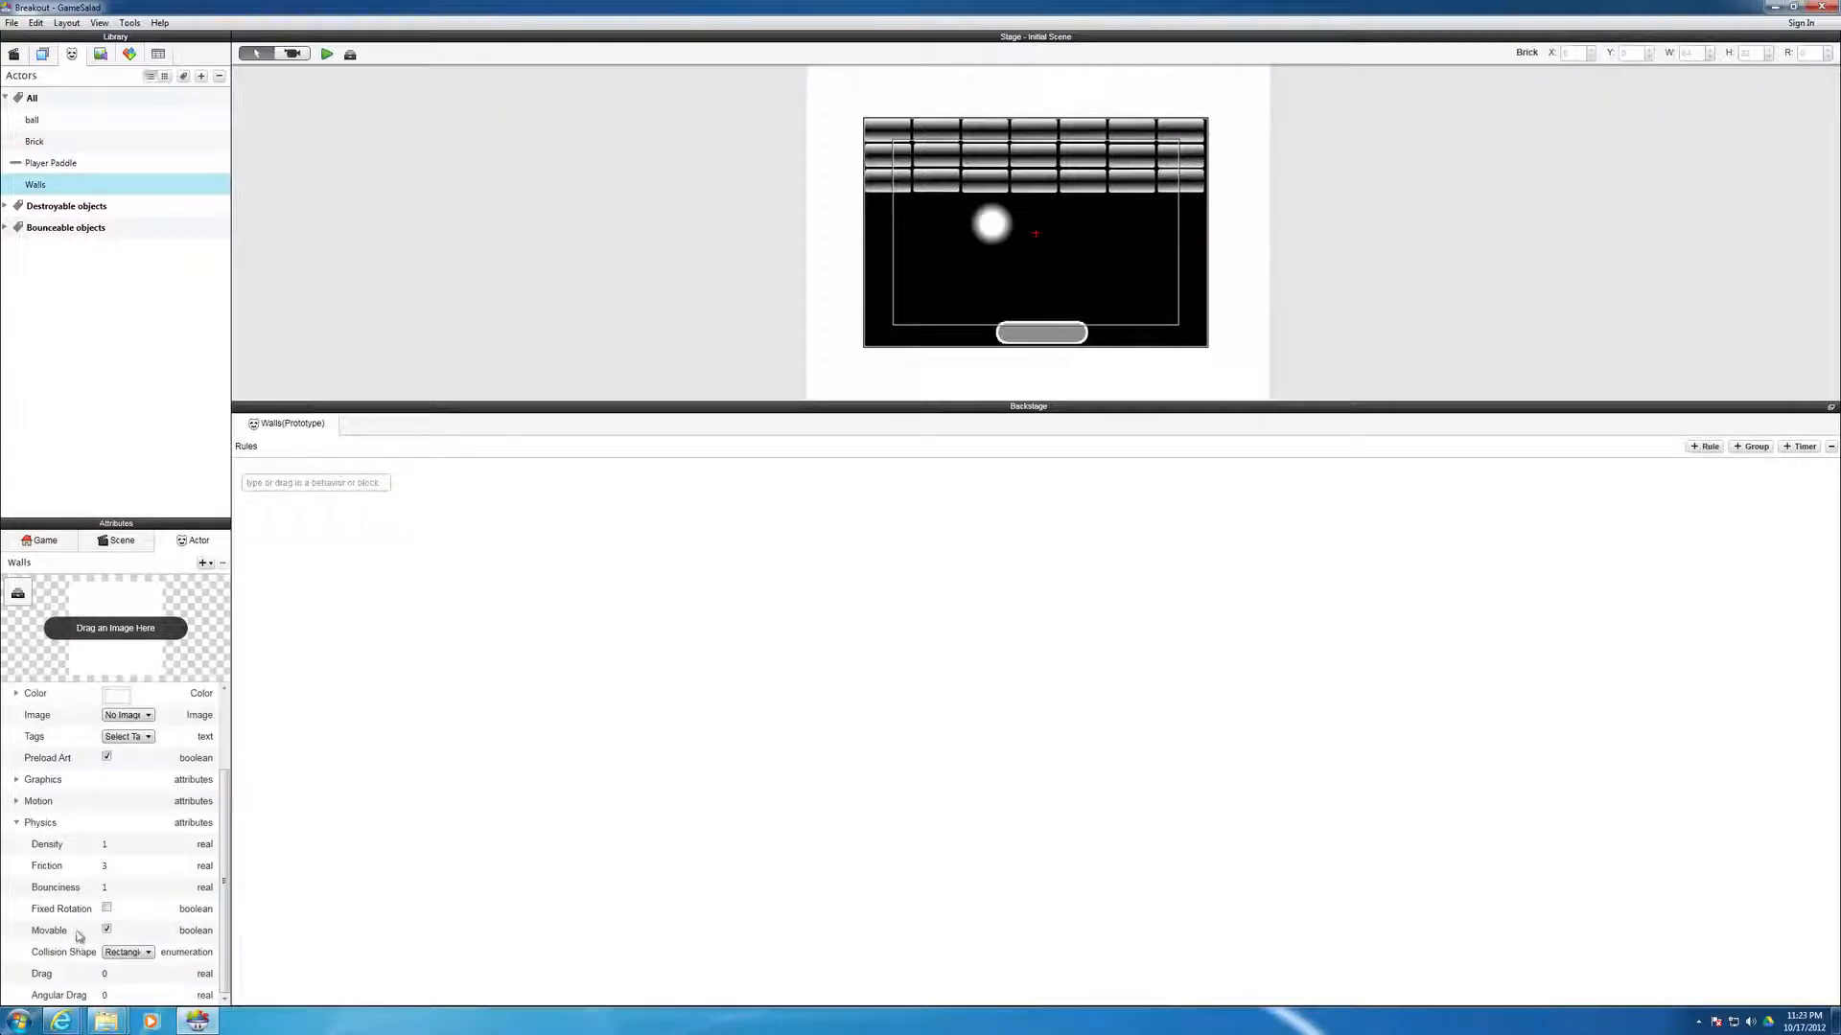
left_click(106, 930)
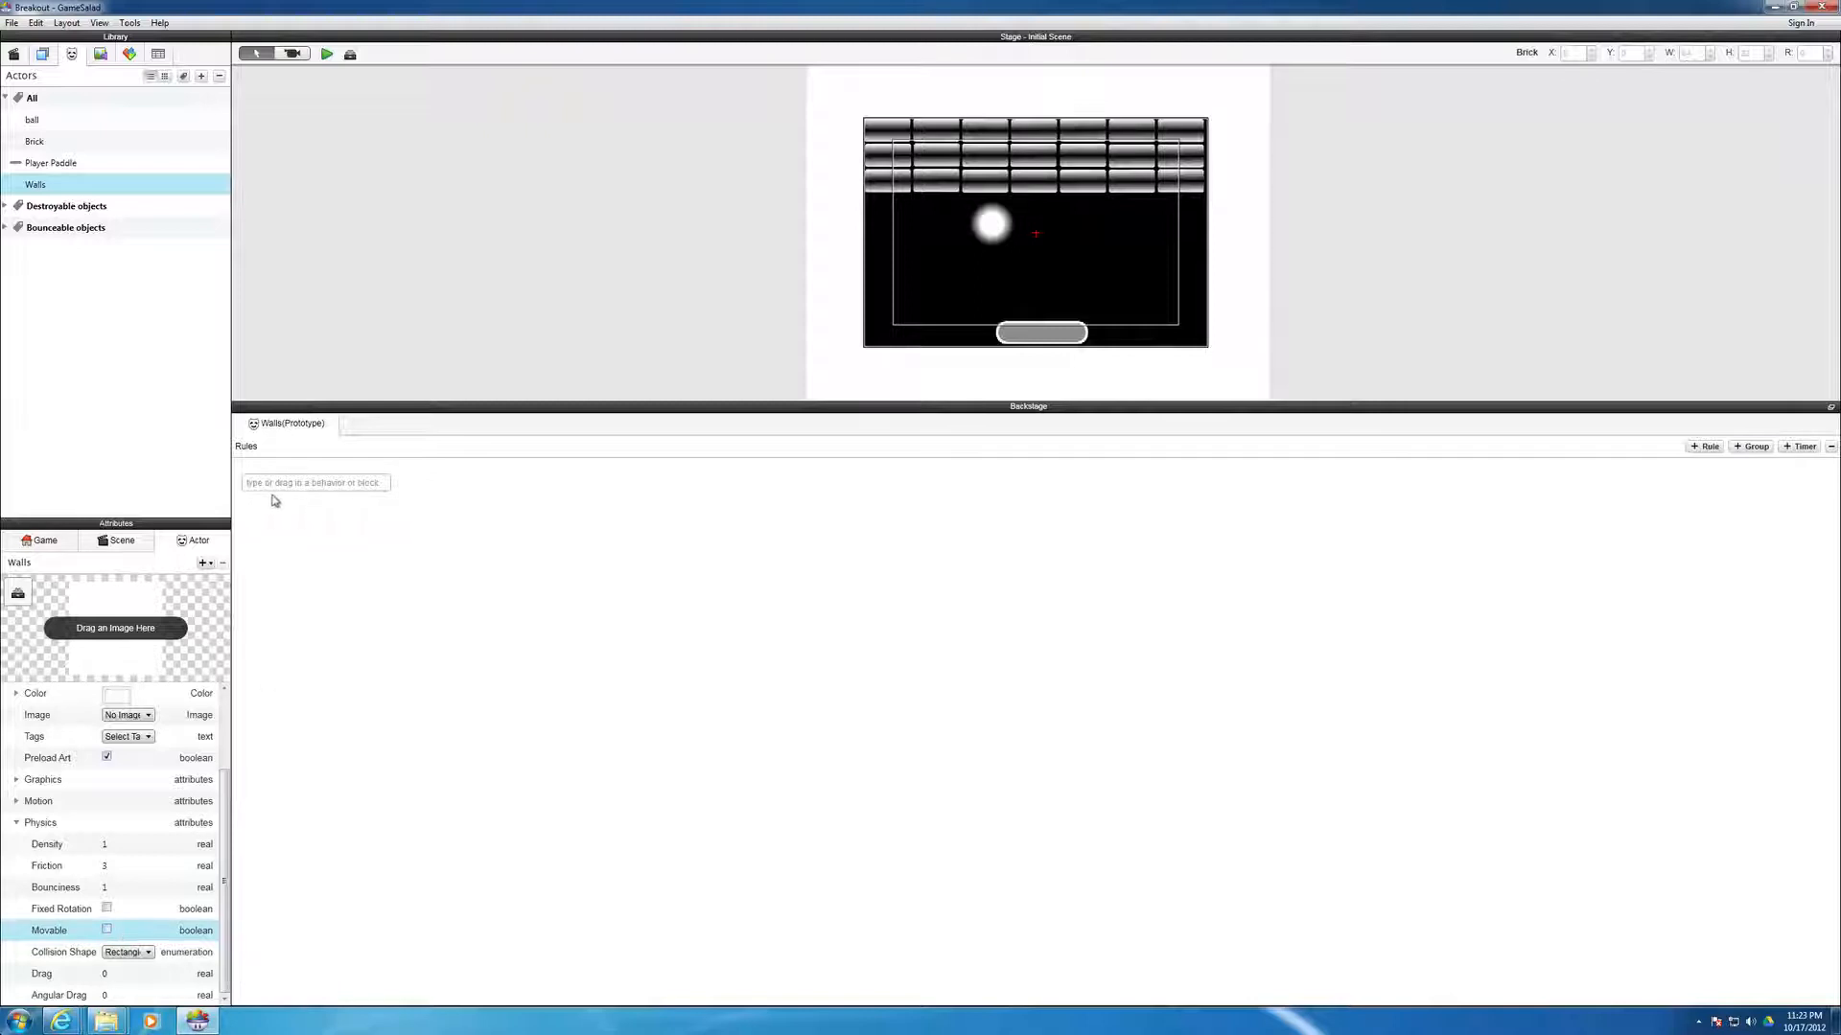
left_click(327, 55)
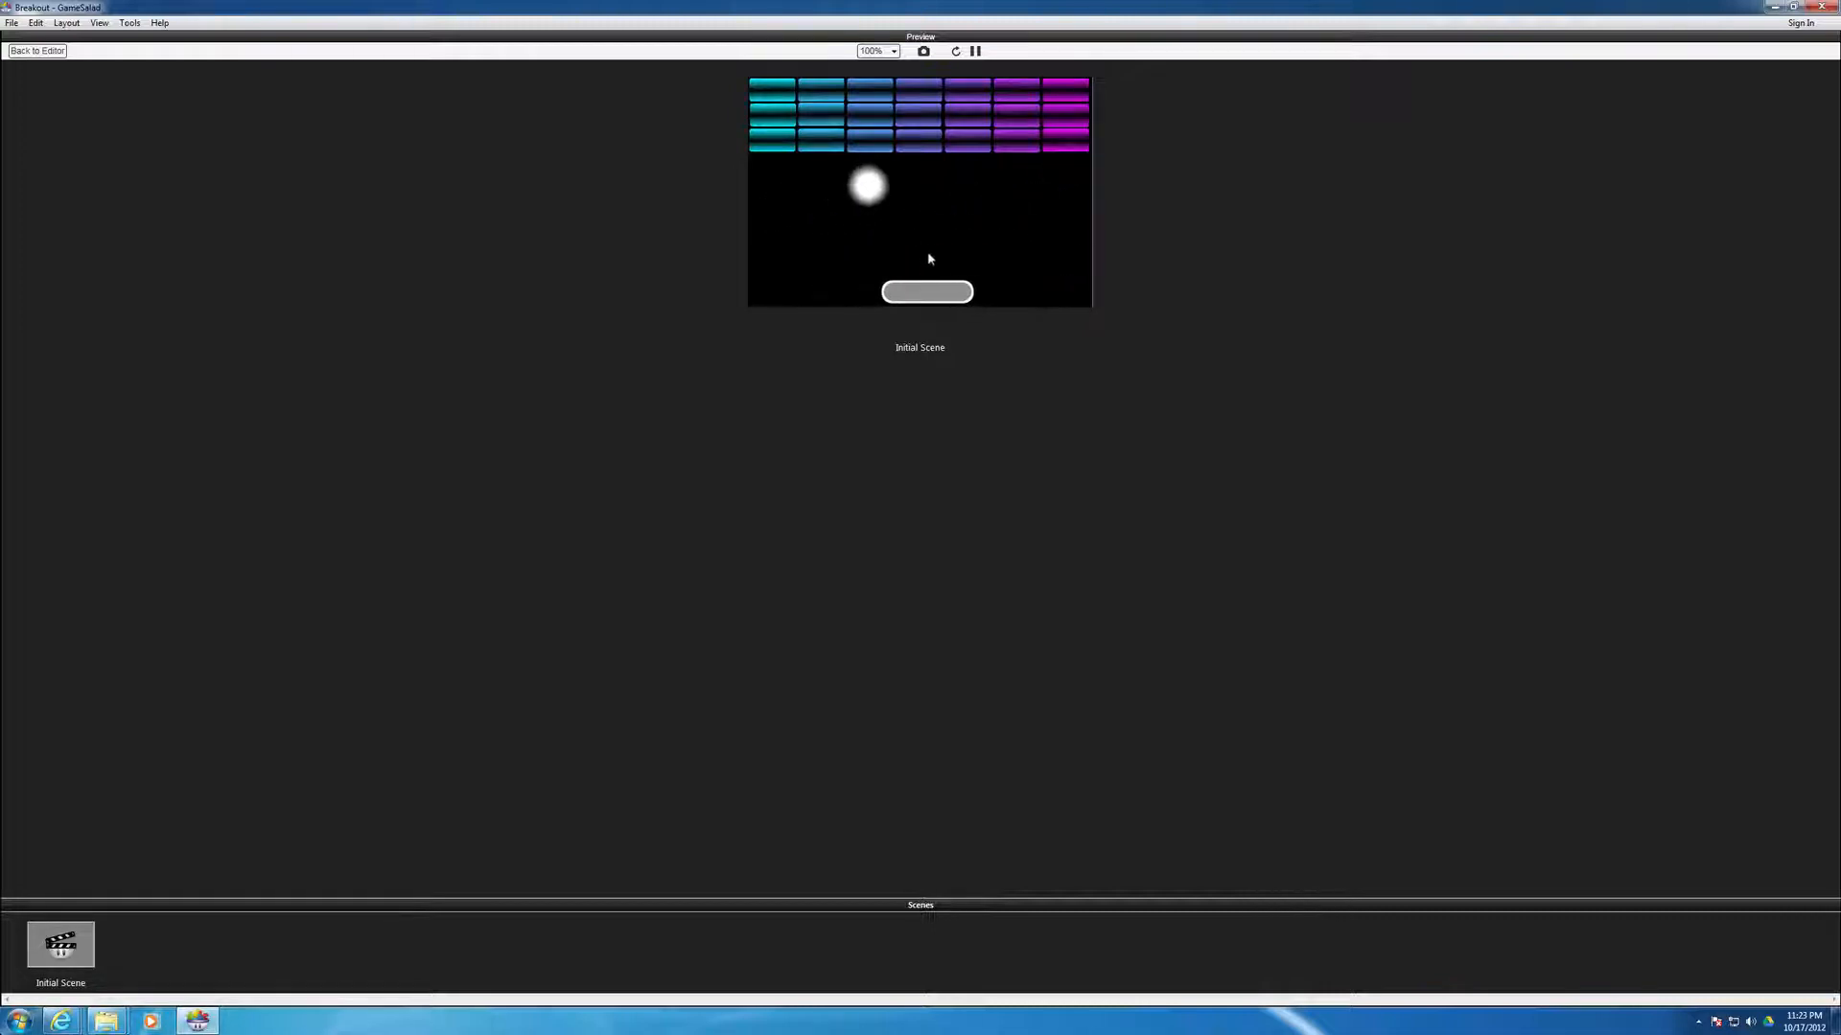
left_click(36, 51)
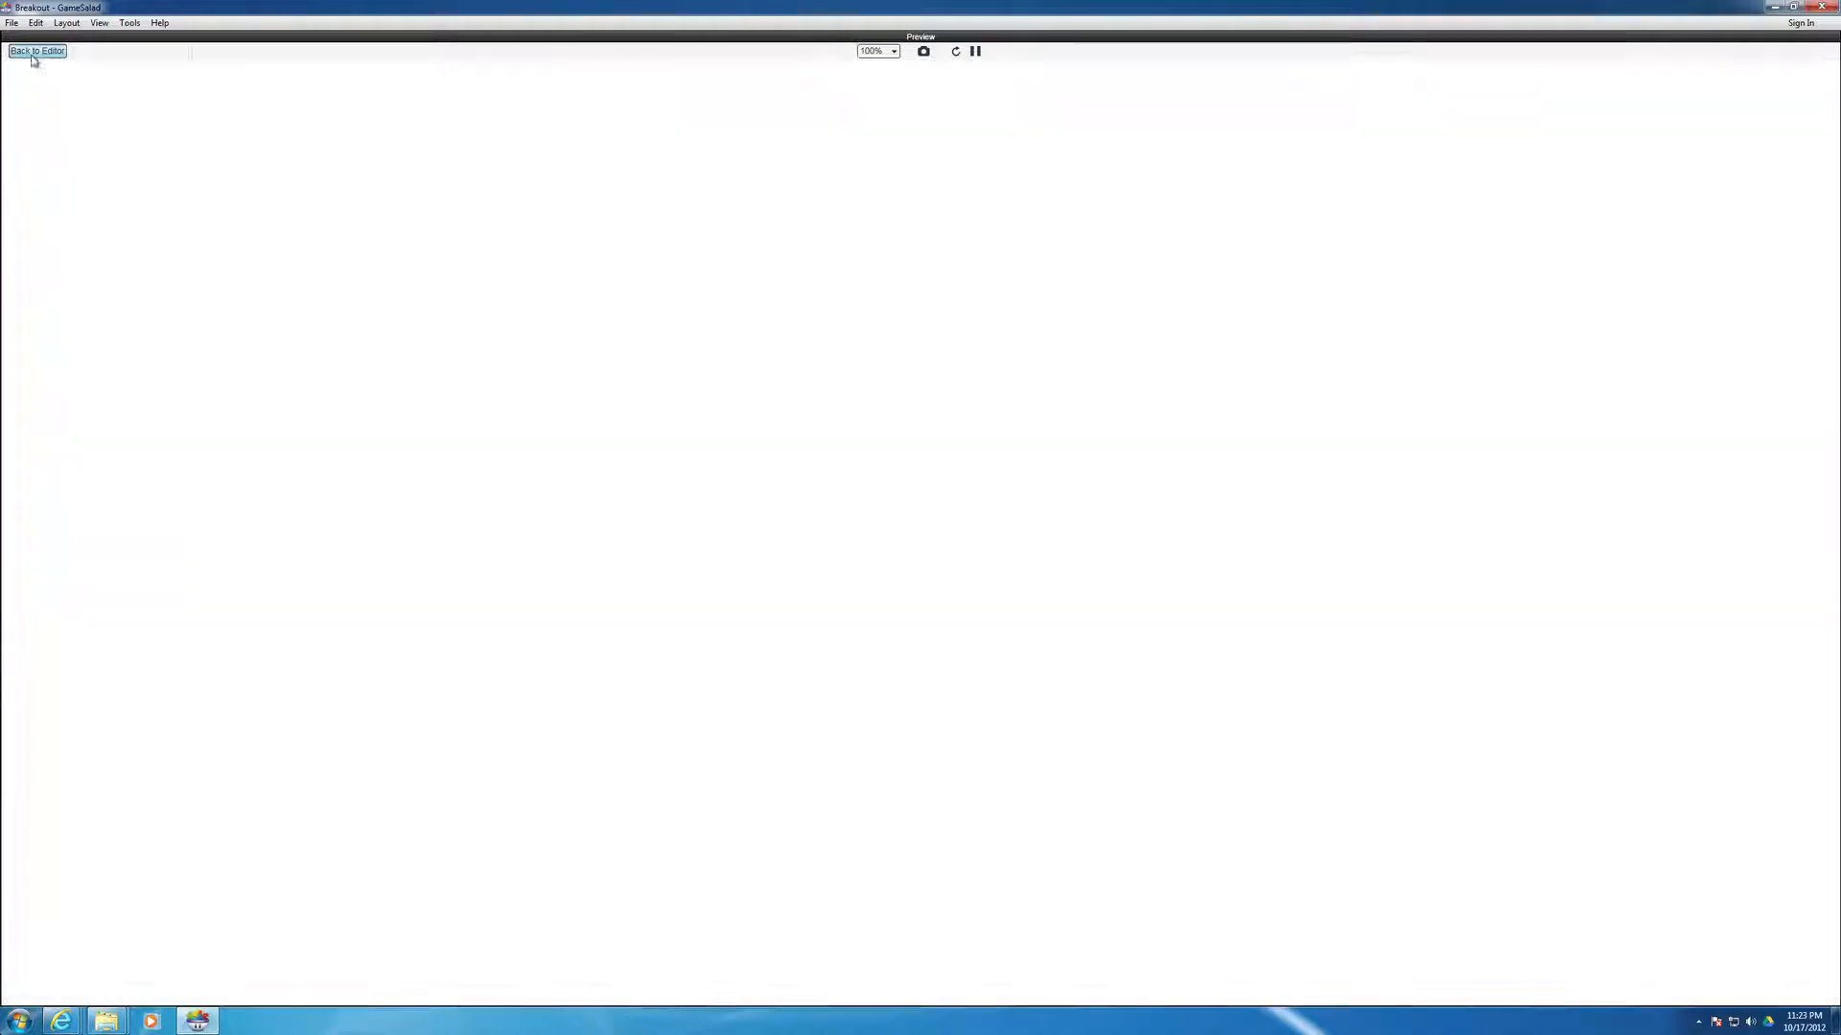
- Nudge the wall beside the scene's right edge outward to X 524 and preview the game again
left_click(1241, 277)
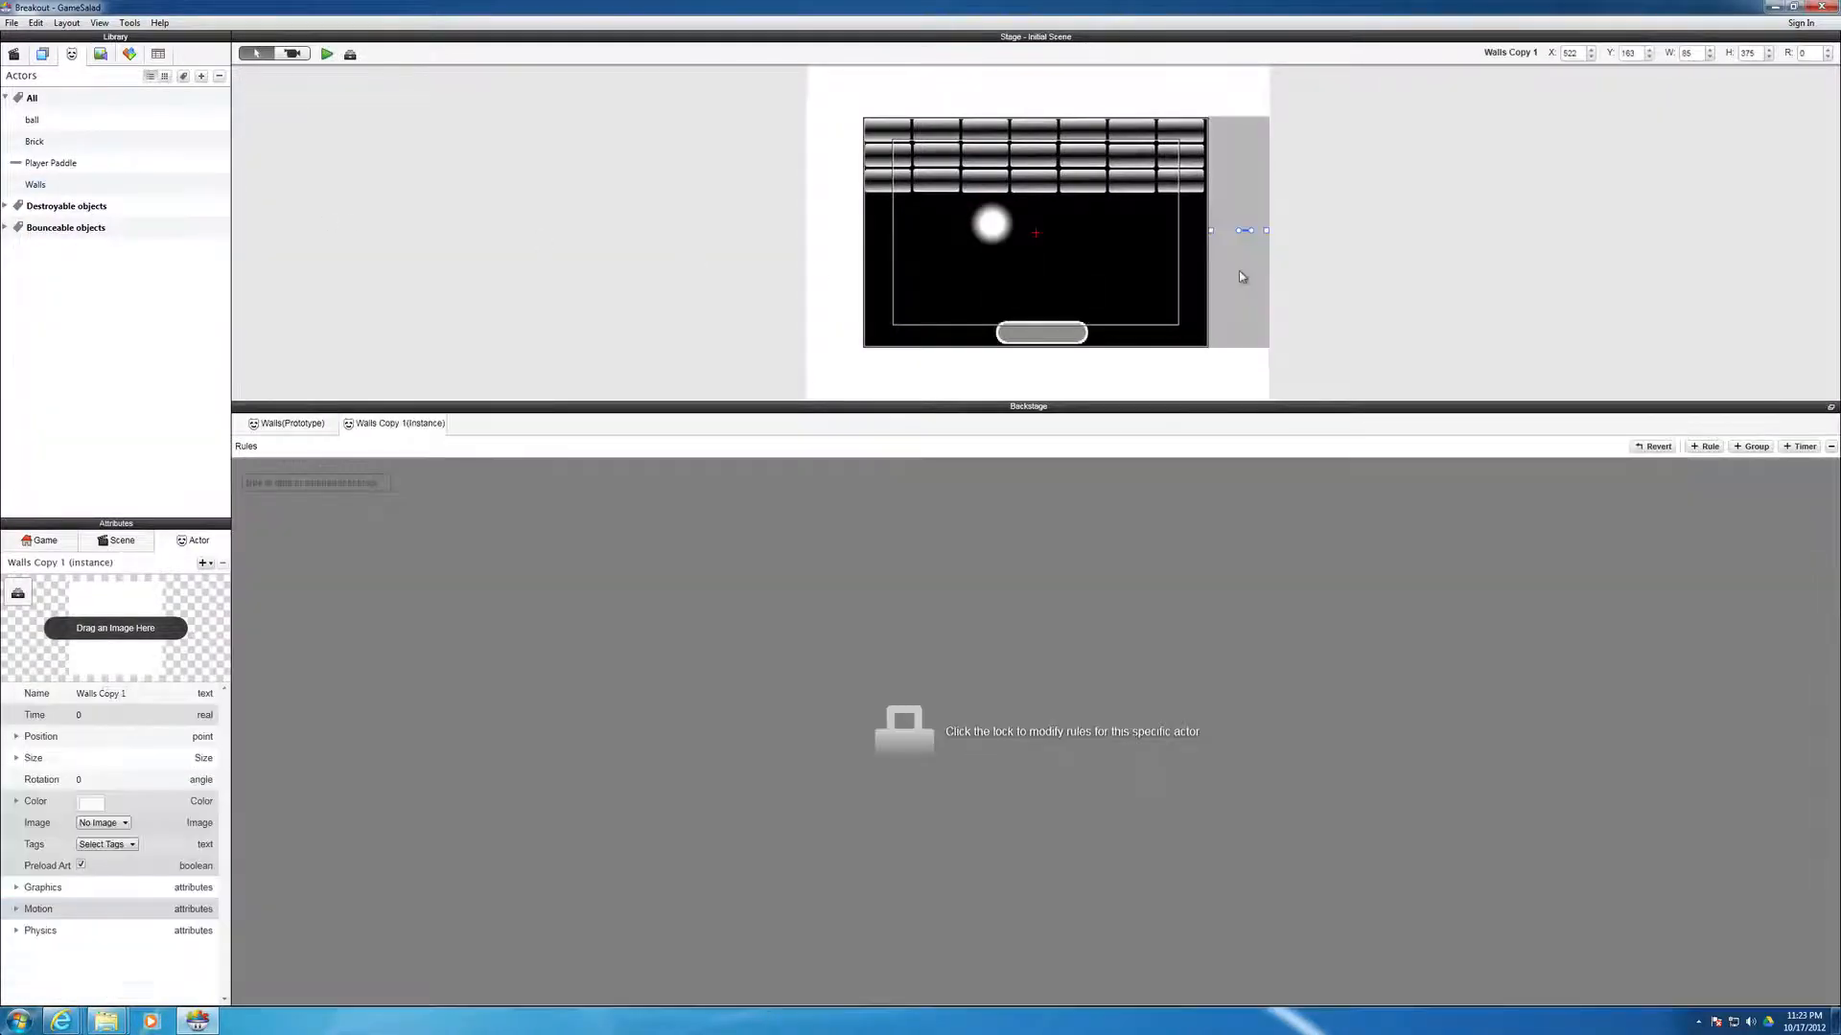
key("Right")
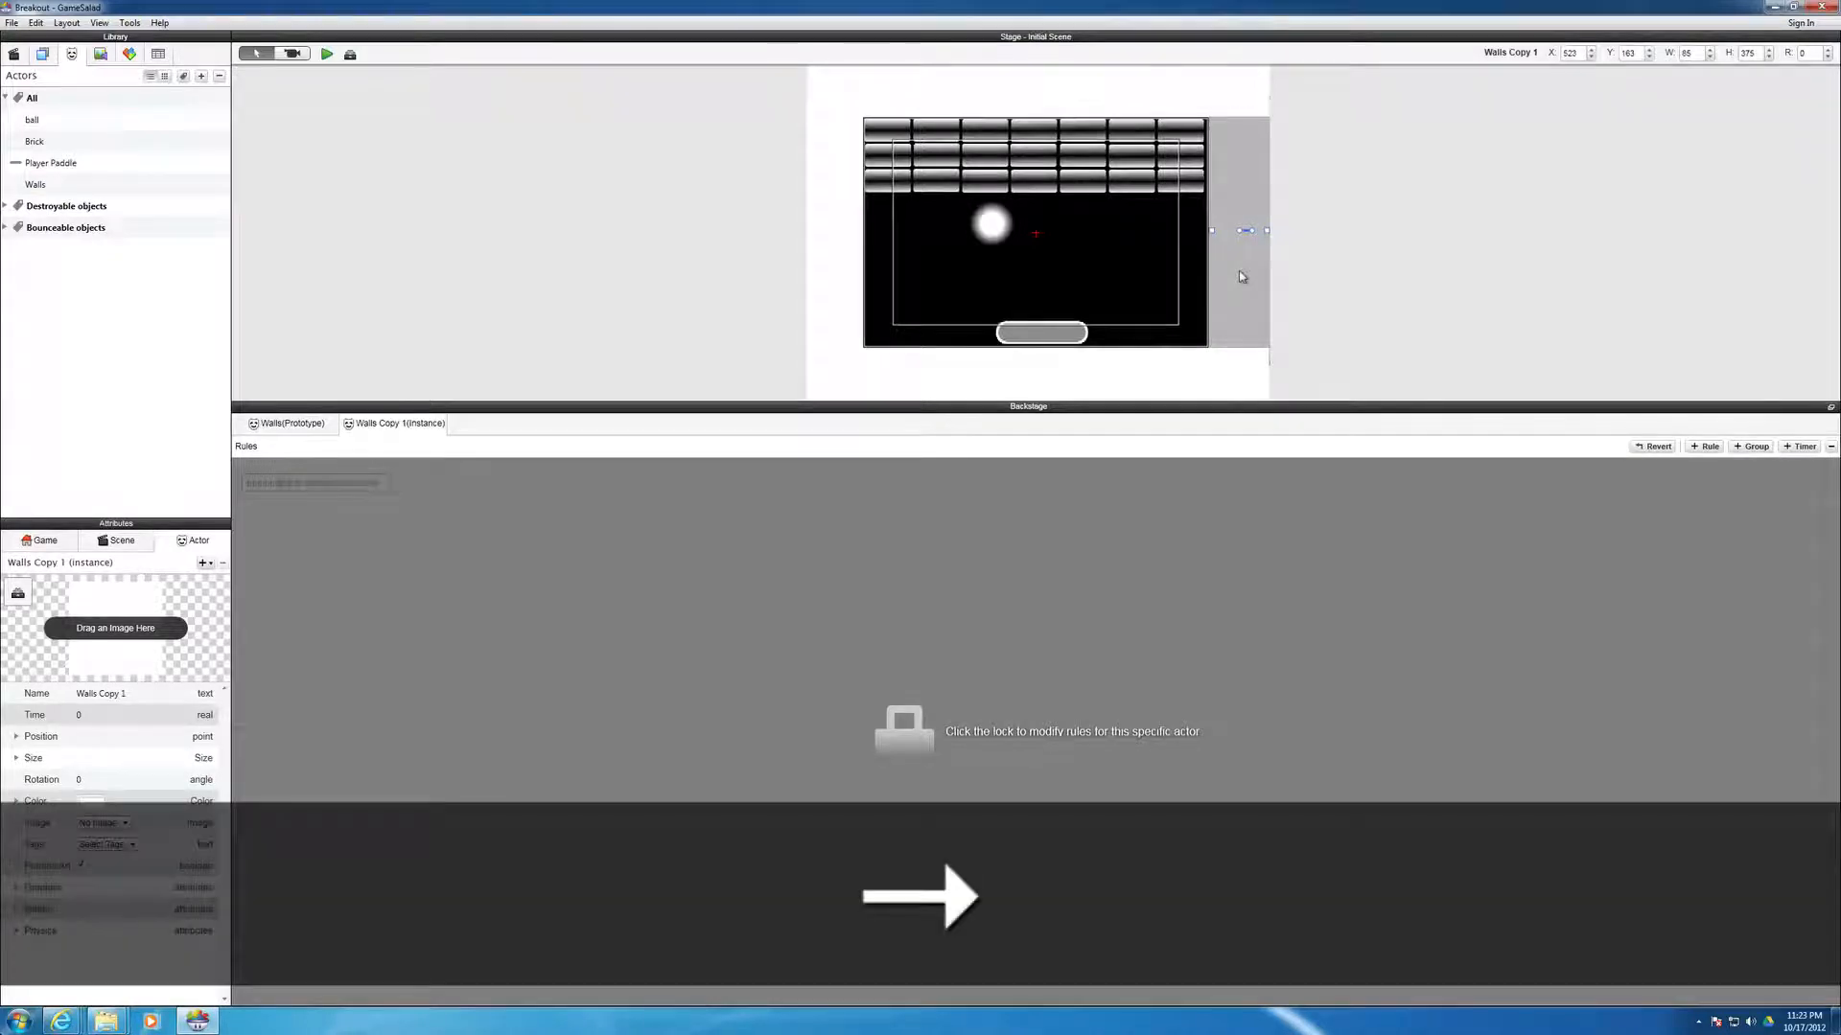
key("Right")
left_click(327, 55)
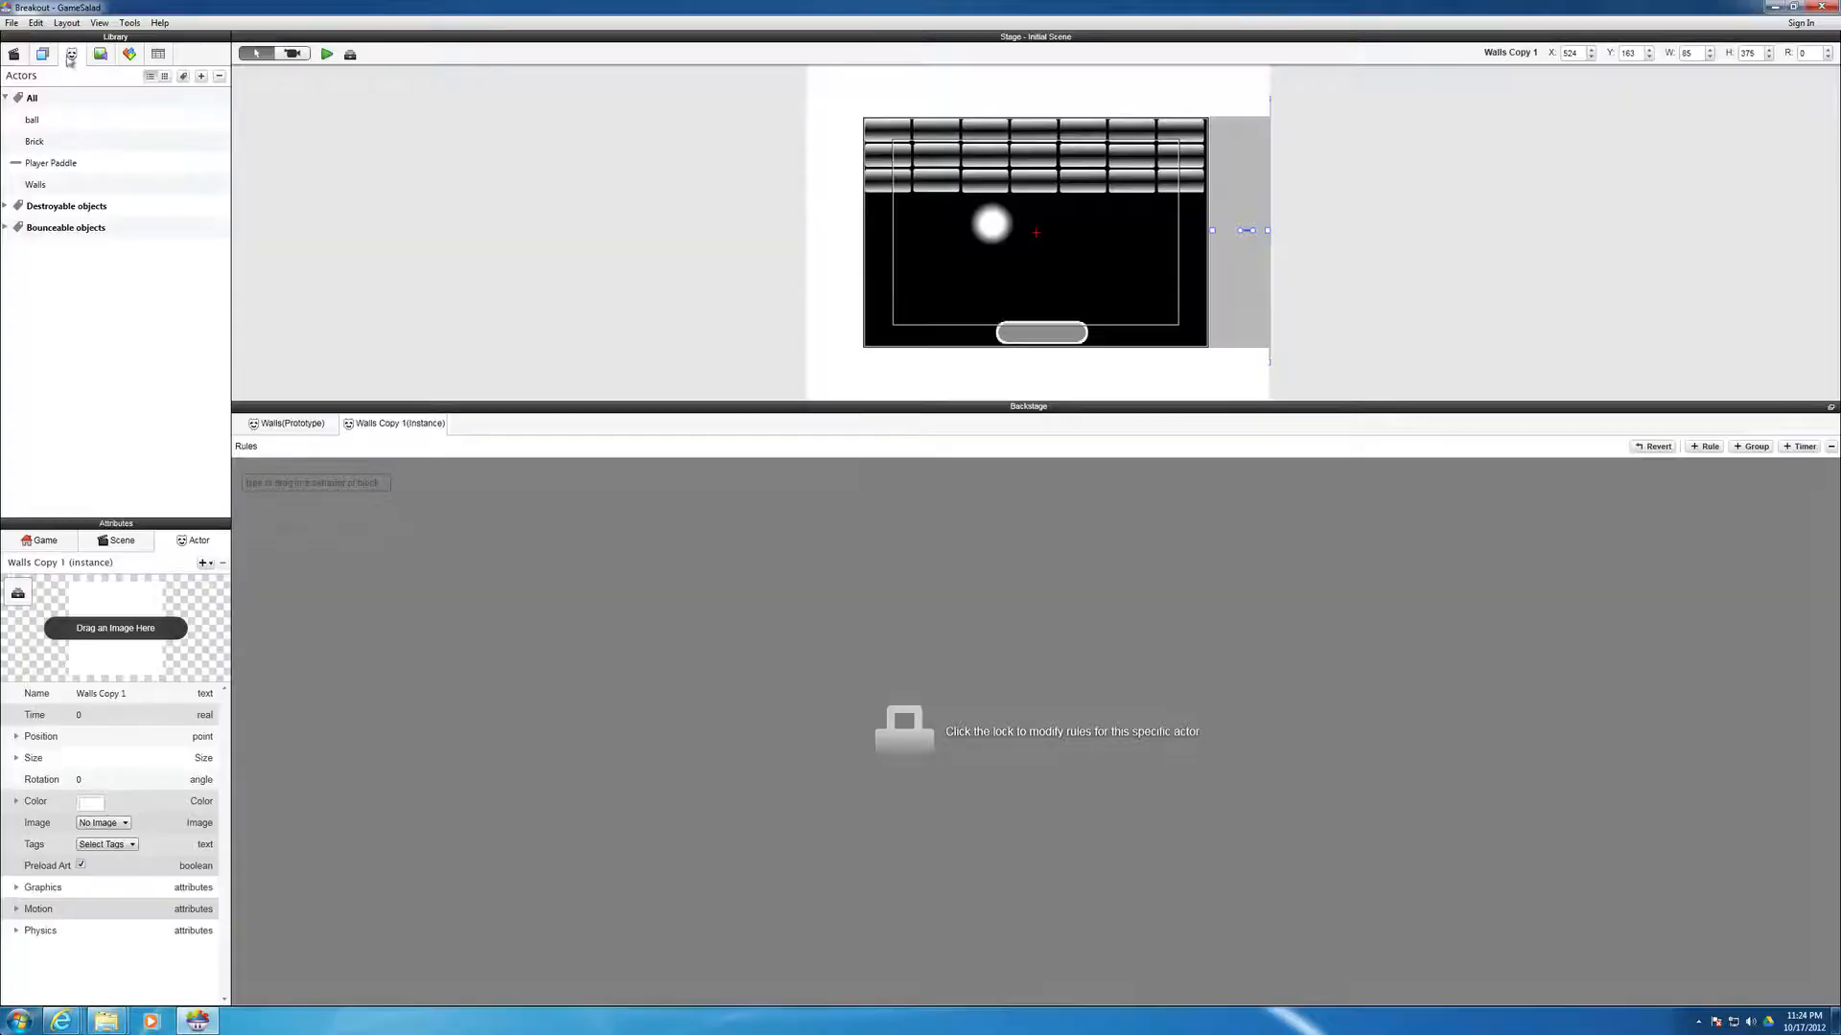
left_click(37, 51)
- Create a new actor and name it Game Controller
left_click(202, 77)
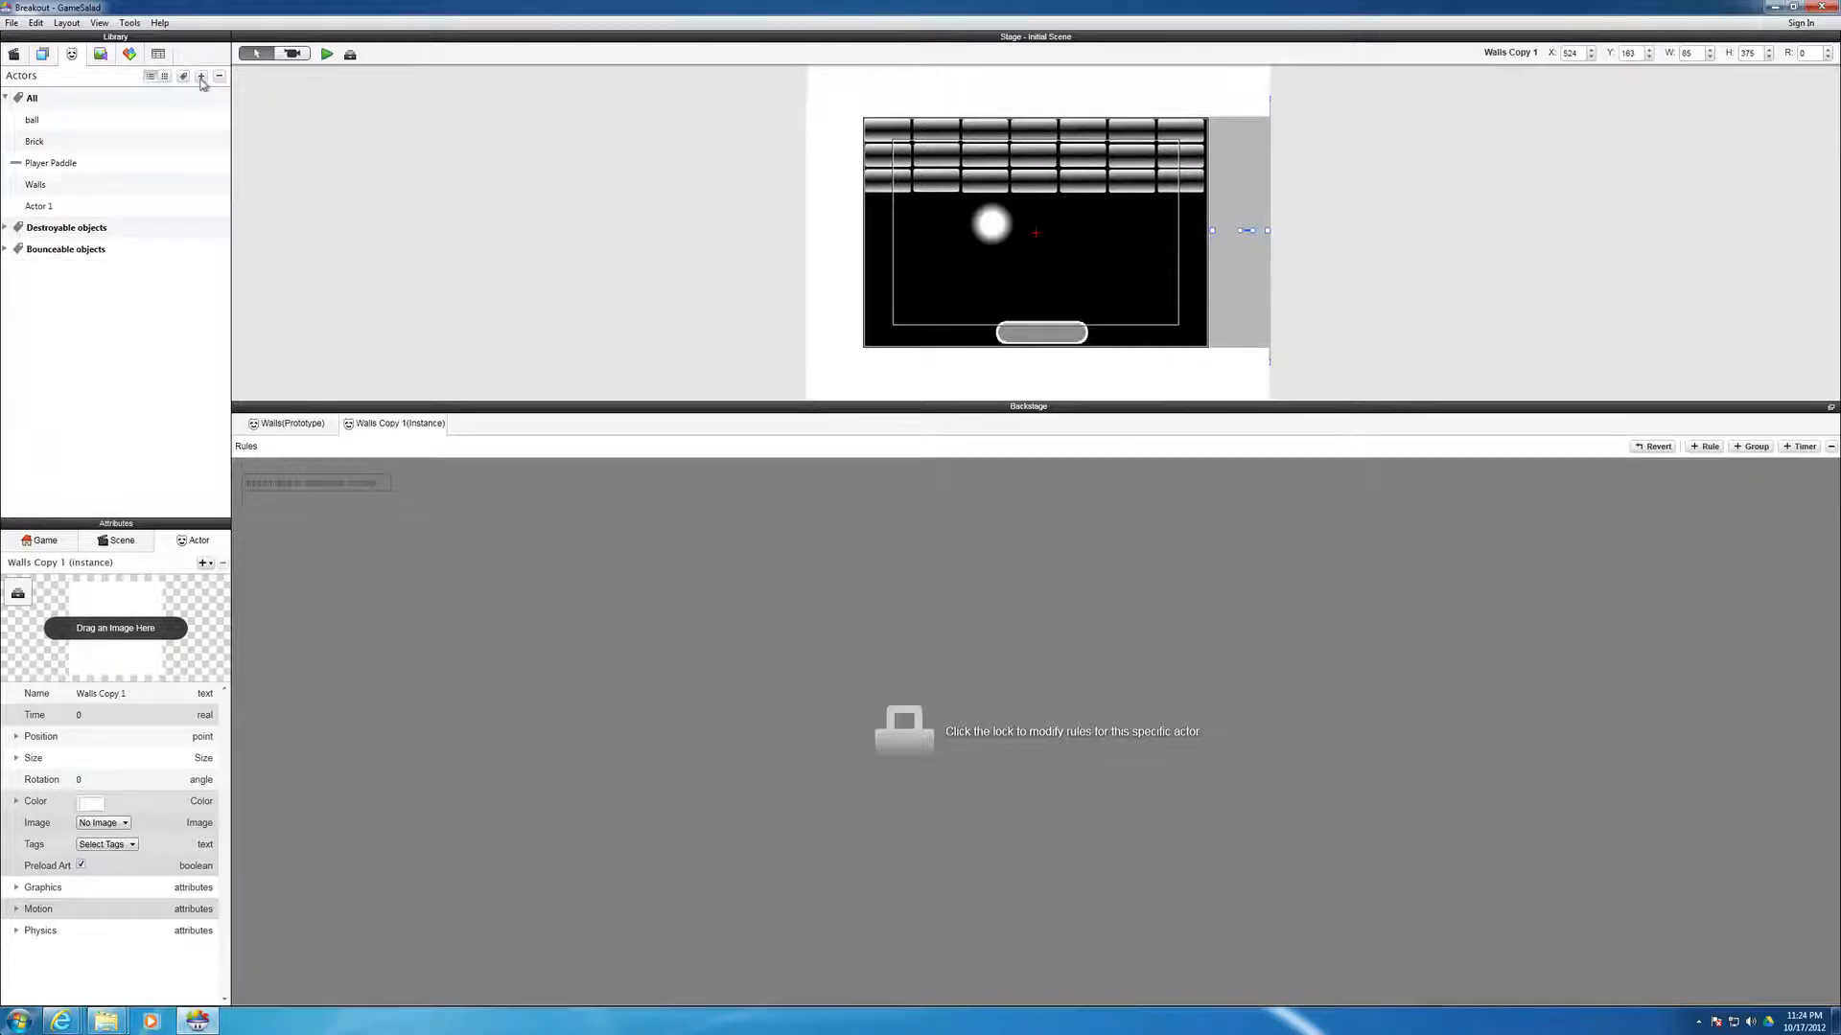
double_click(51, 208)
left_click_drag(60, 207, 27, 207)
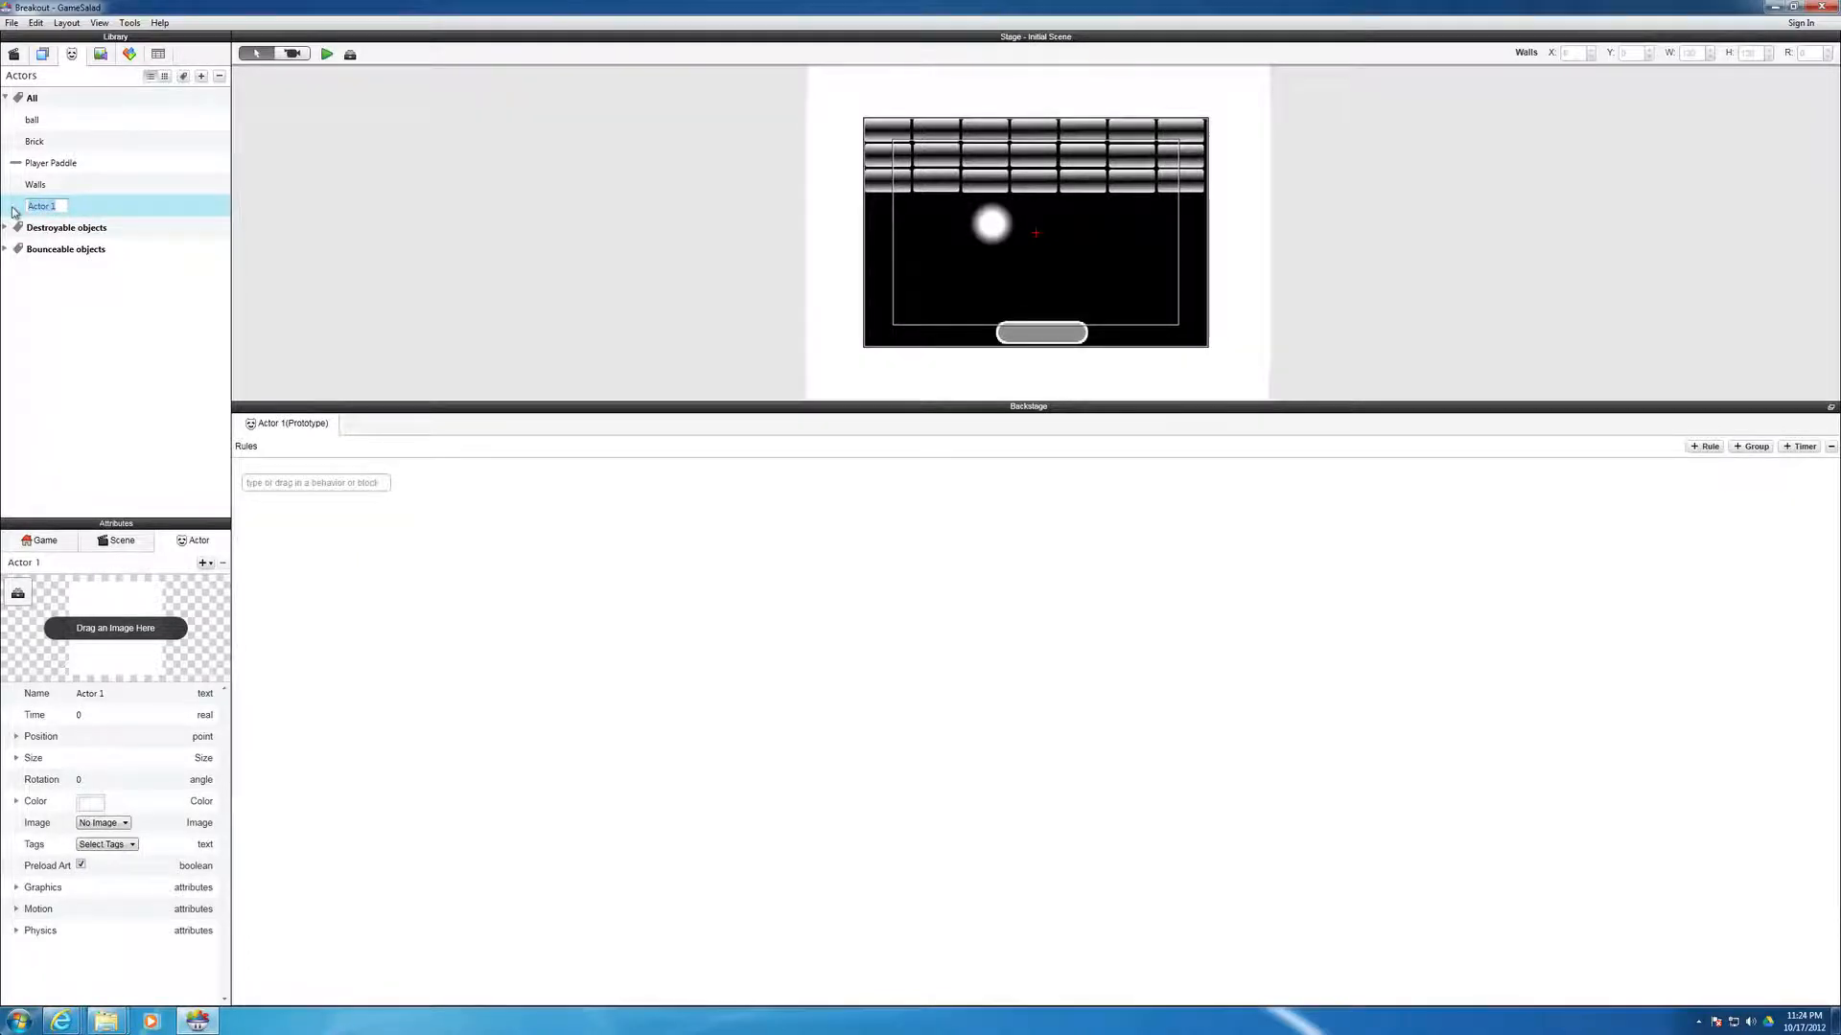
type("Game")
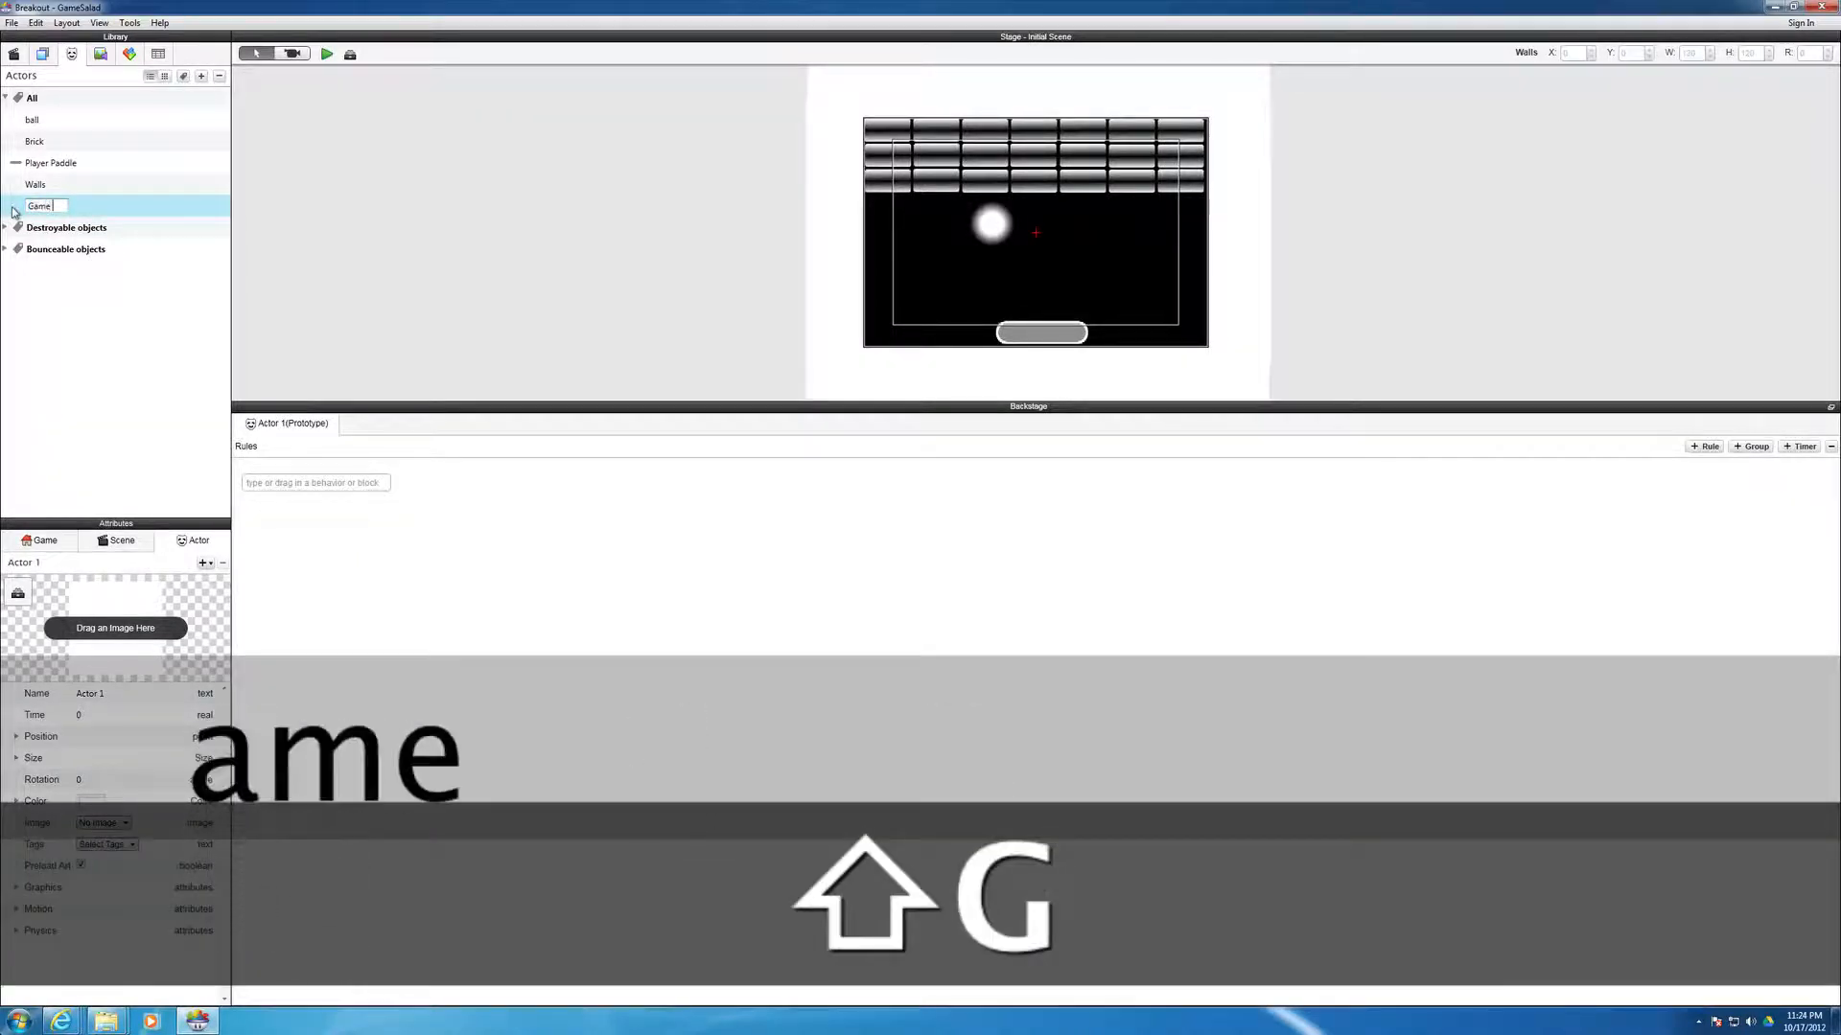
type(" Cont")
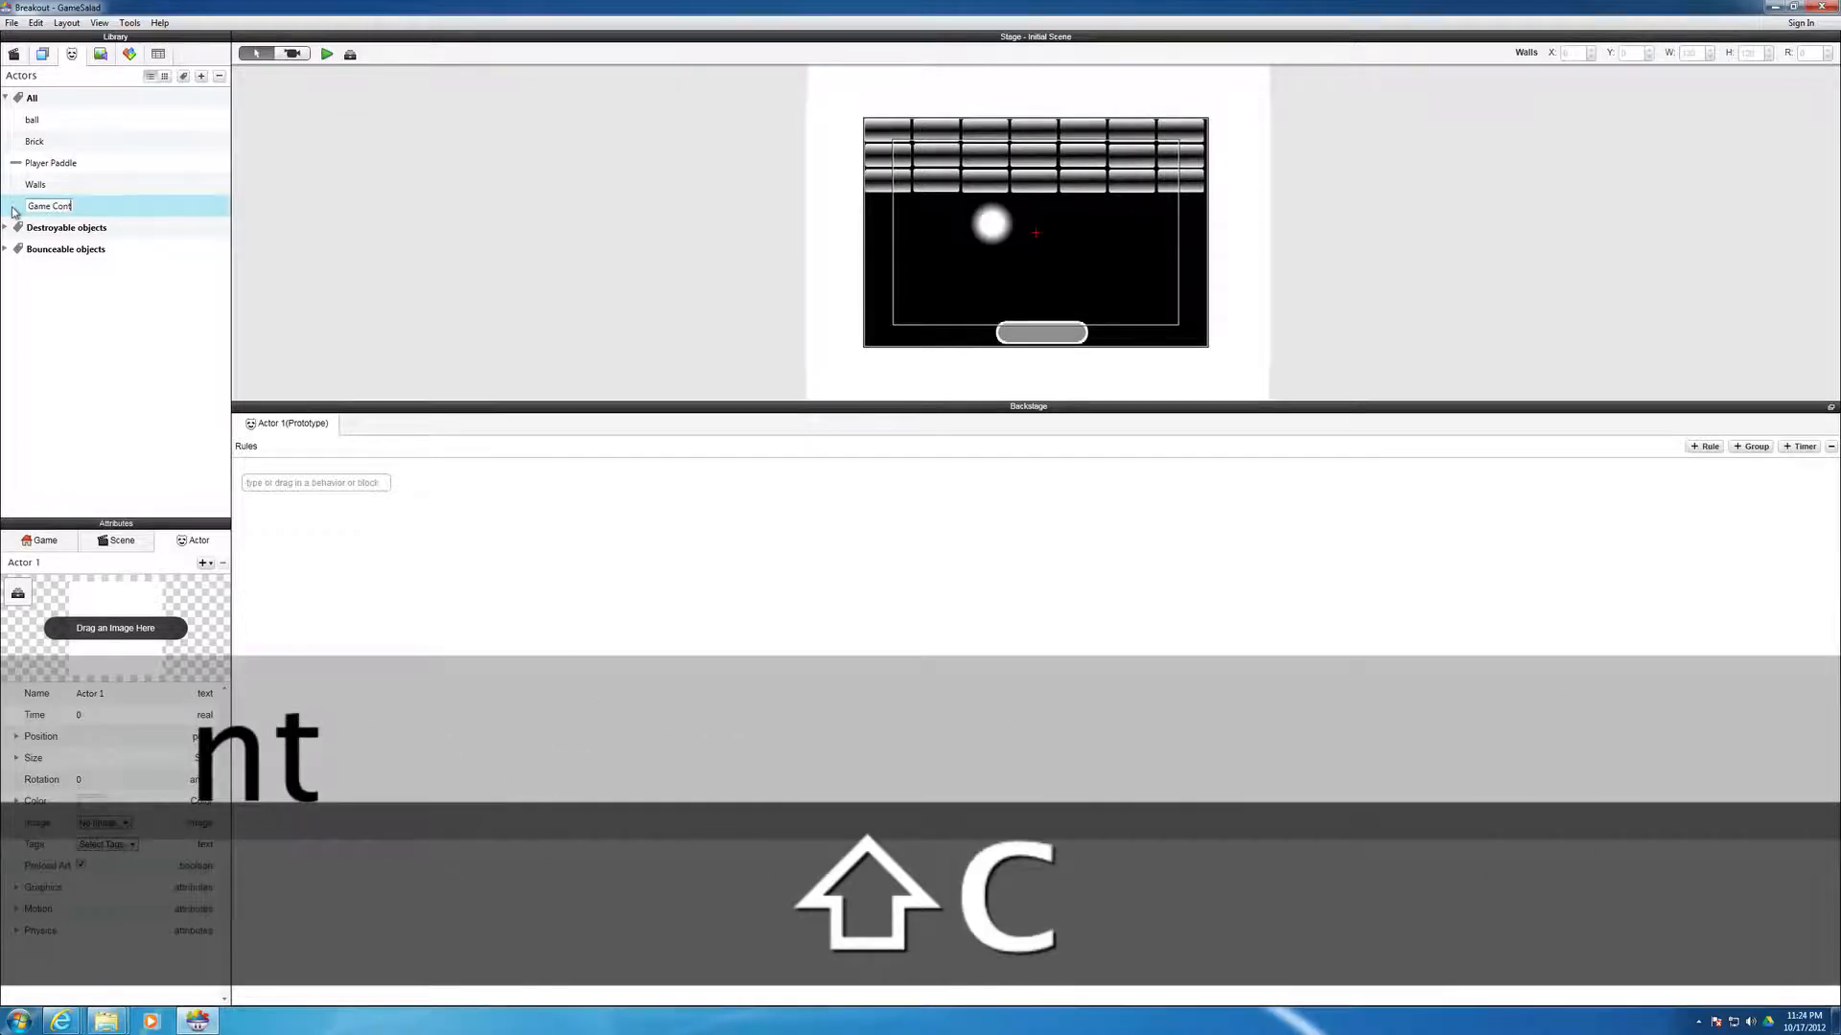
type("roller")
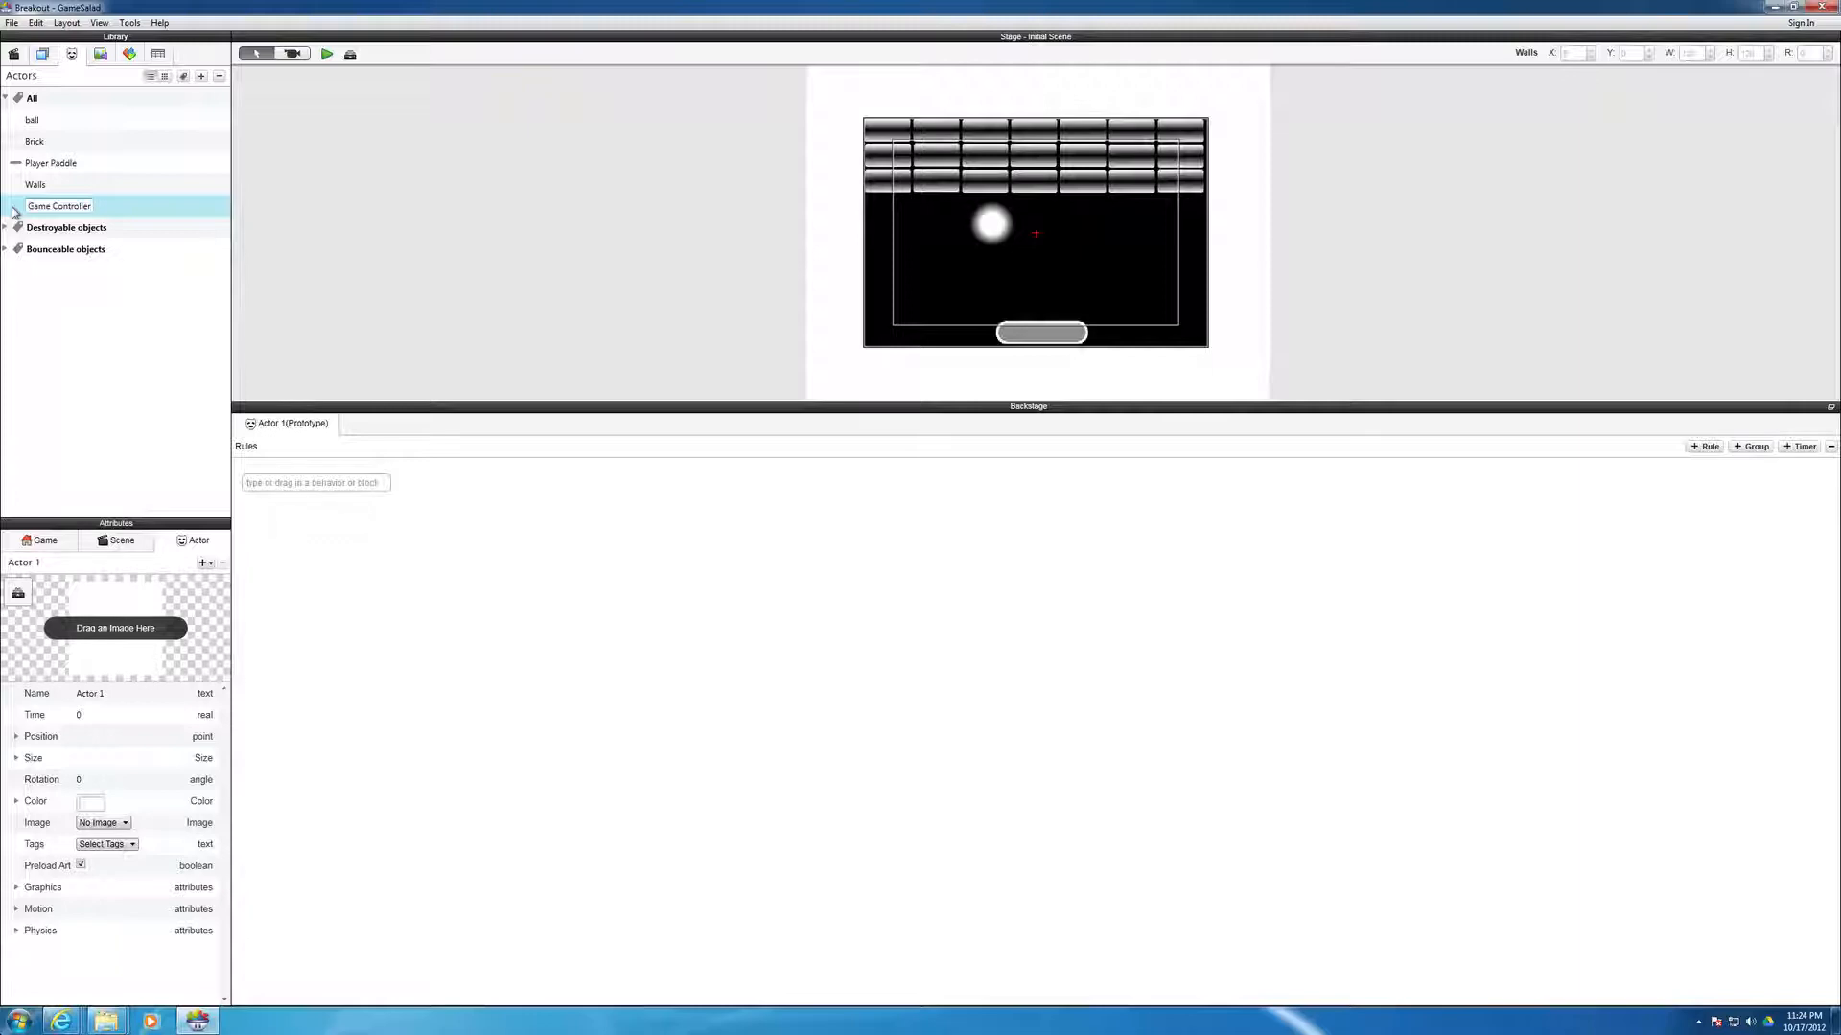
key("Return")
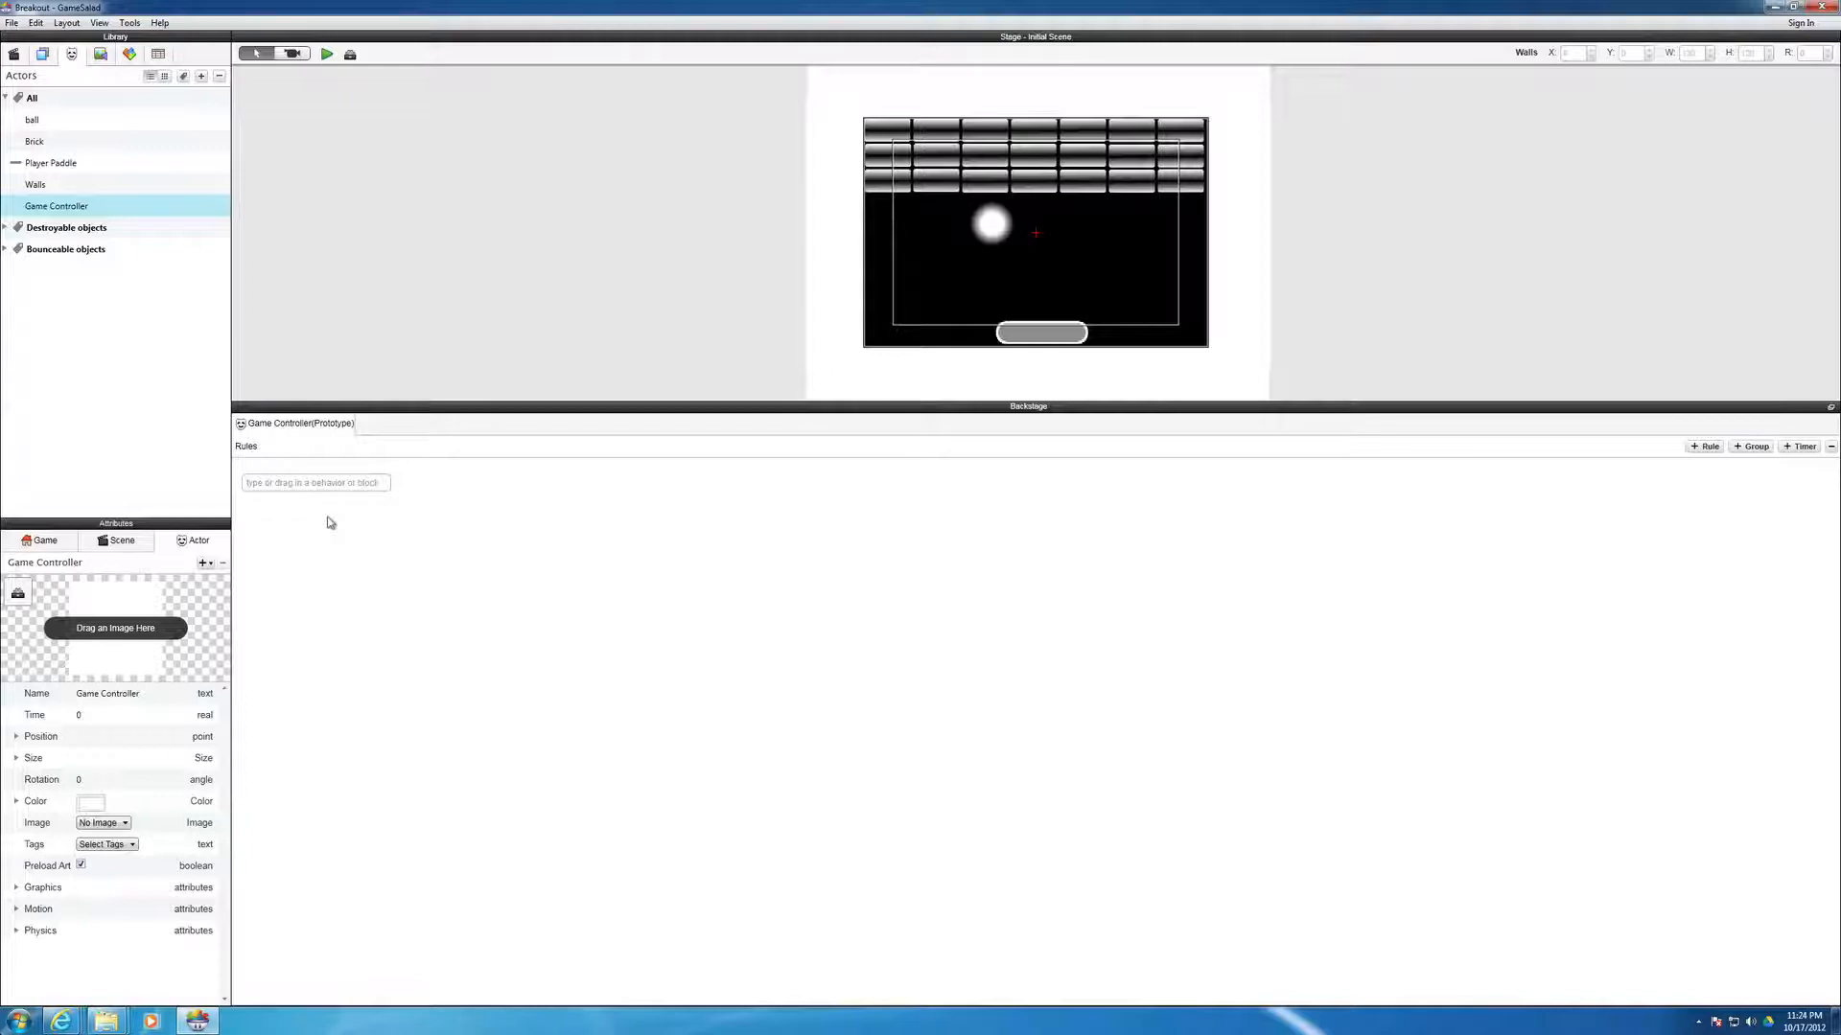
- Add a rule with an Attribute condition to the Game Controller actor
left_click(125, 58)
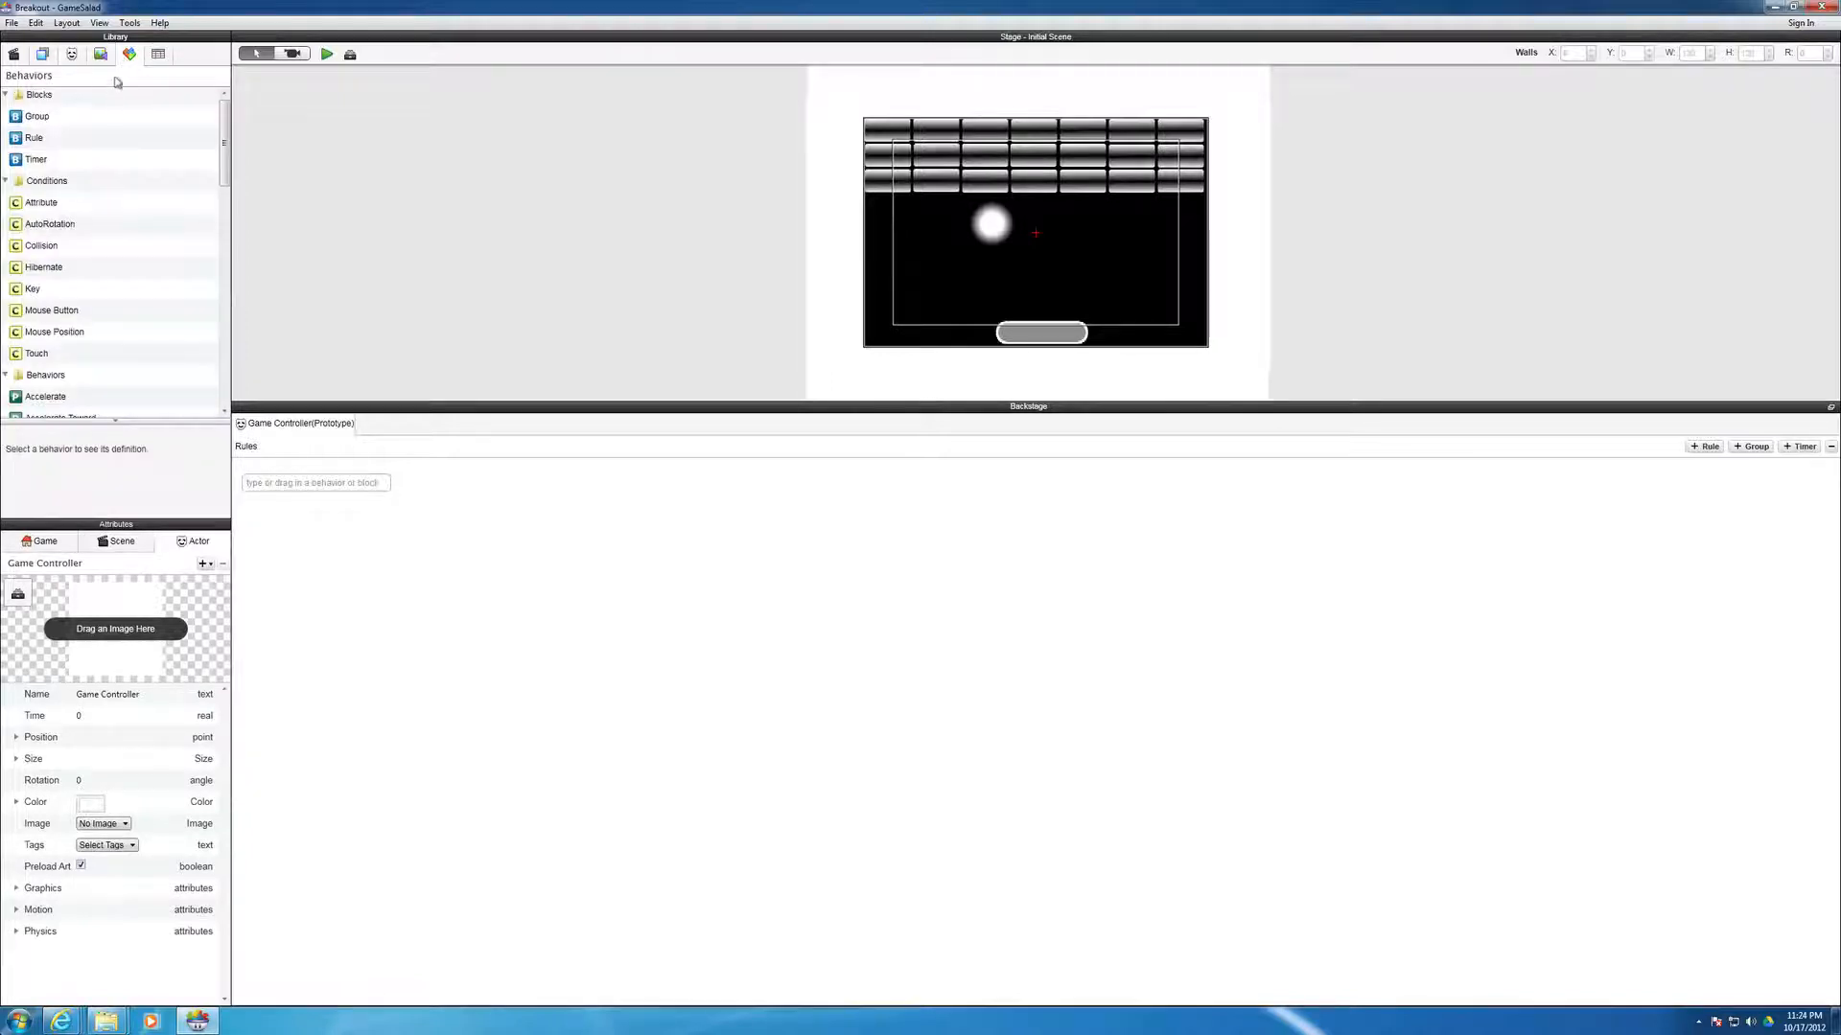
left_click(17, 206)
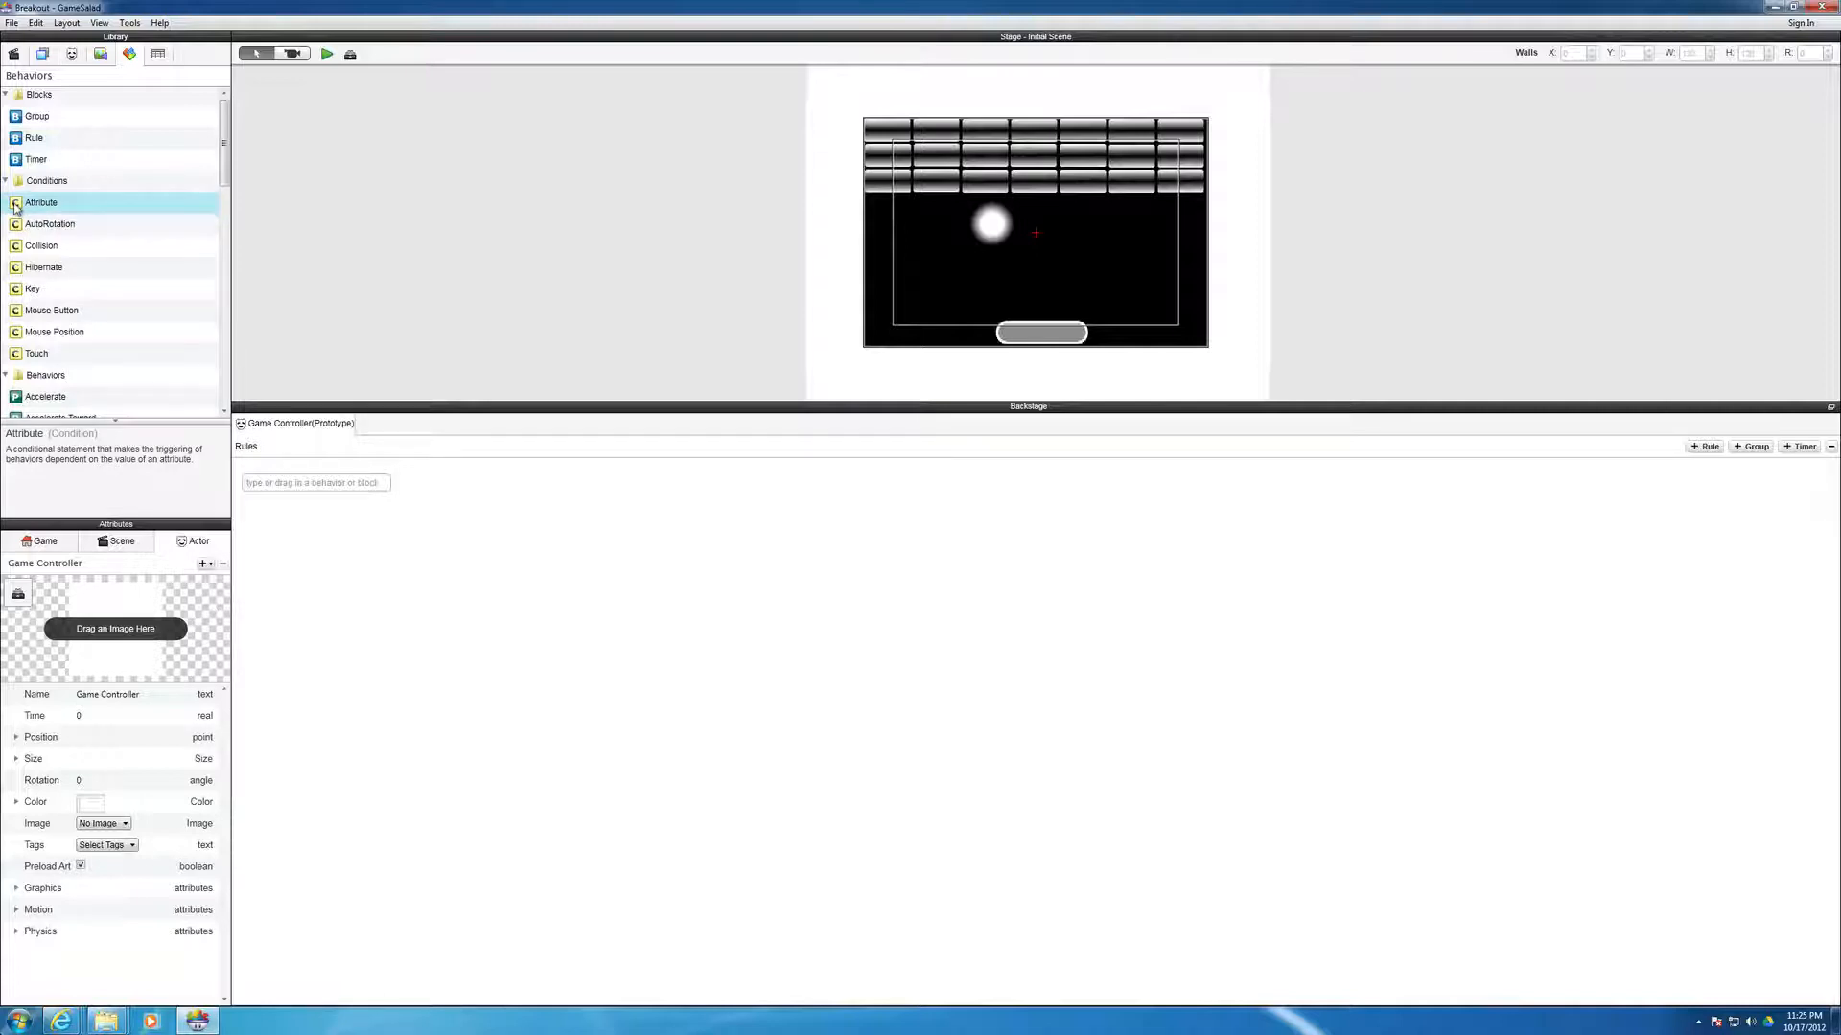
left_click_drag(16, 206, 279, 494)
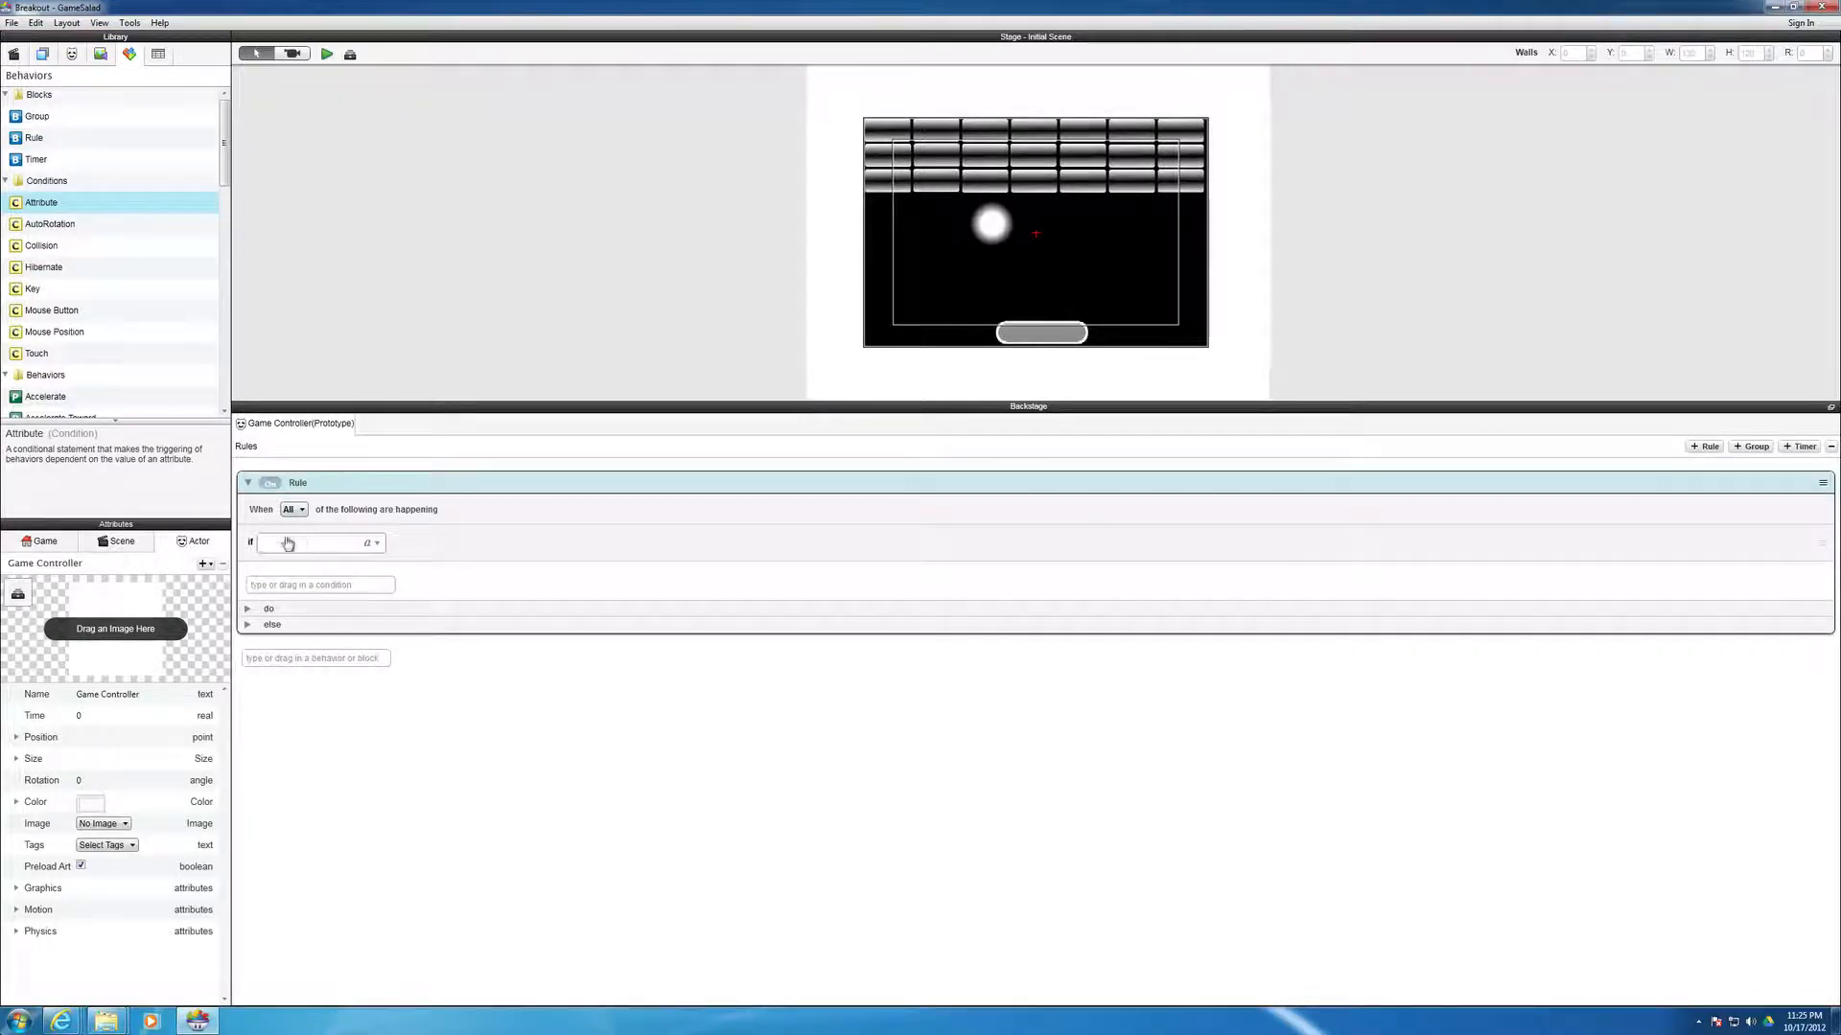
- Set the rule's condition to the game attribute Bricks on Screen = 0
left_click(377, 544)
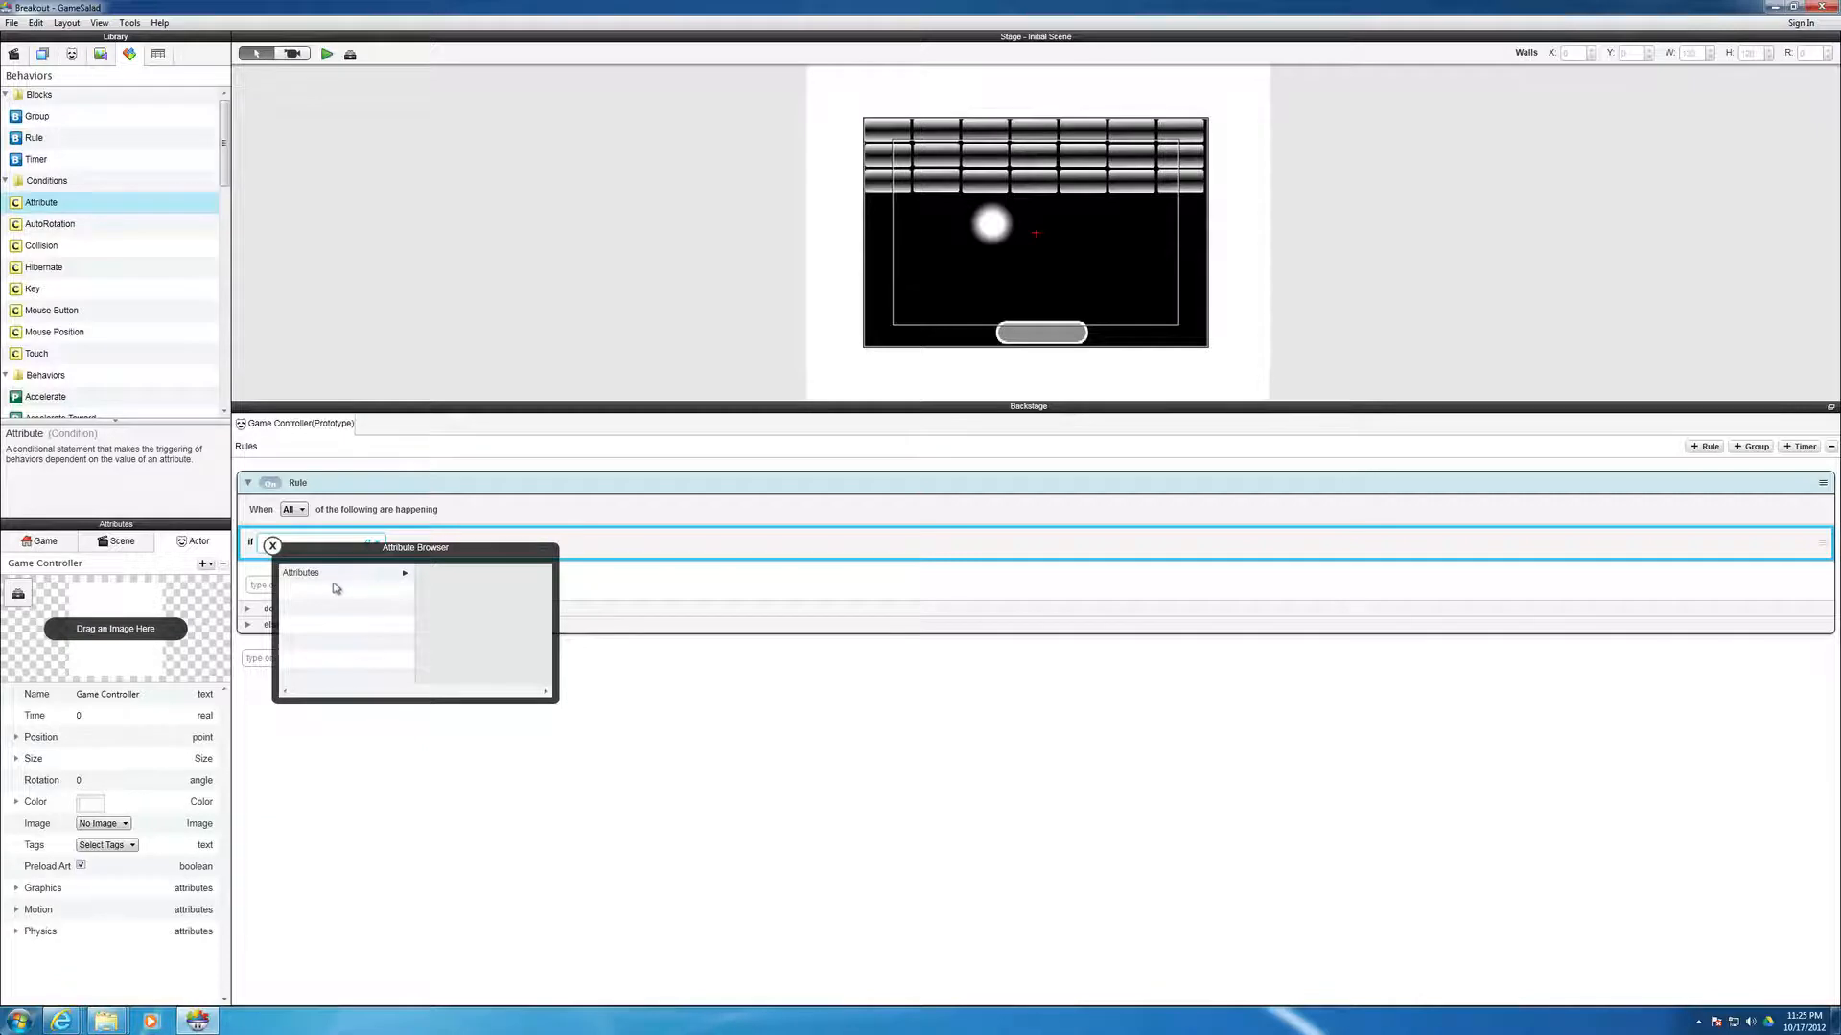
left_click(402, 576)
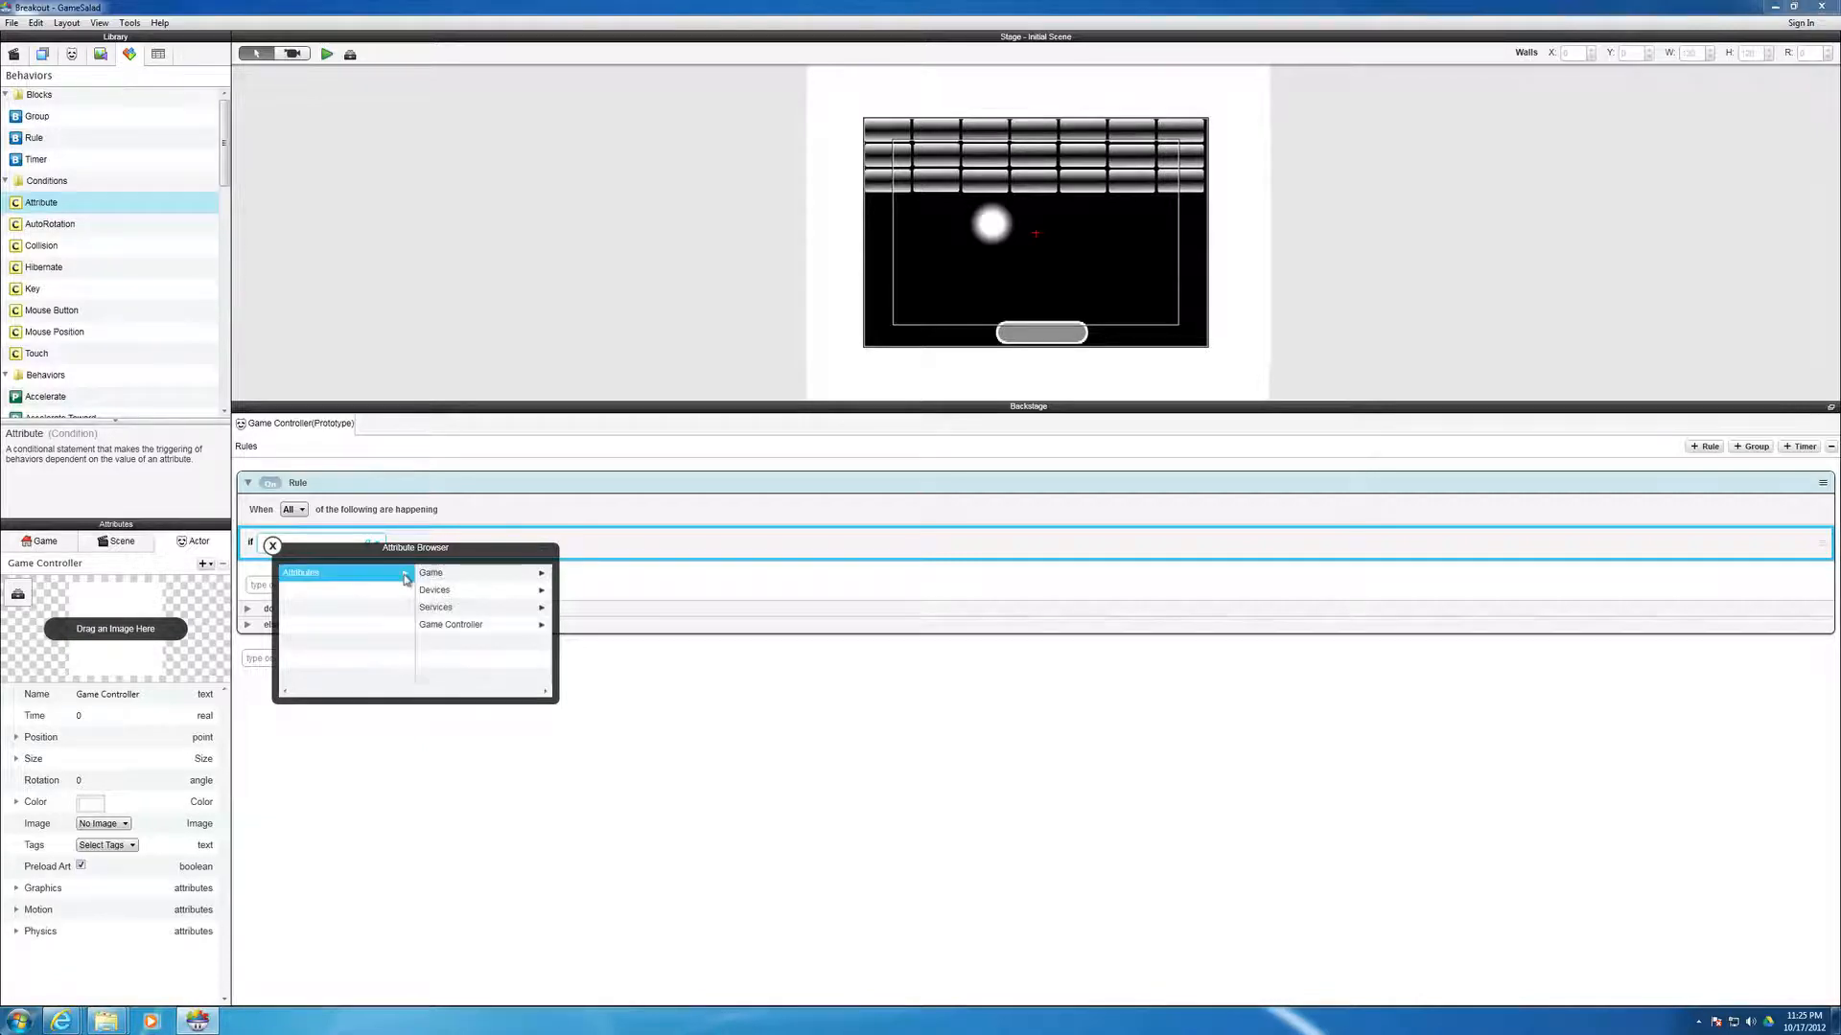
left_click(437, 575)
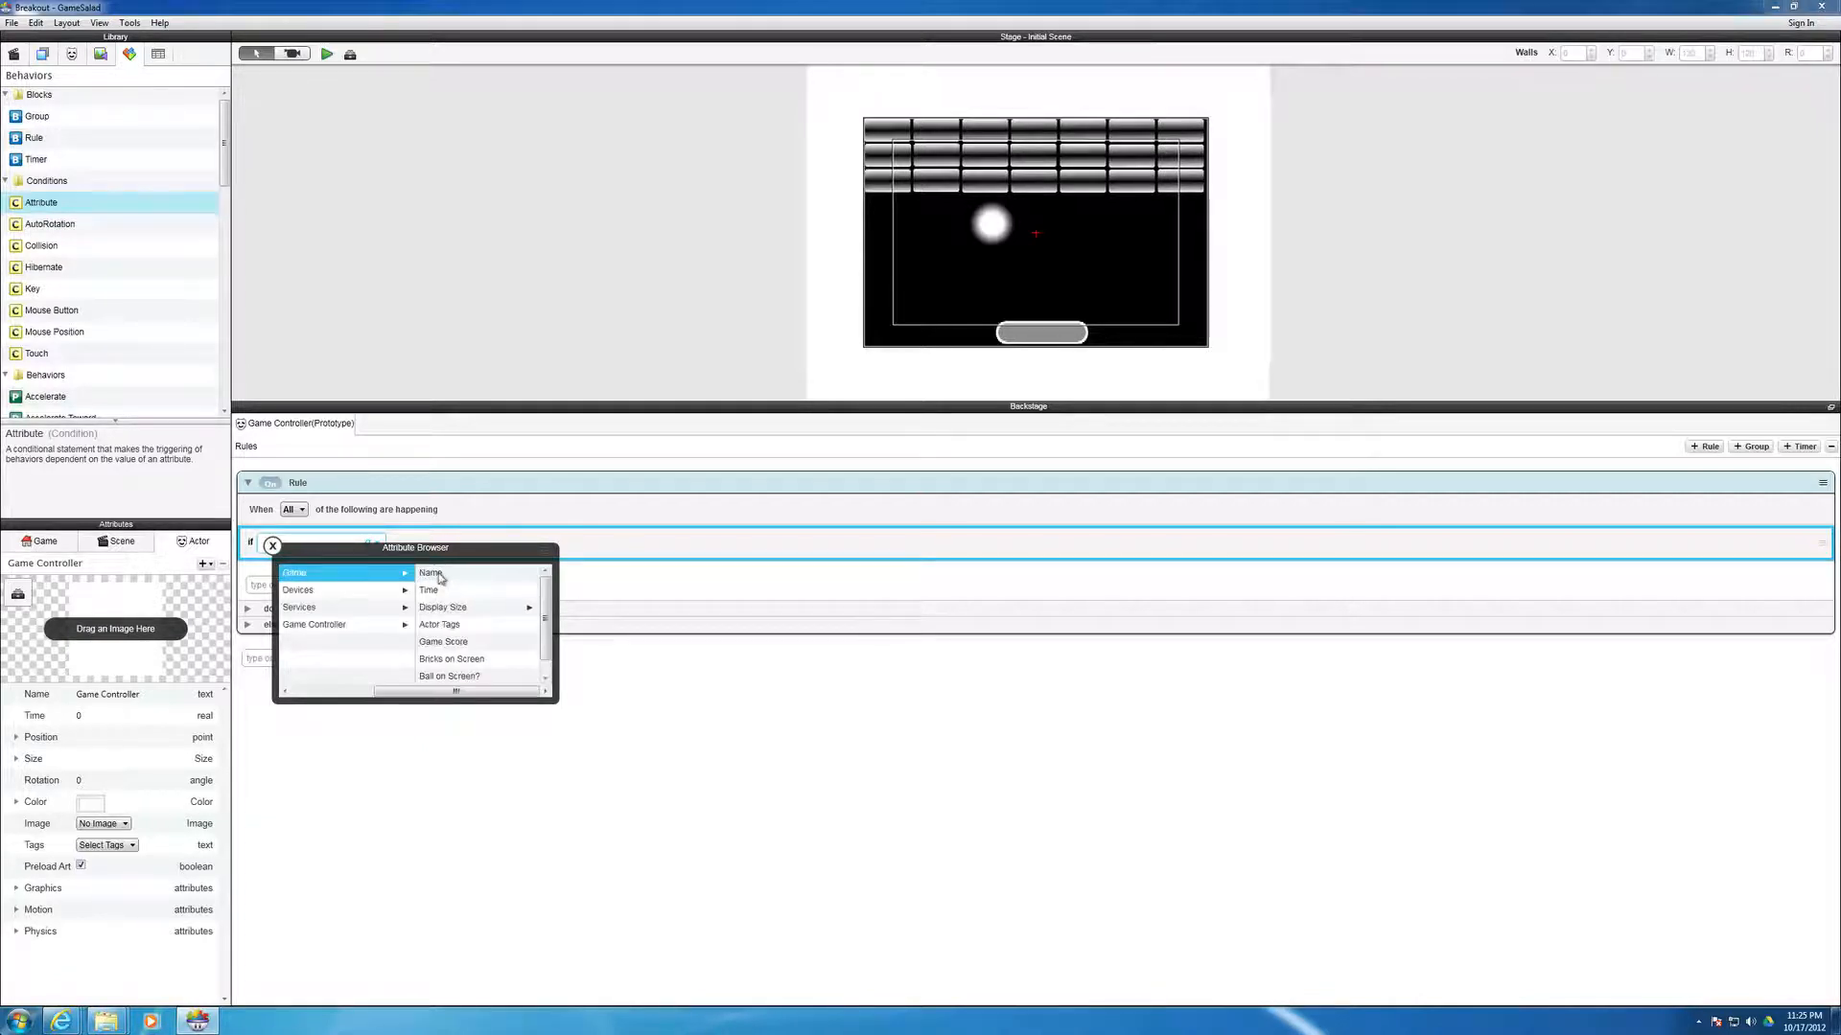
left_click_drag(544, 607, 543, 627)
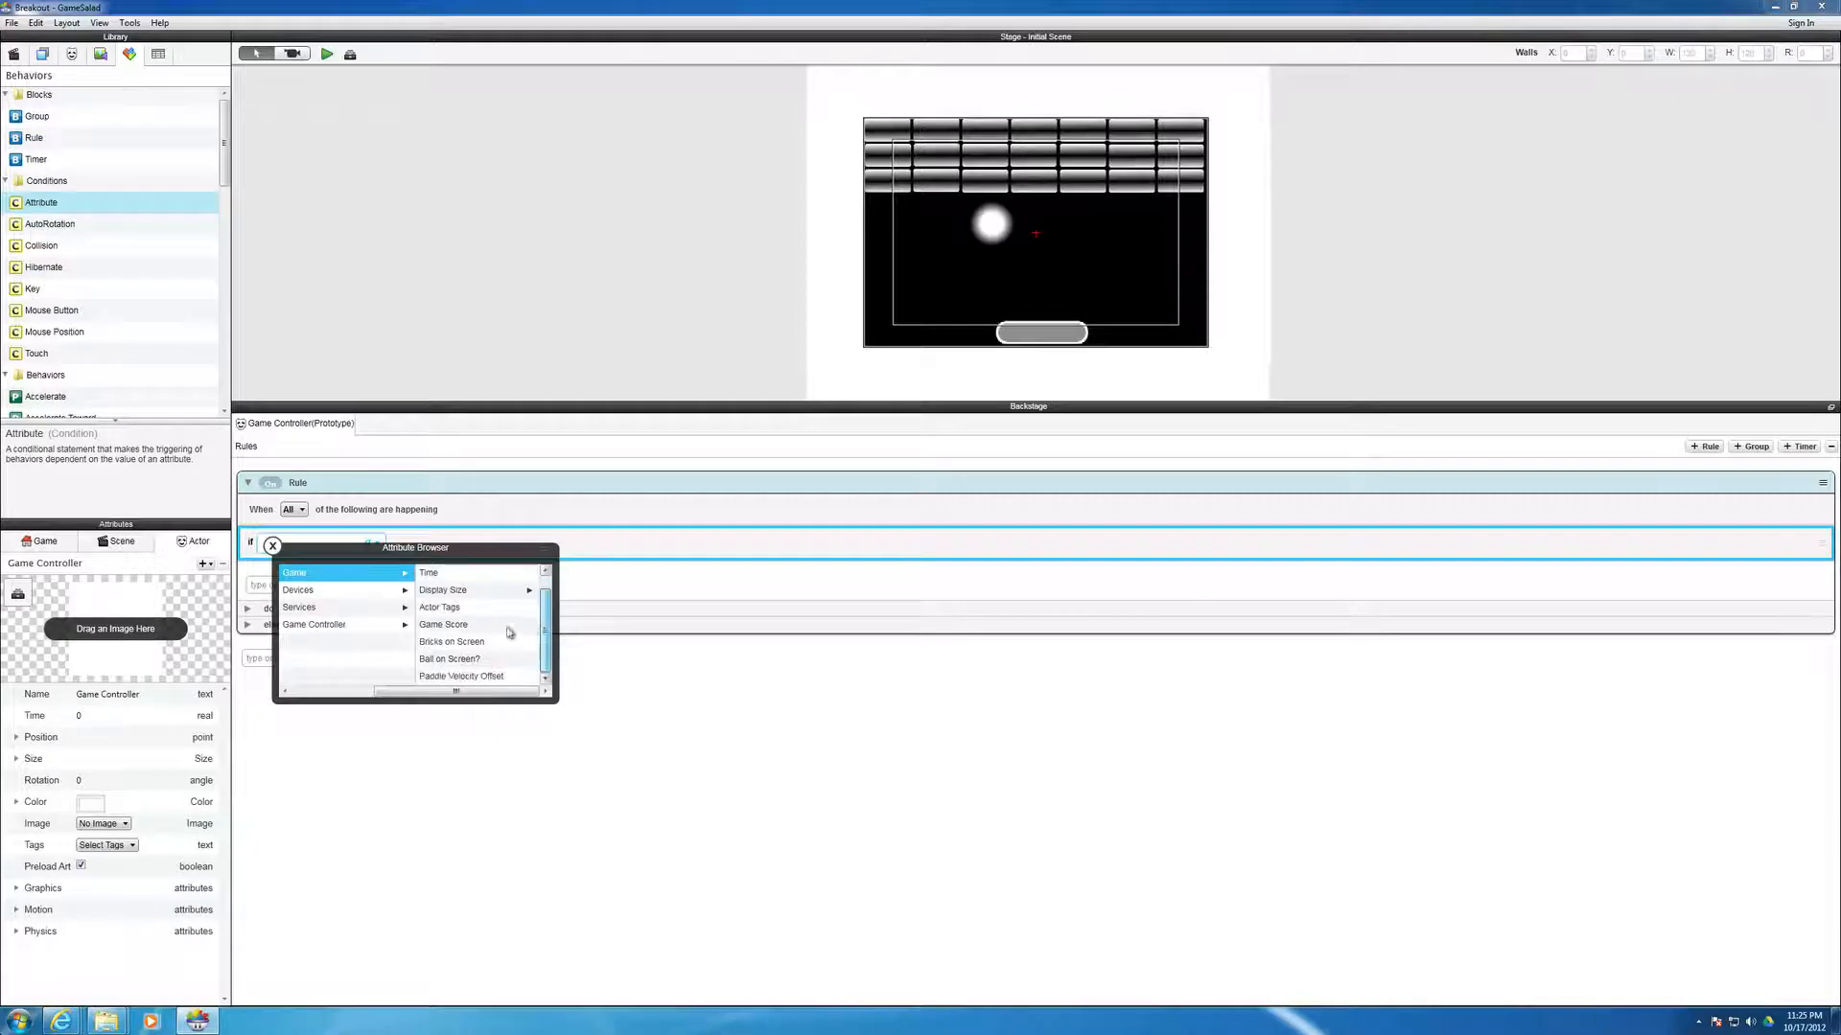
left_click(478, 643)
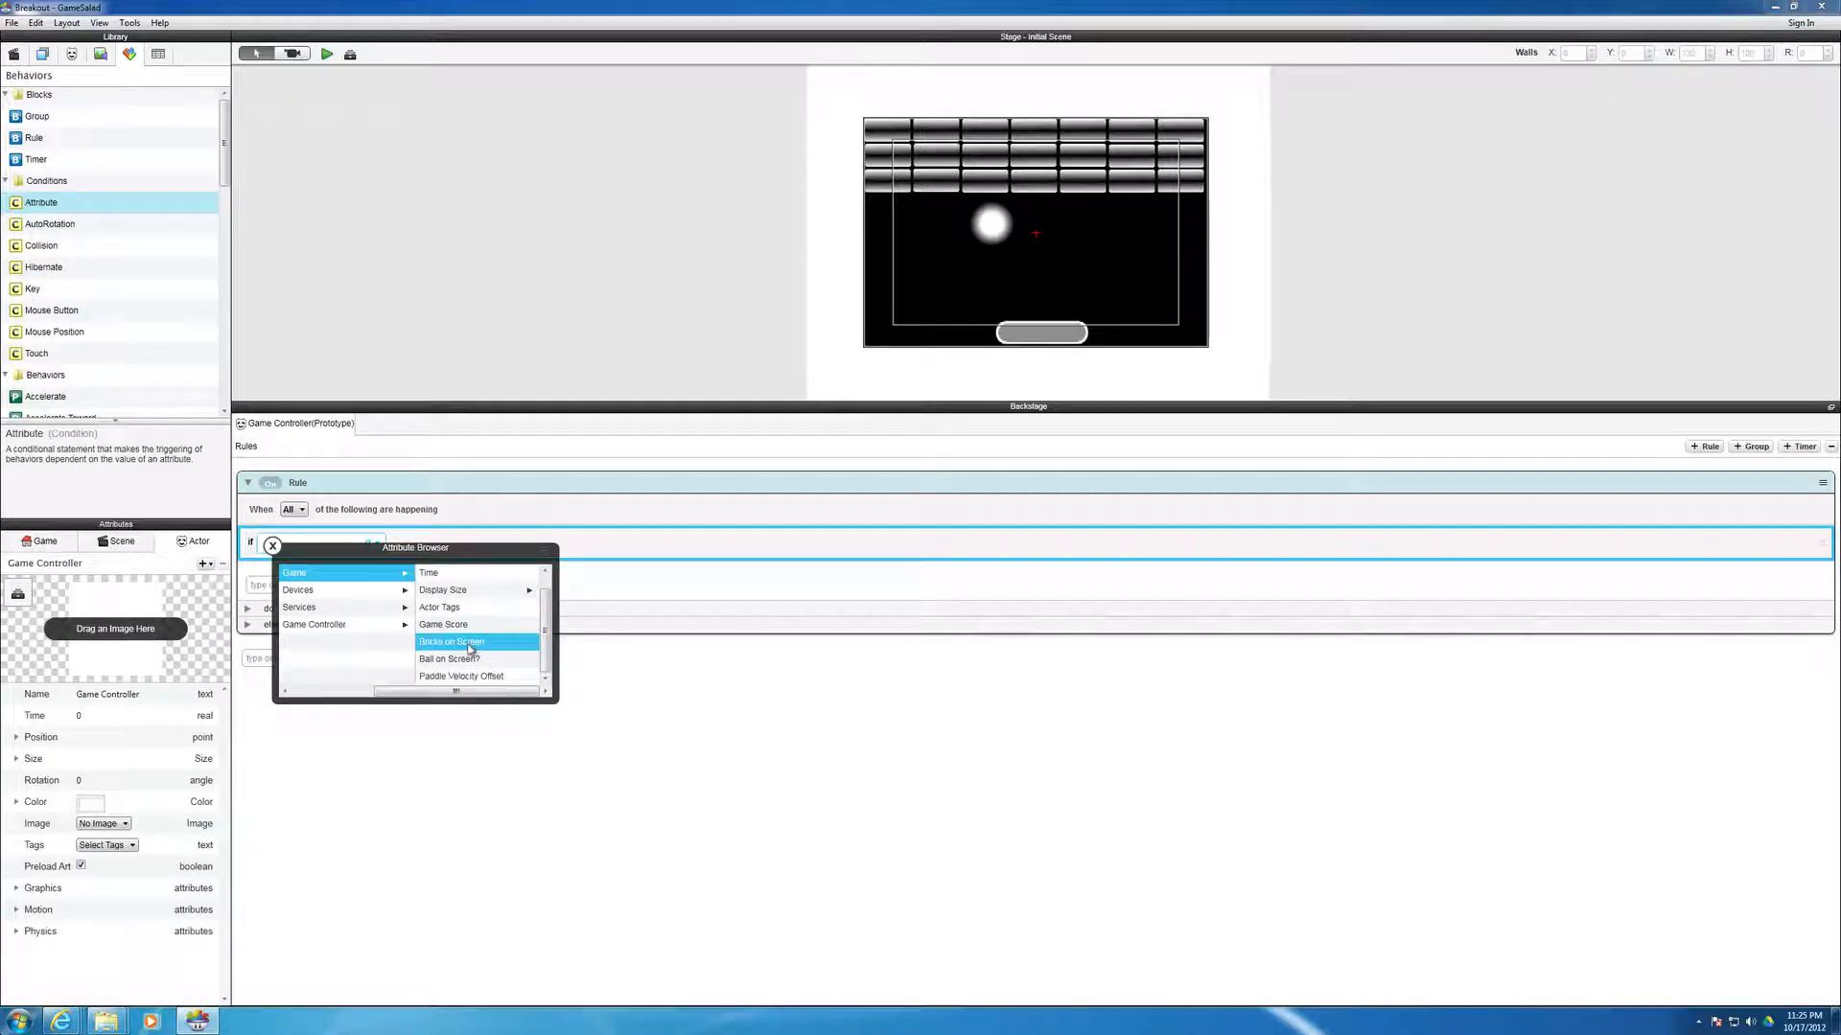
double_click(471, 649)
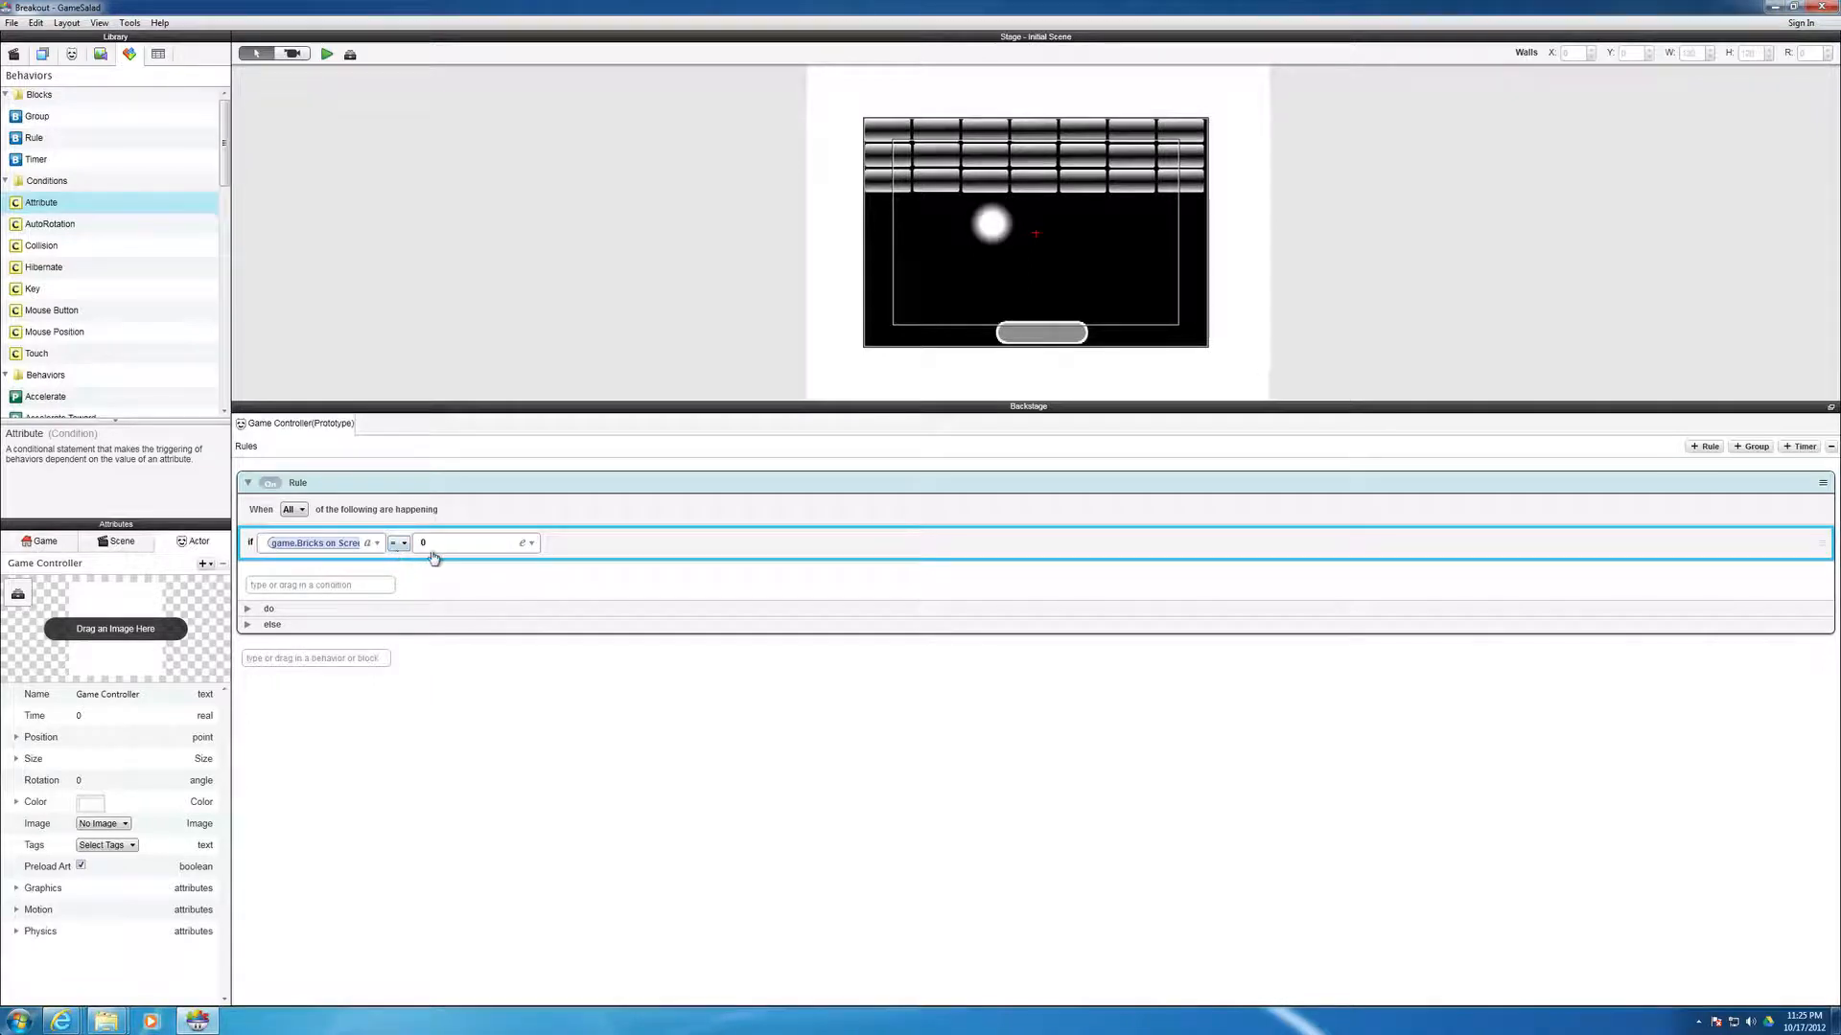
- Add a Display Text behavior to the do section of the Bricks on Screen rule
left_click(249, 608)
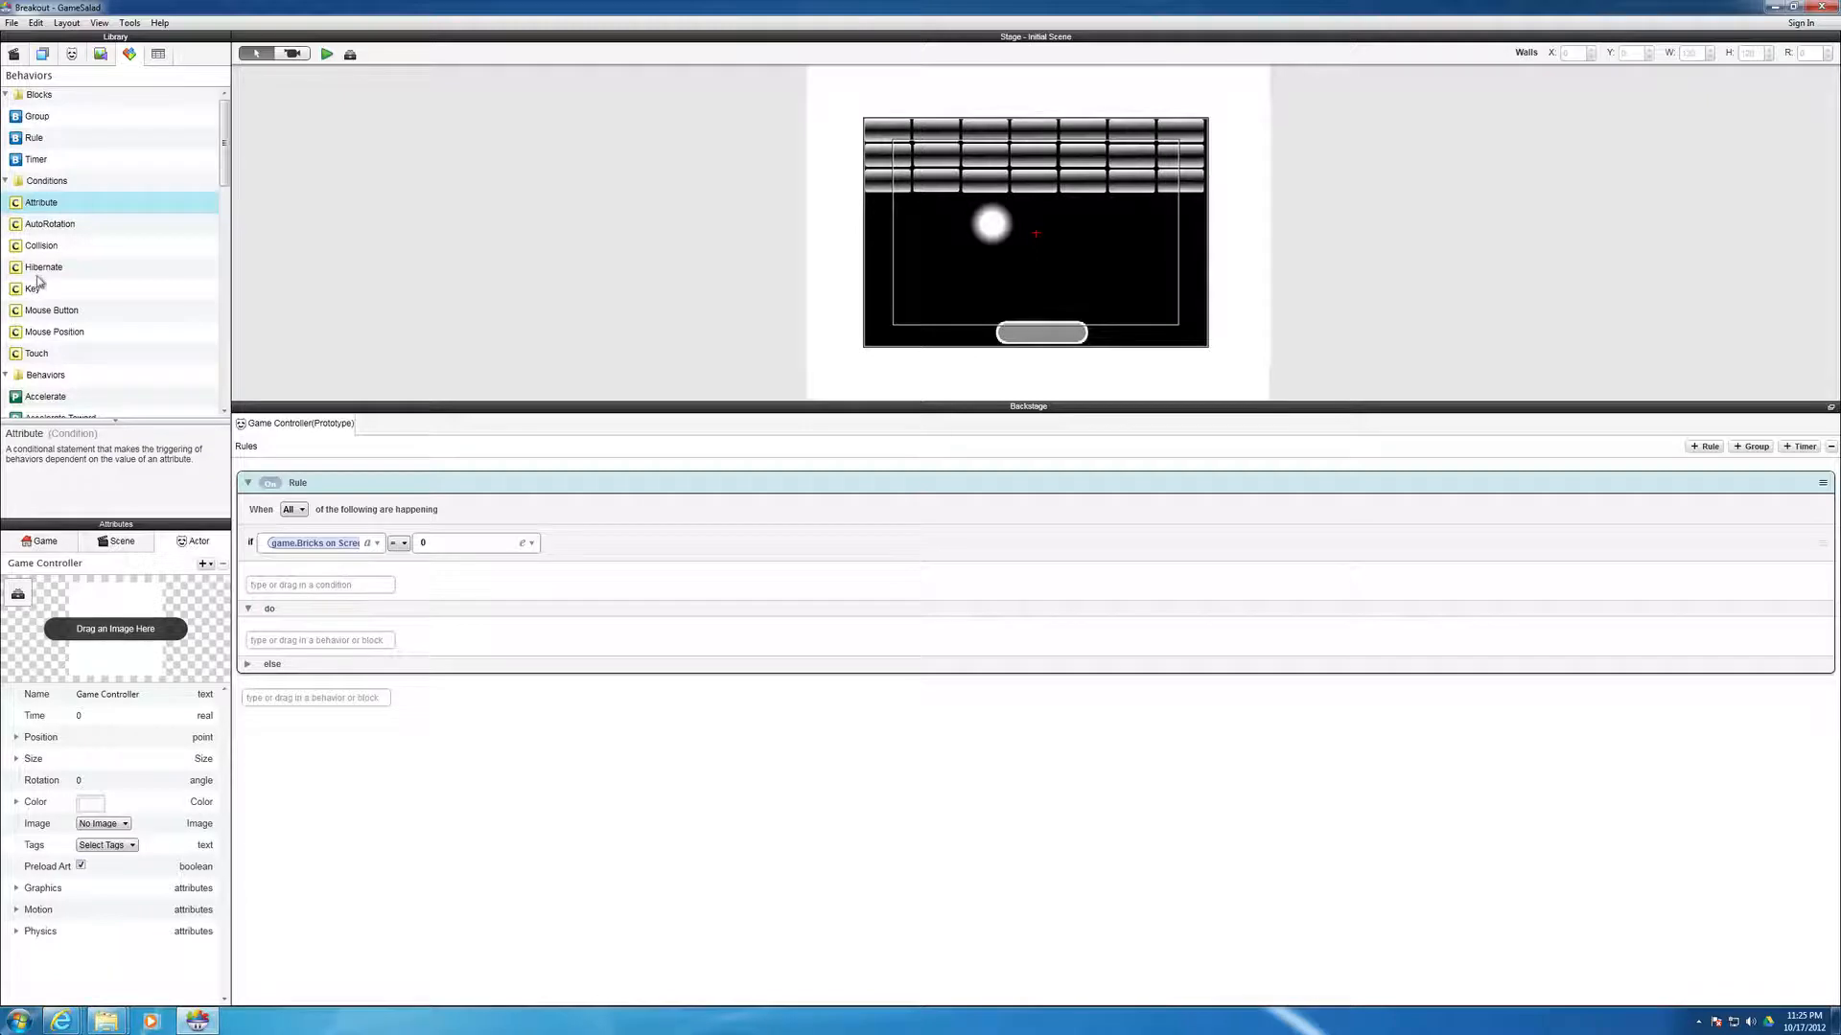
scroll(38, 279, "down", 3)
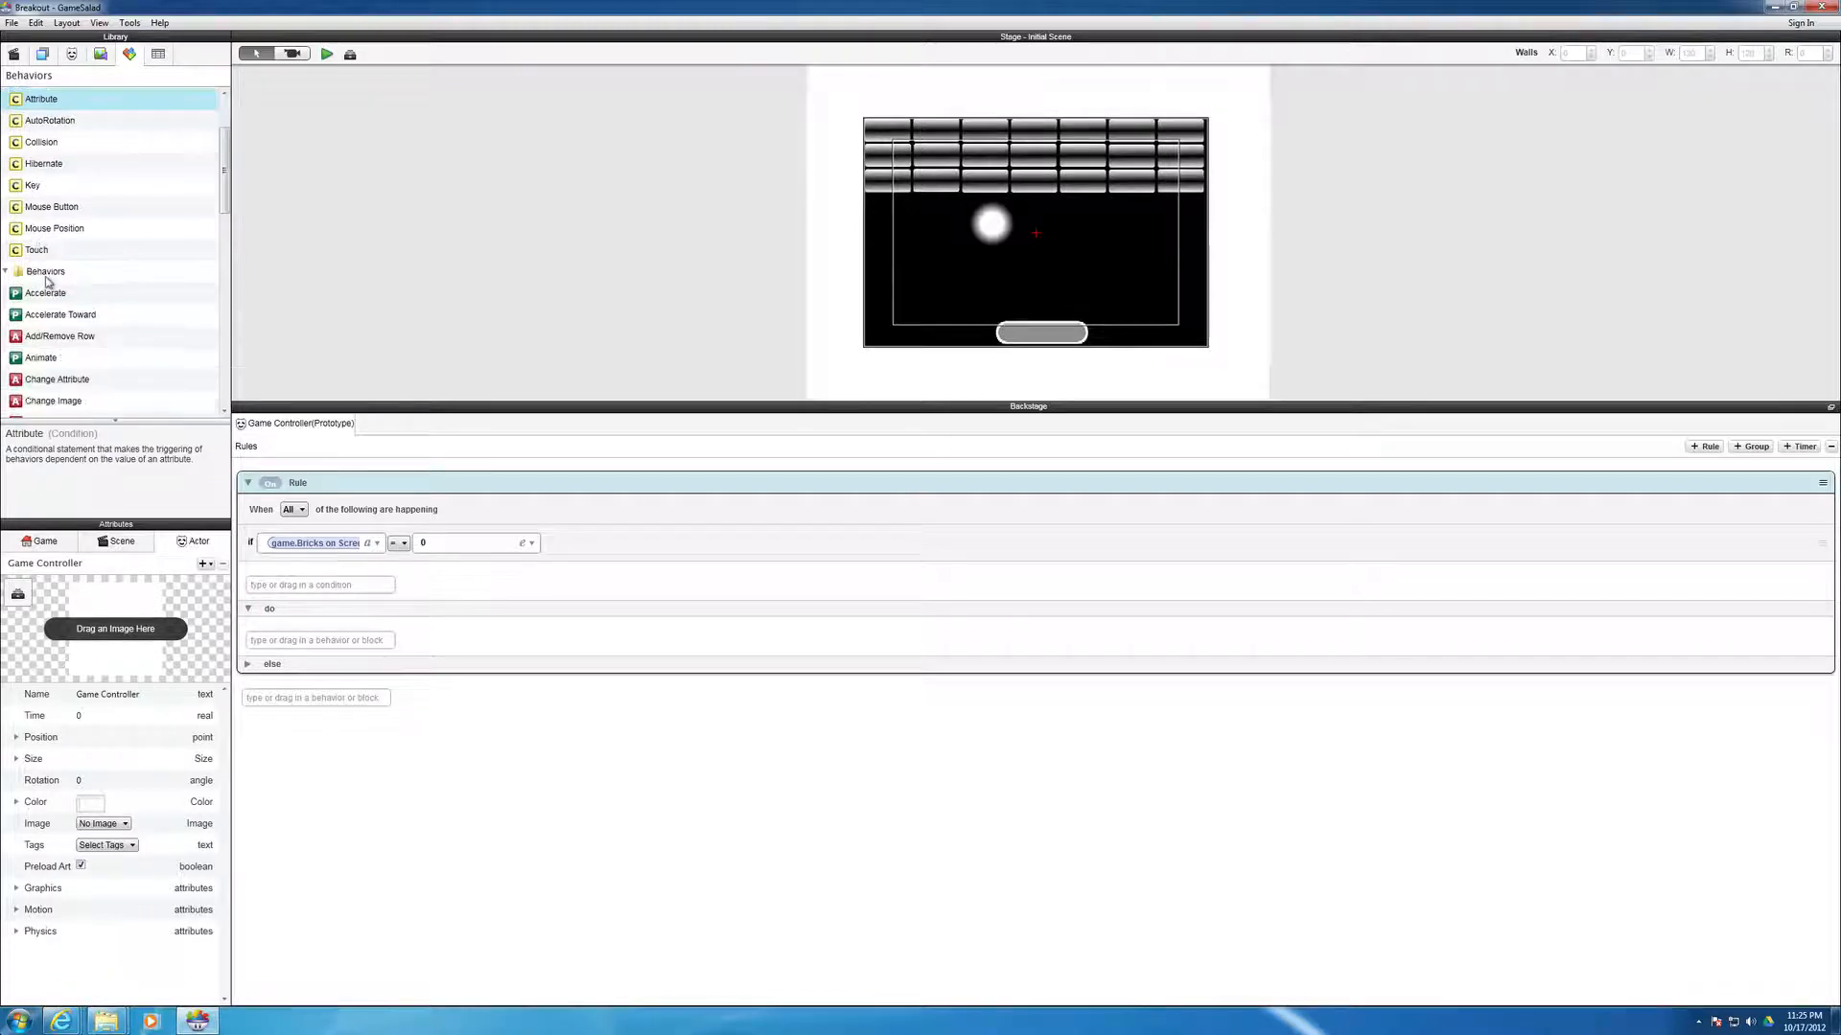
scroll(48, 281, "down", 3)
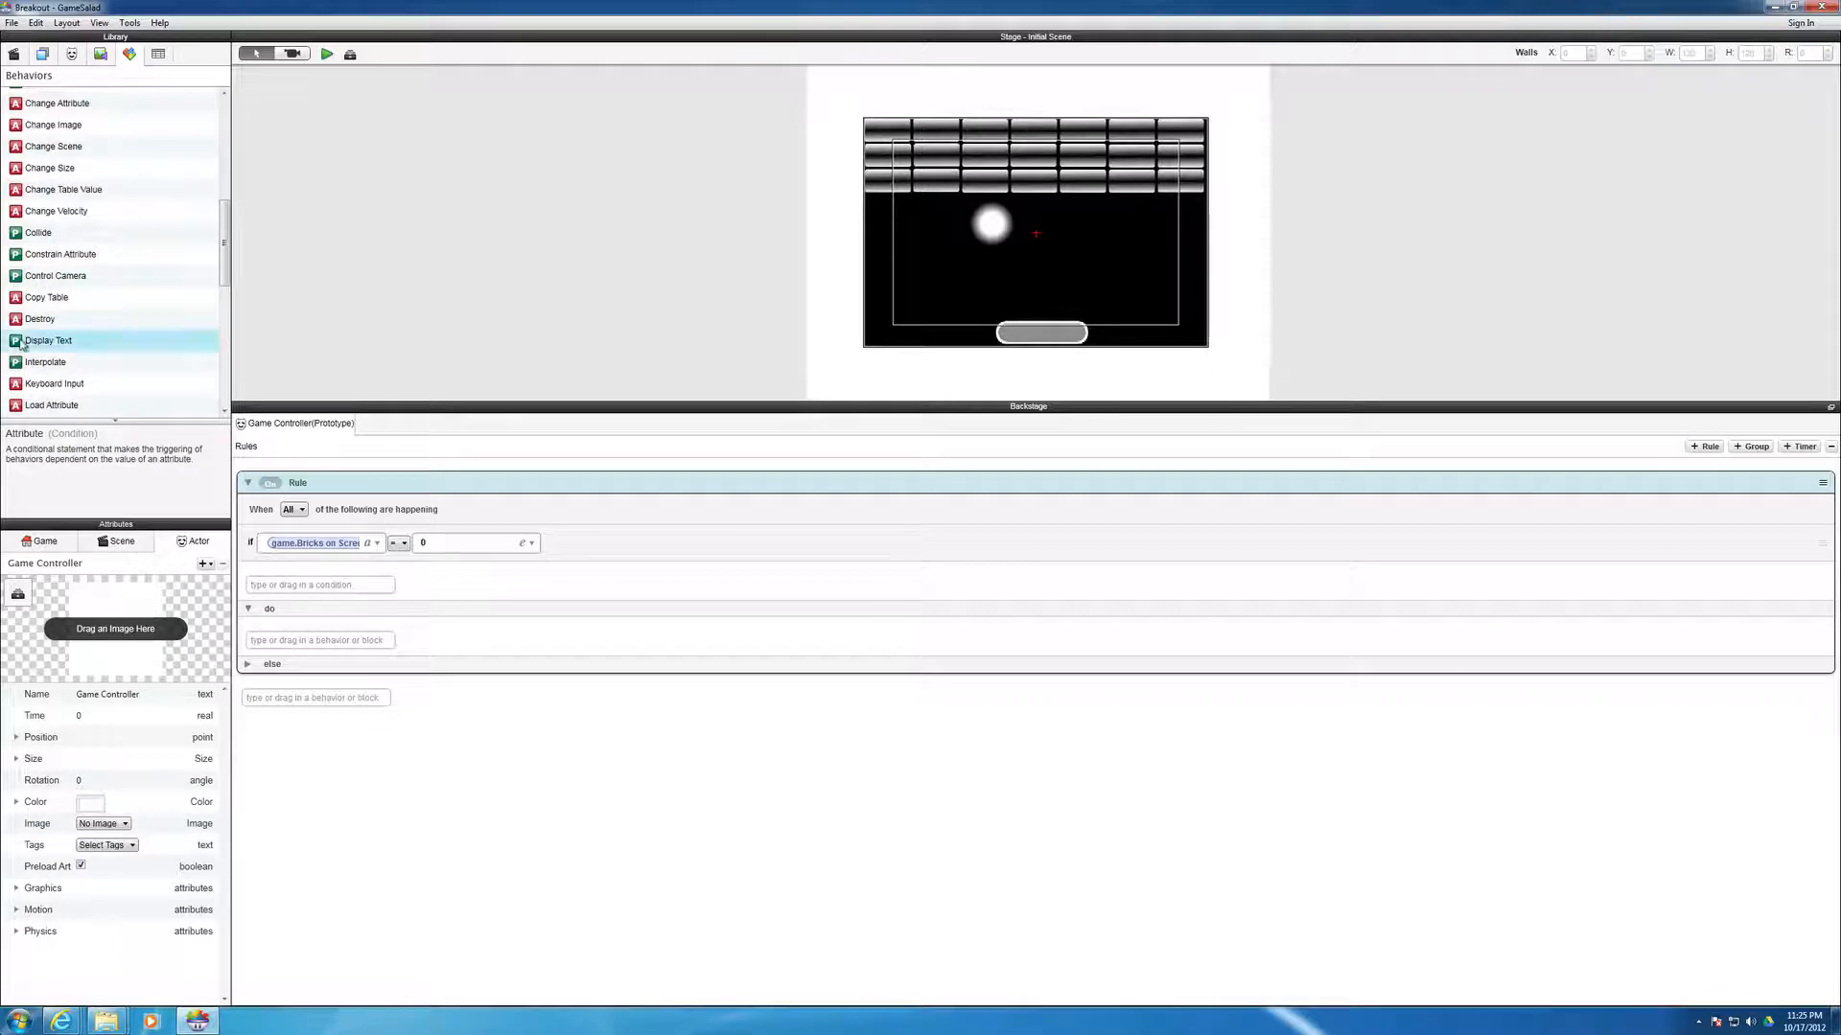
left_click_drag(23, 343, 270, 641)
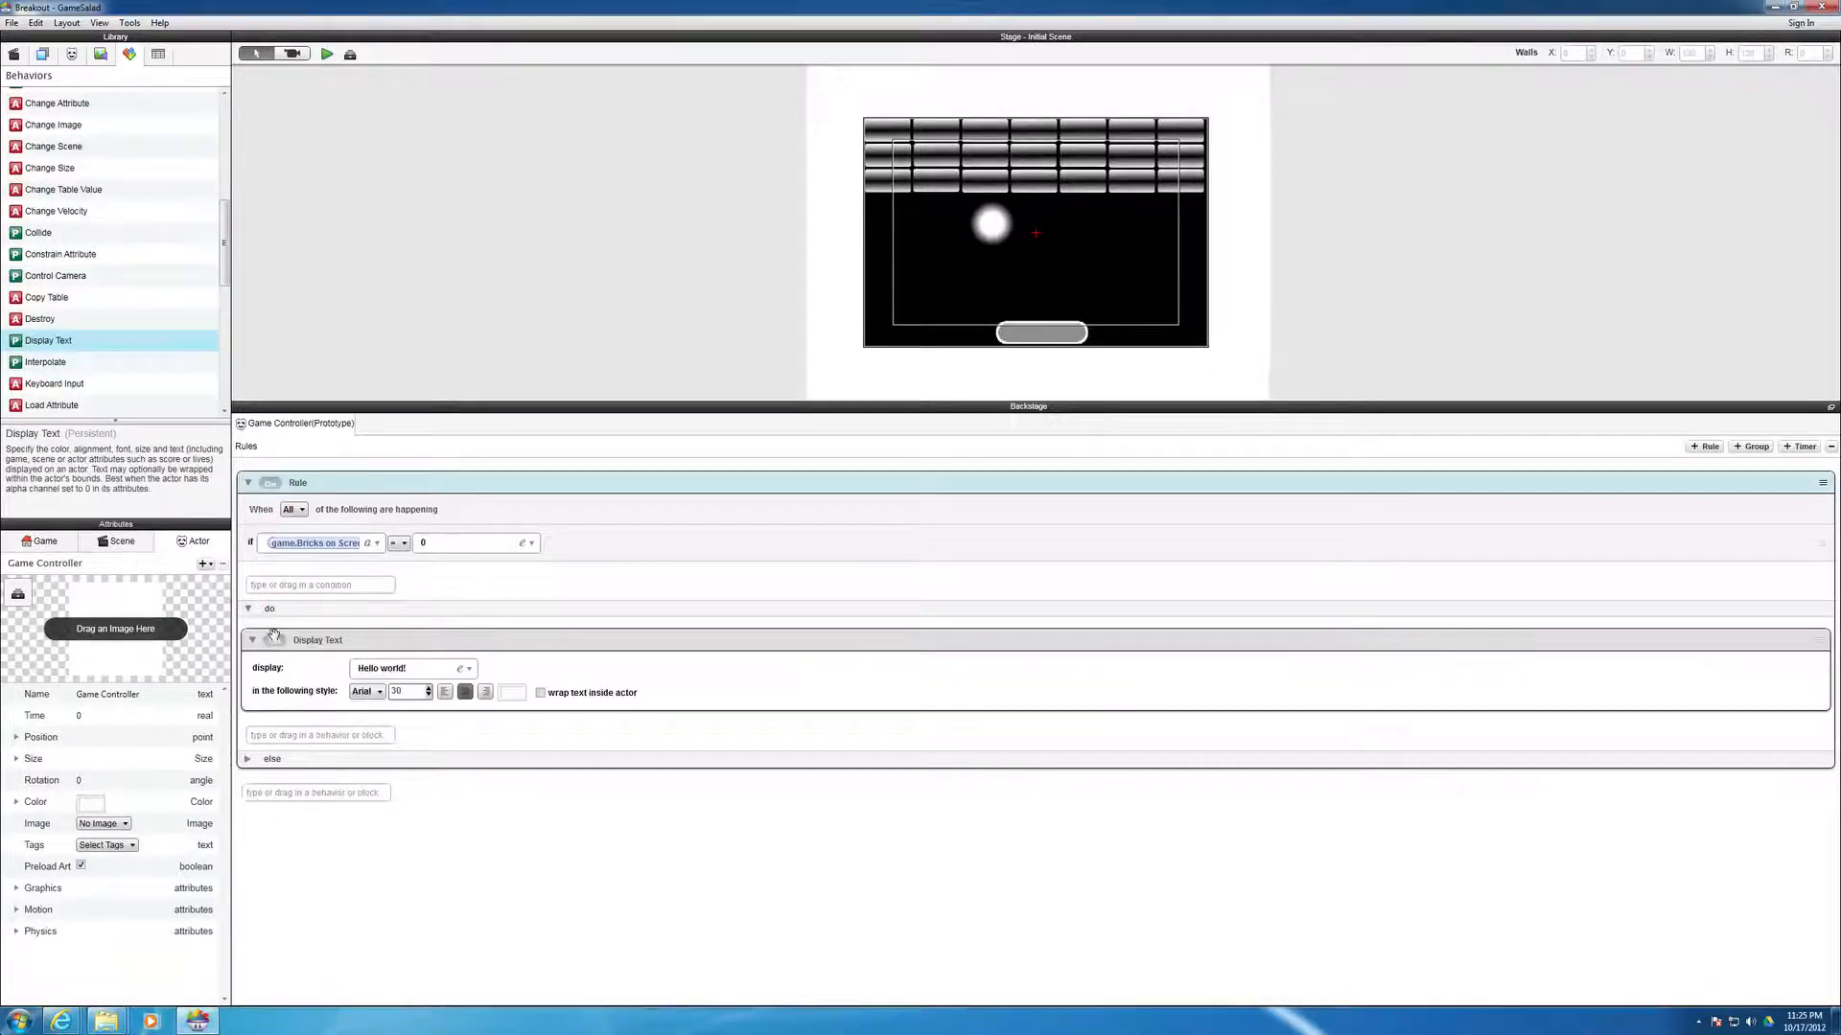
- Set the Display Text behavior to show "You Win!" at font size 20
left_click_drag(410, 668, 348, 674)
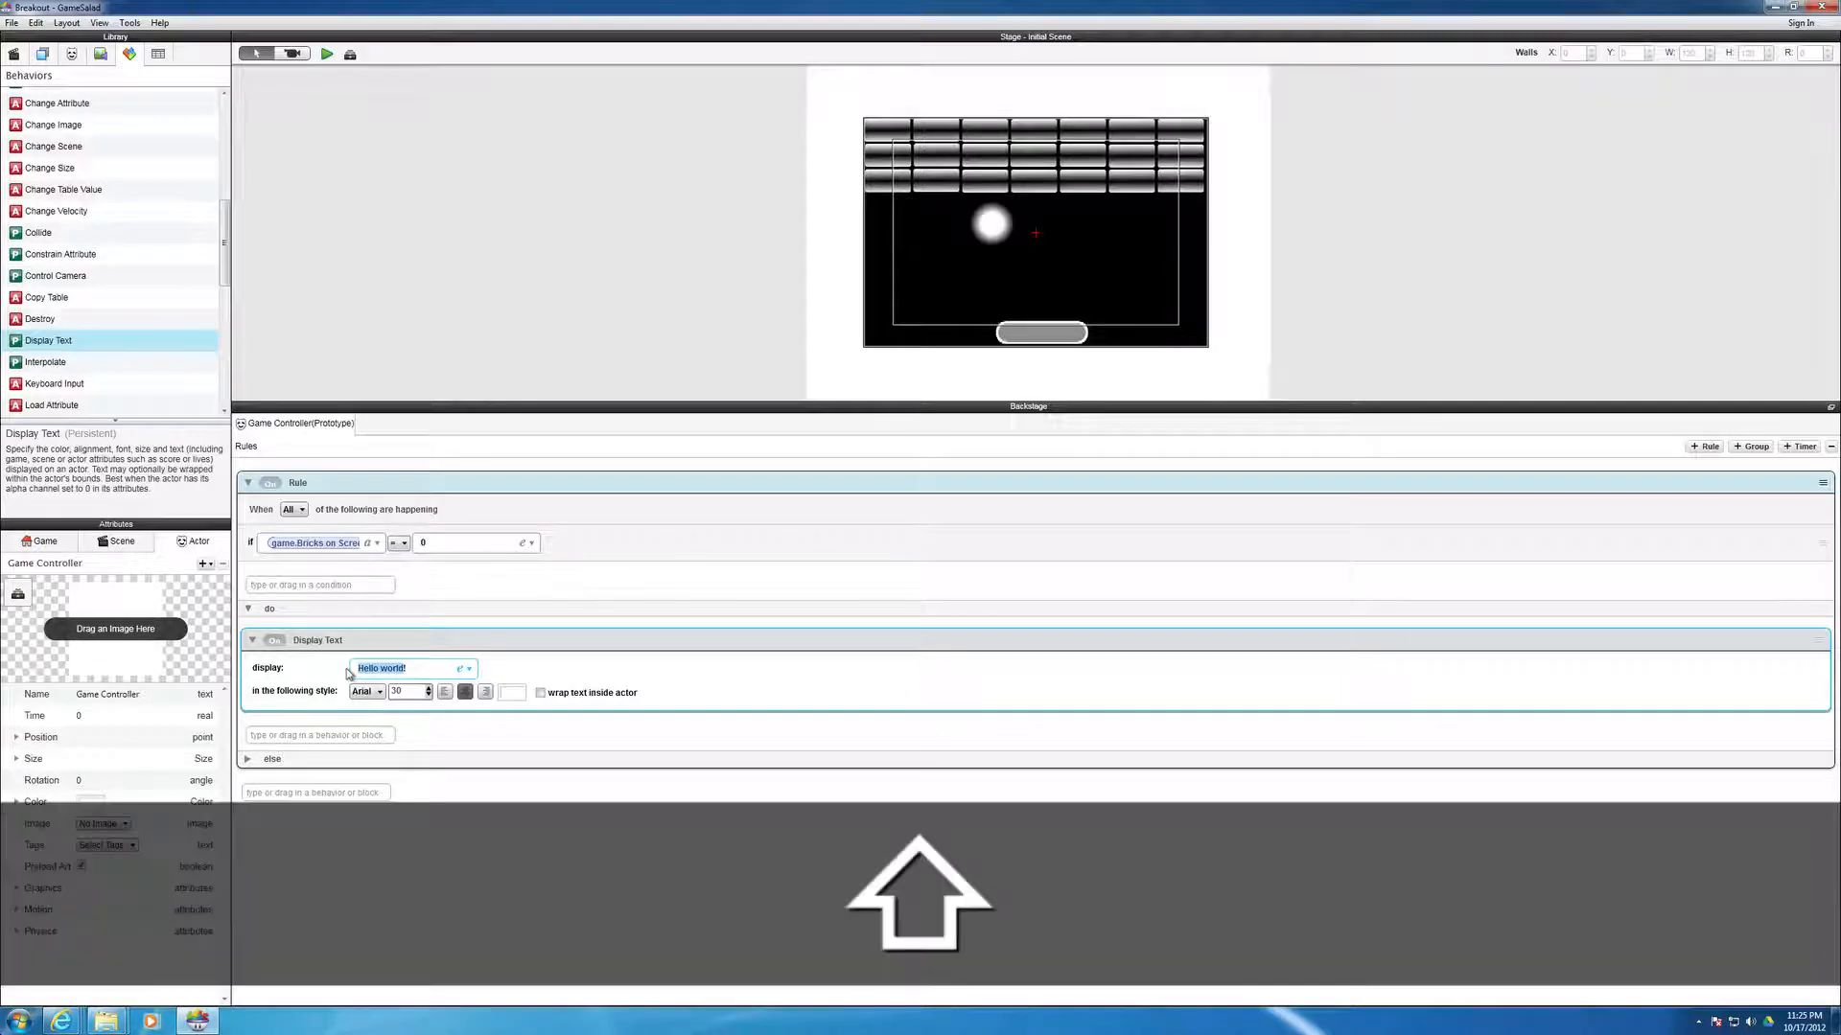
type("You Win!")
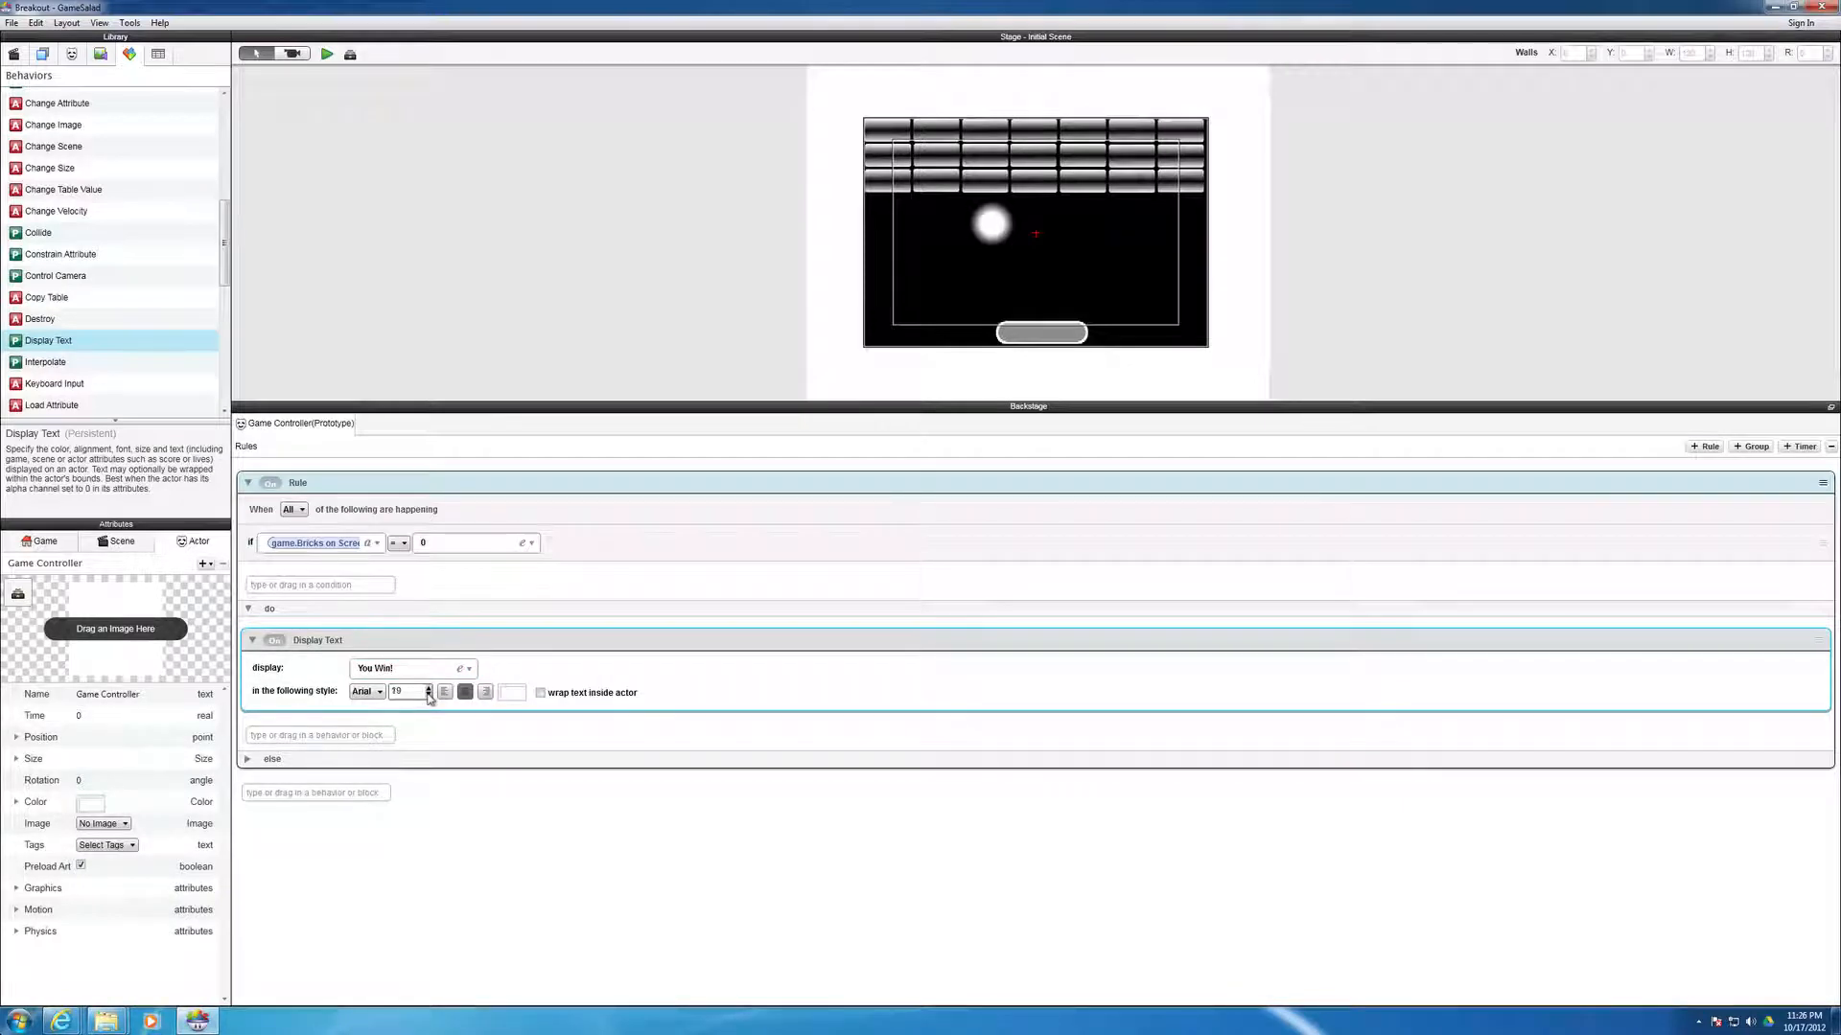
left_click(429, 688)
- Rename the Bricks on Screen rule to "You Win Rule" and collapse it
double_click(297, 484)
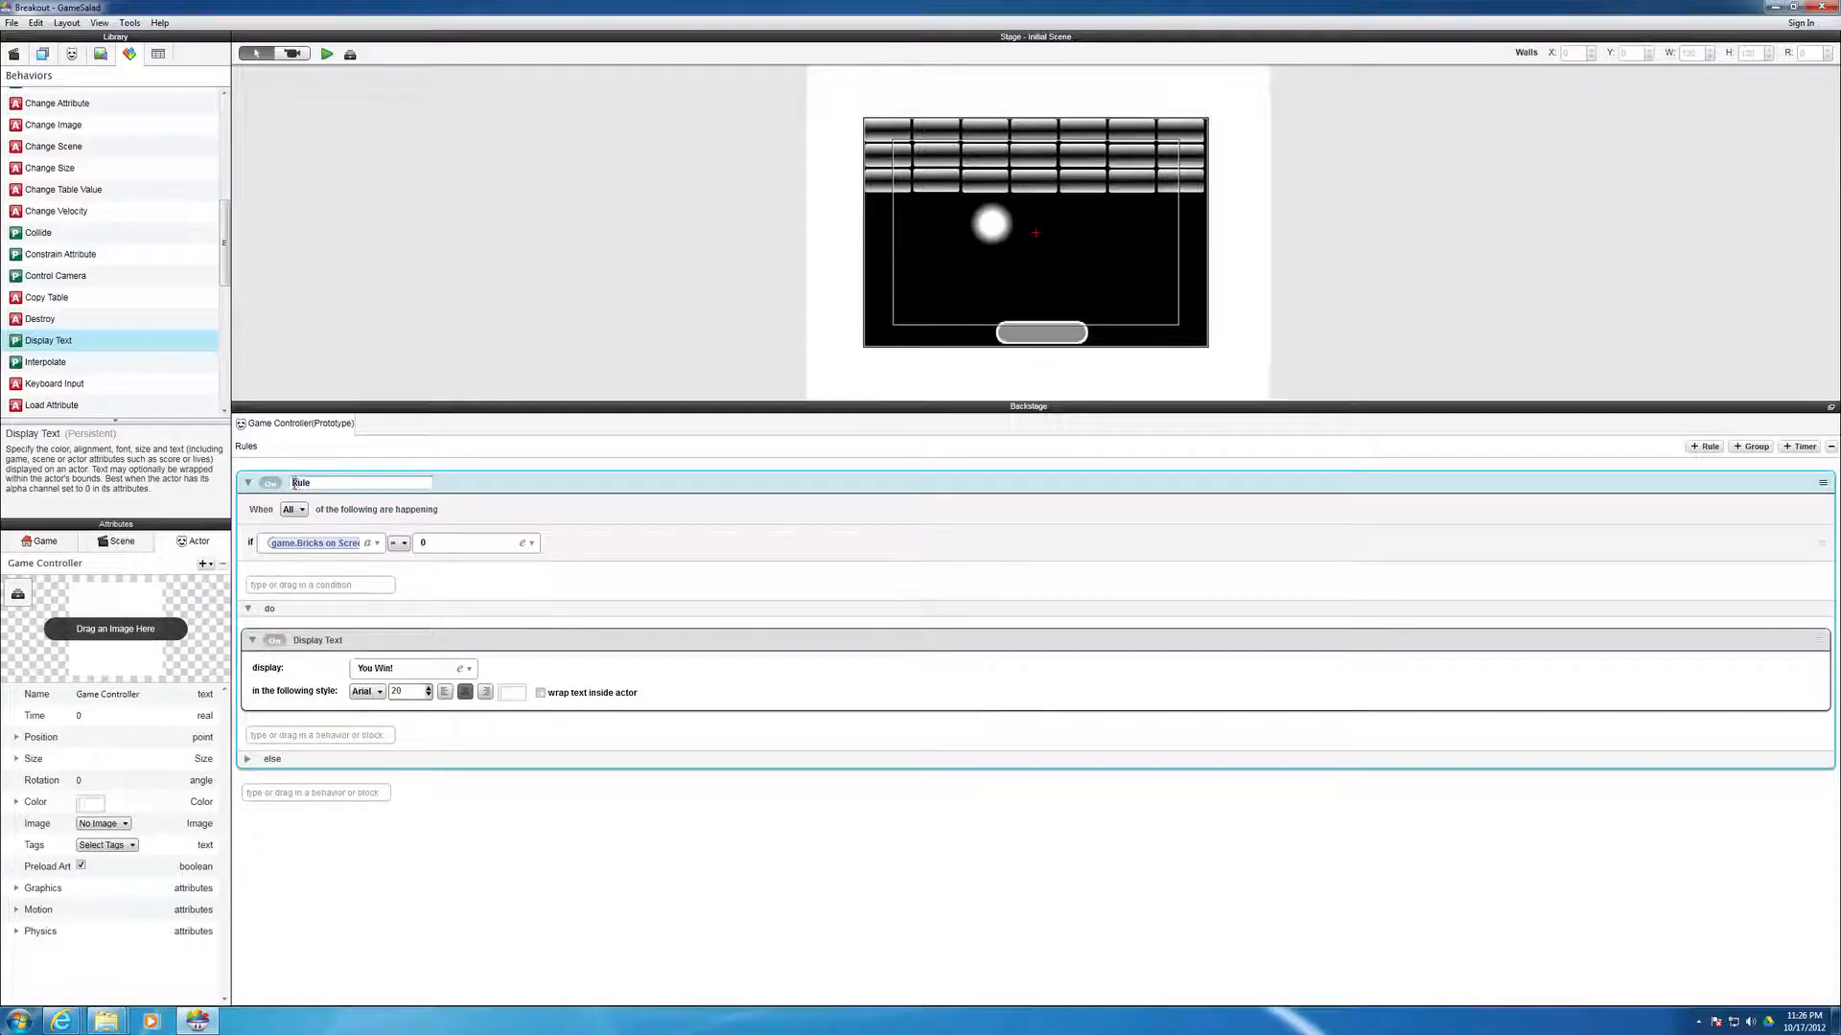
type("You Wi")
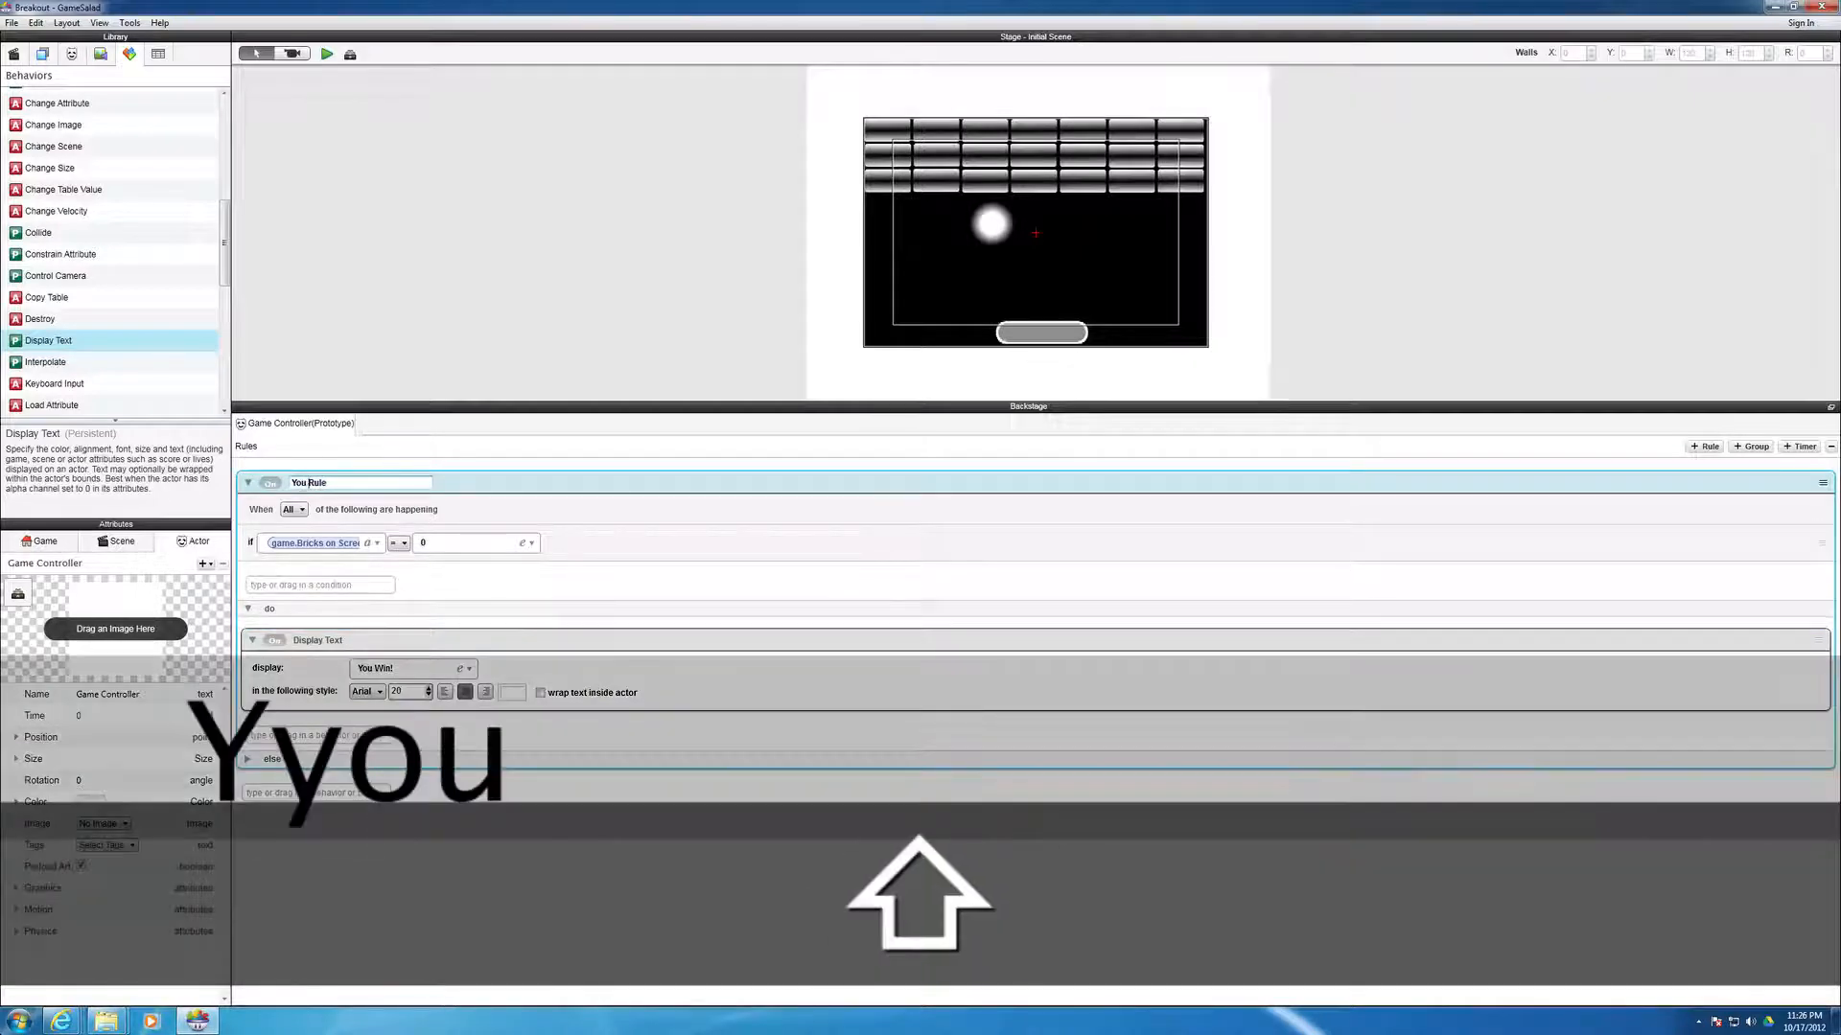
type("n")
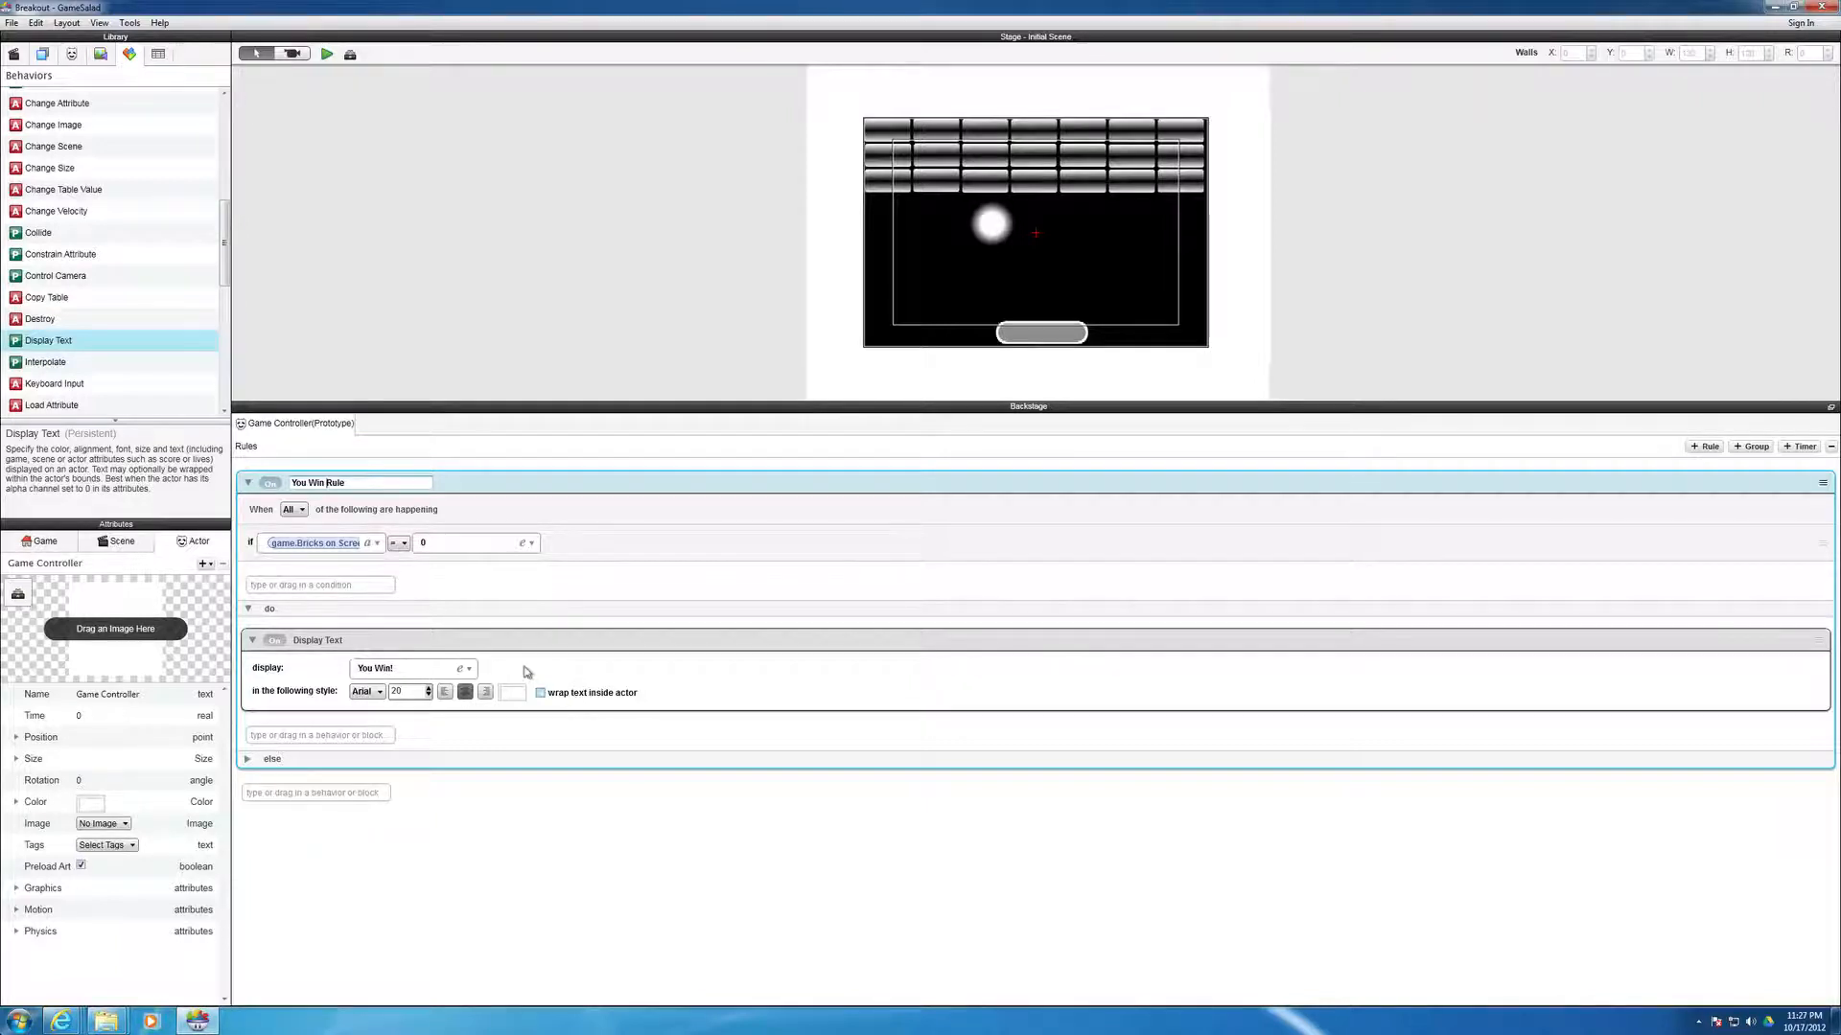
left_click(249, 483)
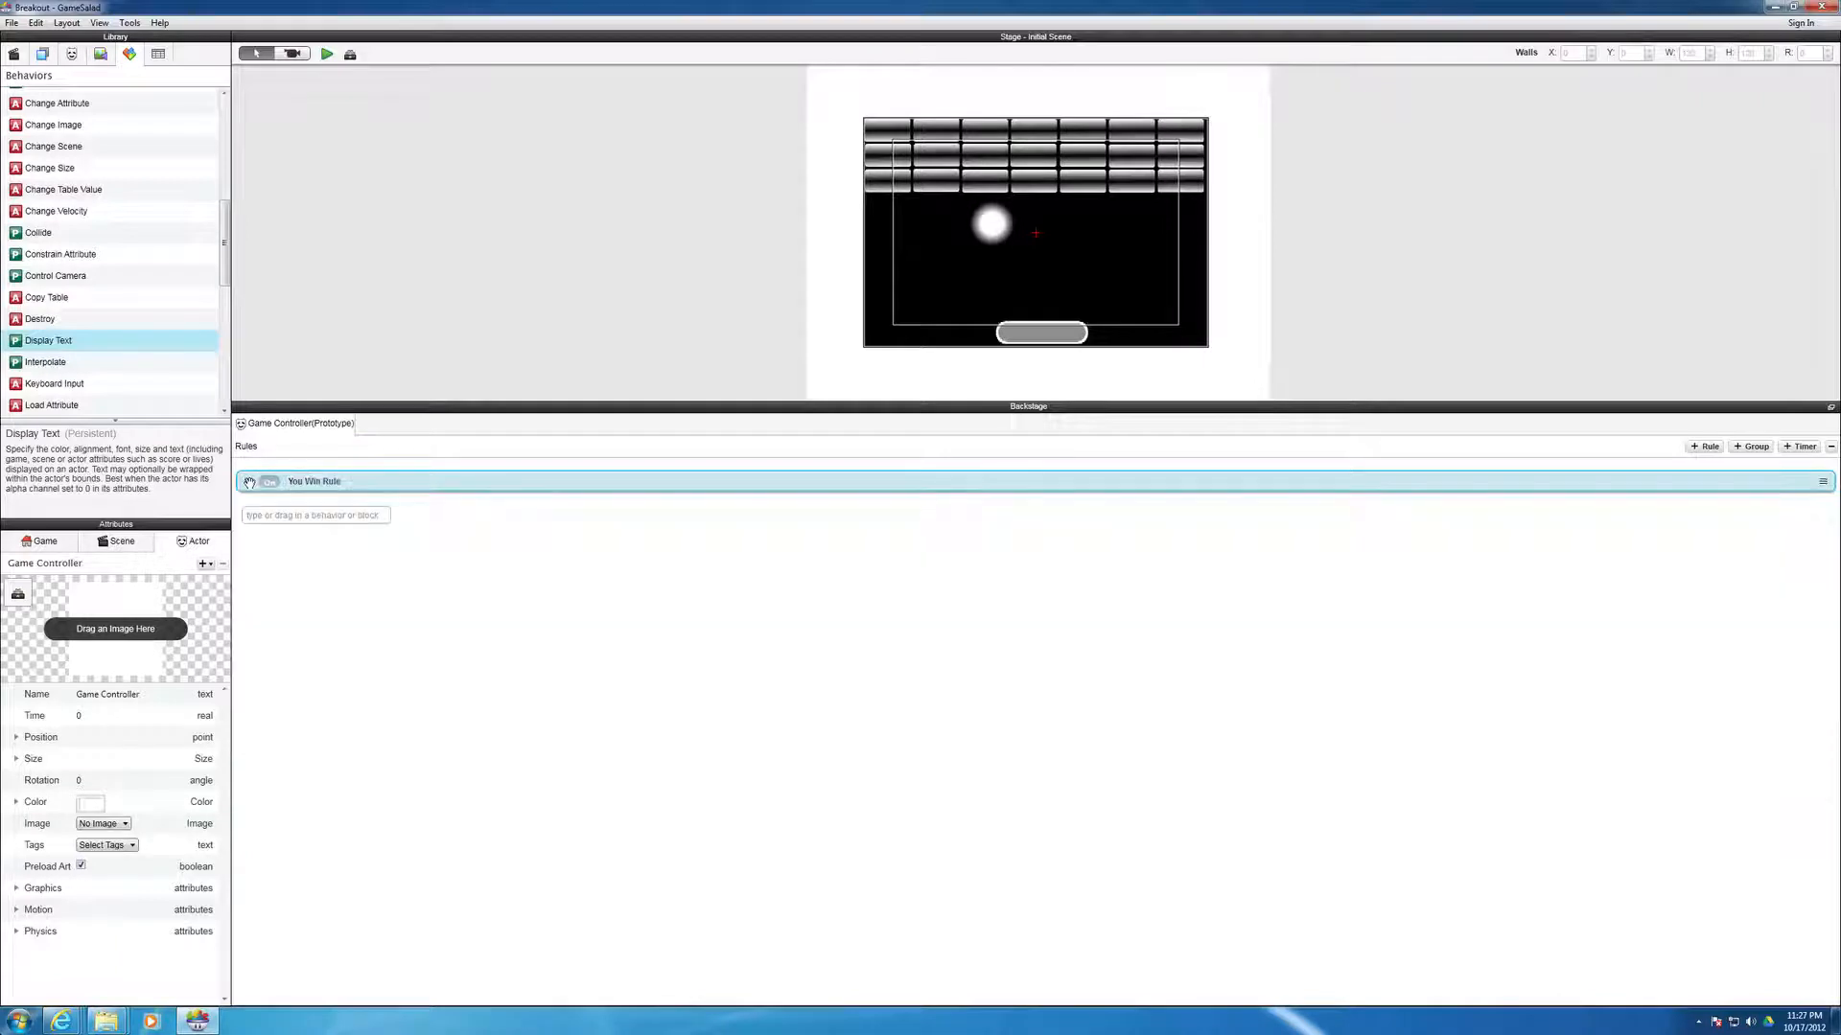
left_click(247, 483)
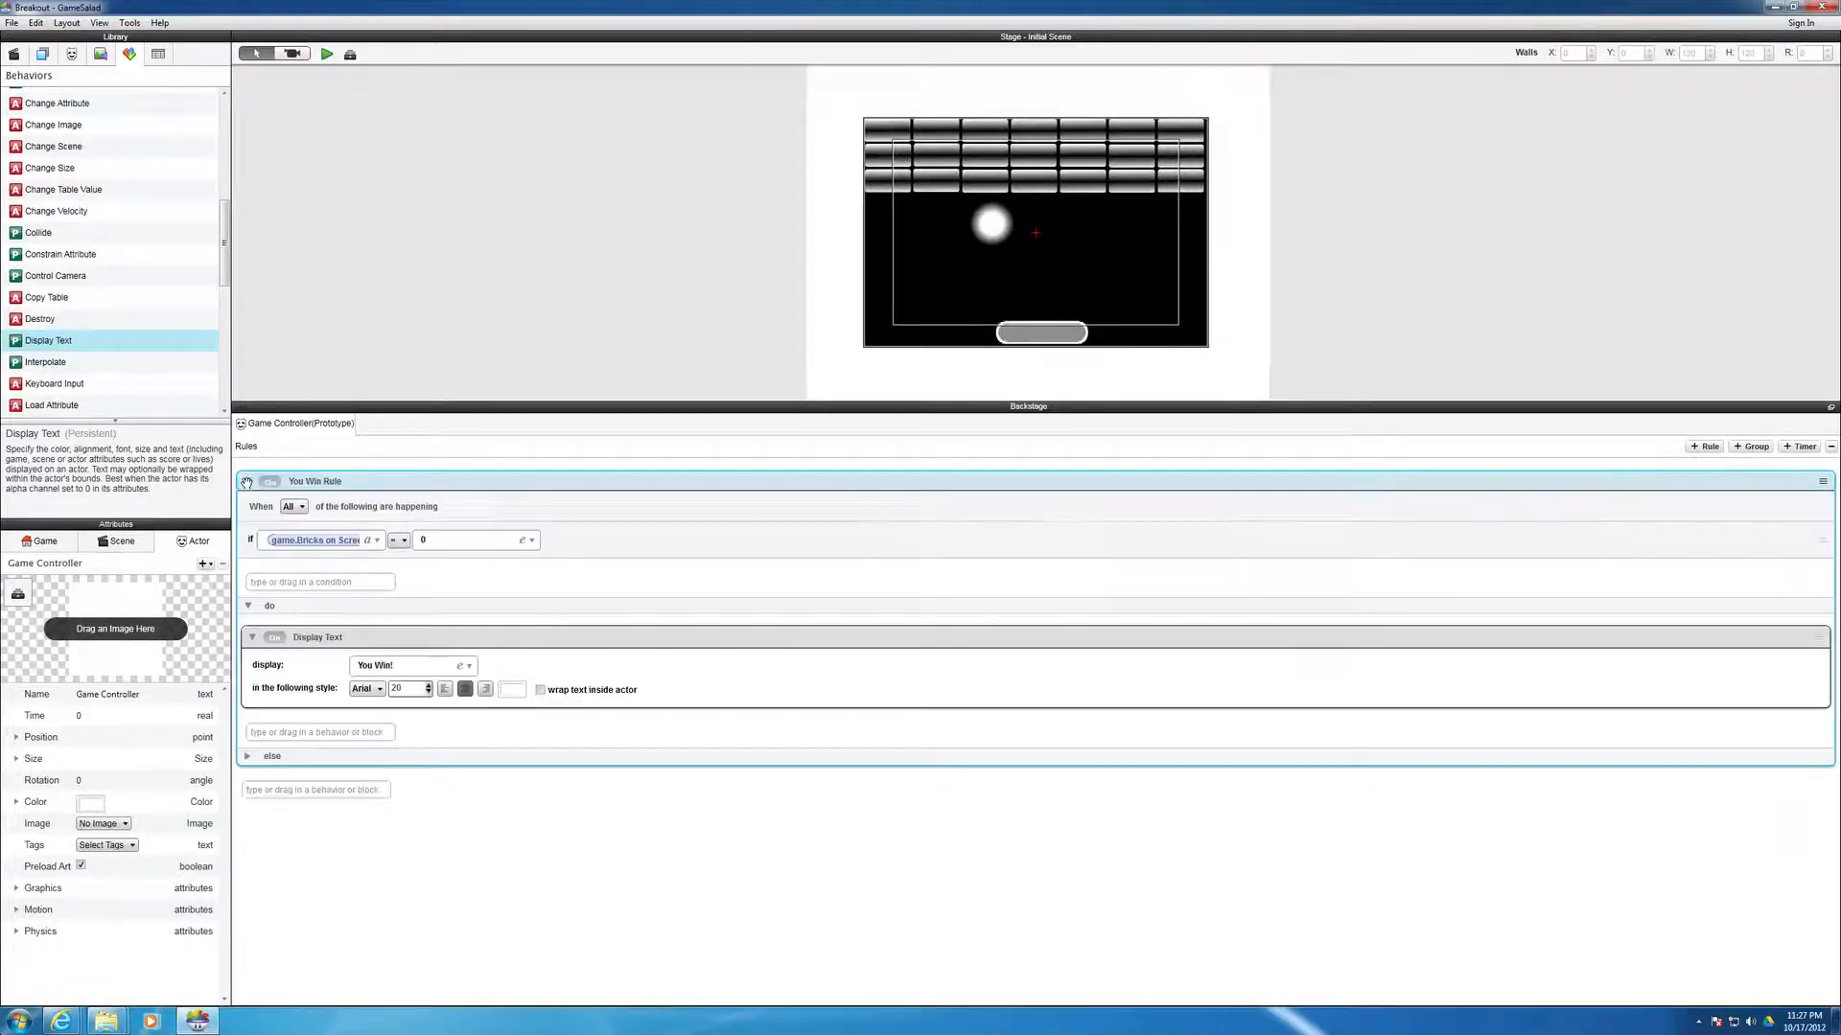
left_click(248, 483)
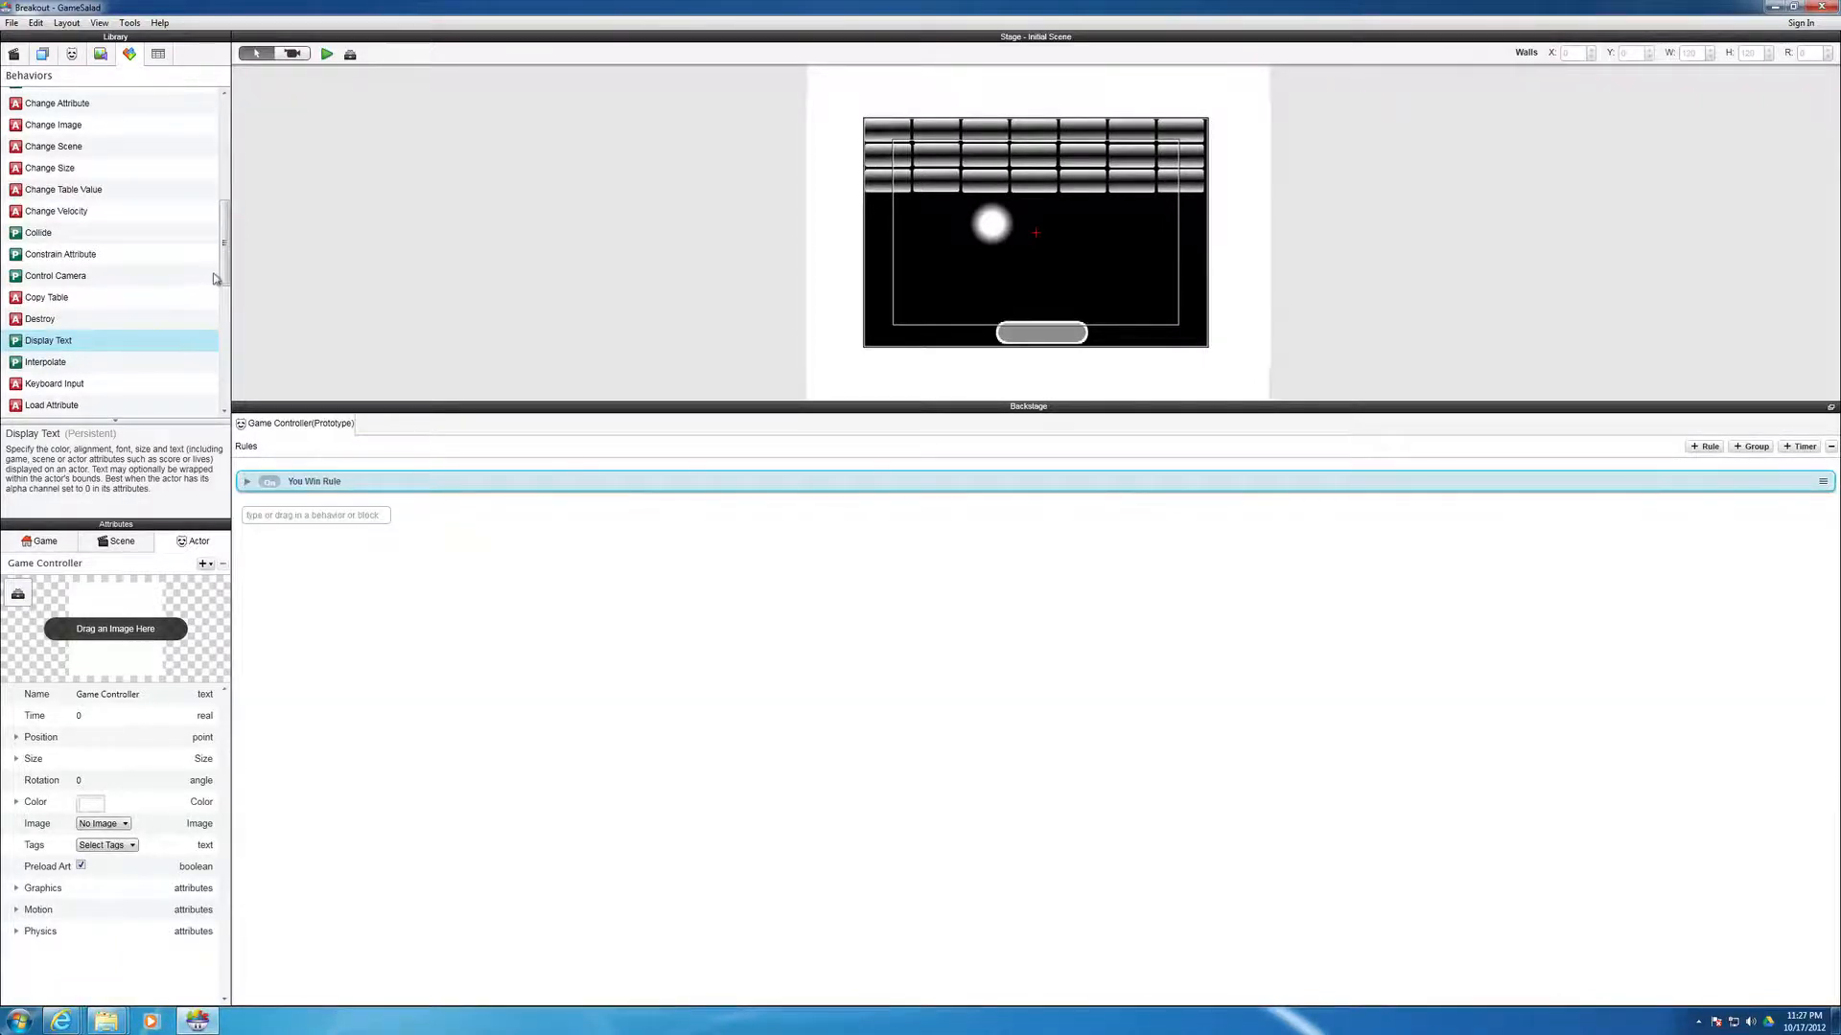
- Add a second rule with an Attribute condition below the You Win Rule
scroll(225, 226, "up", 2)
scroll(225, 226, "up", 5)
left_click(29, 206)
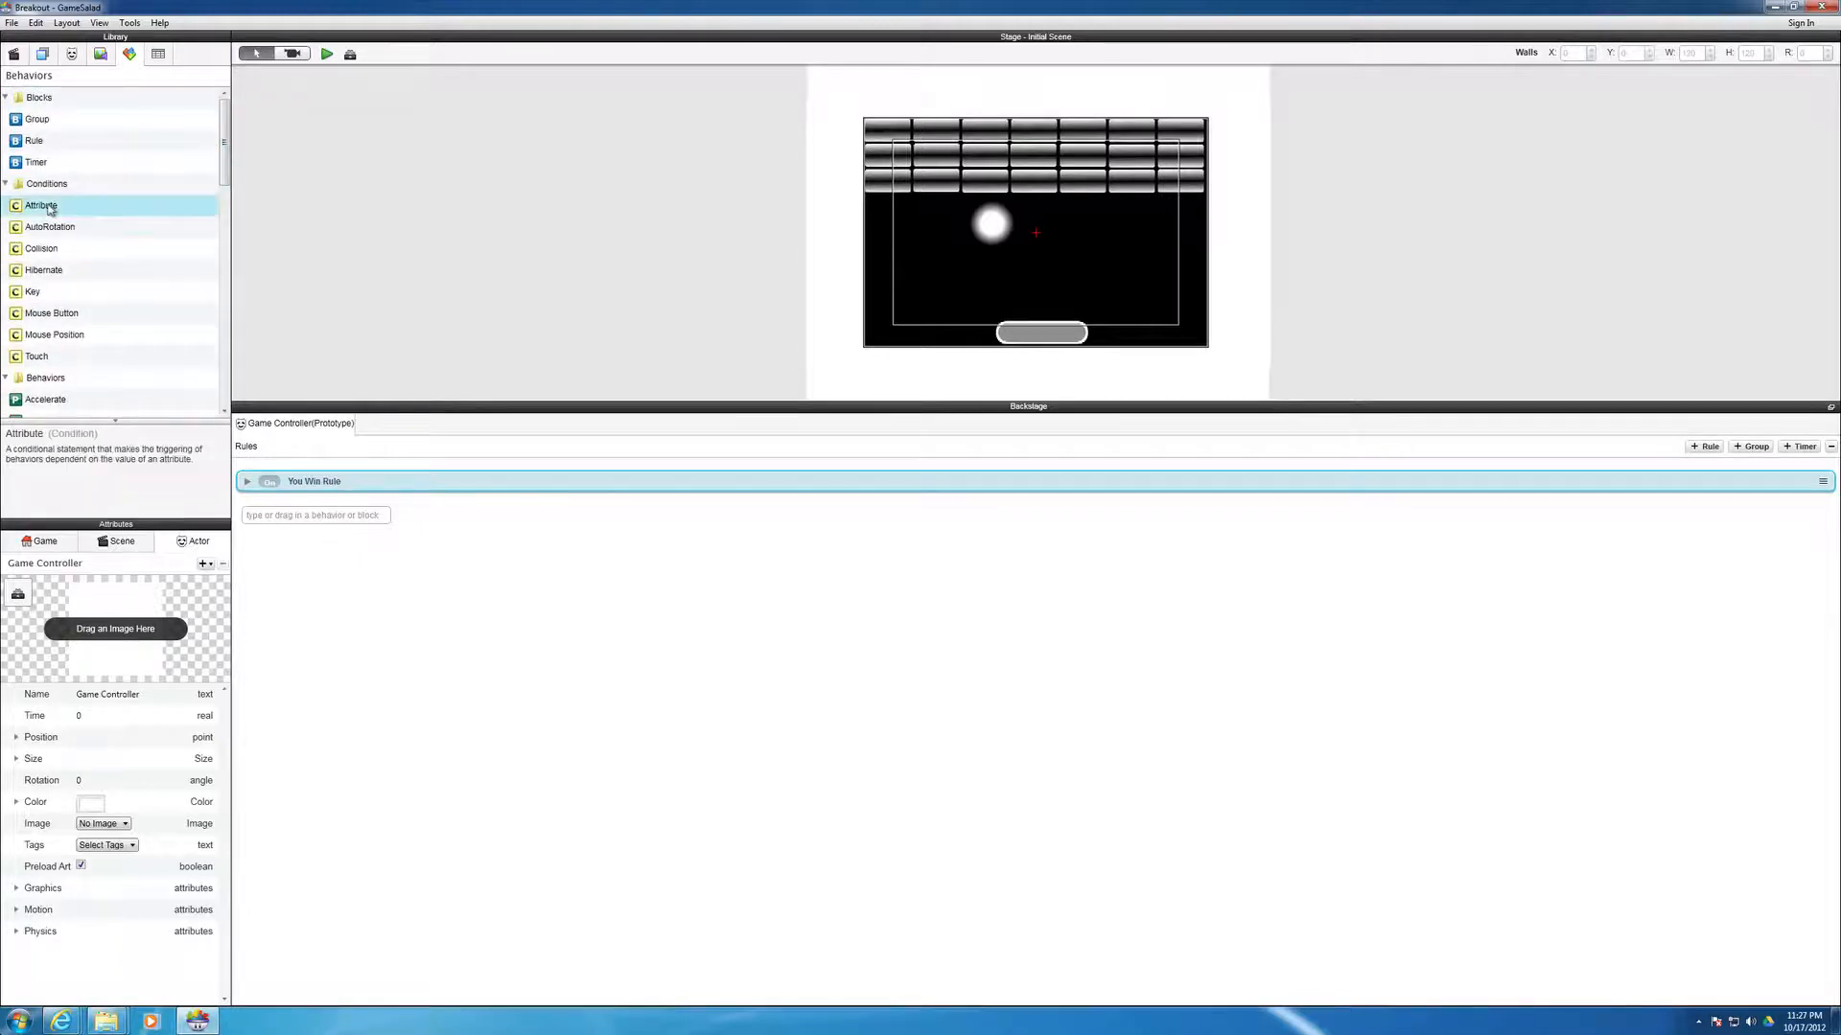
left_click_drag(16, 215, 369, 529)
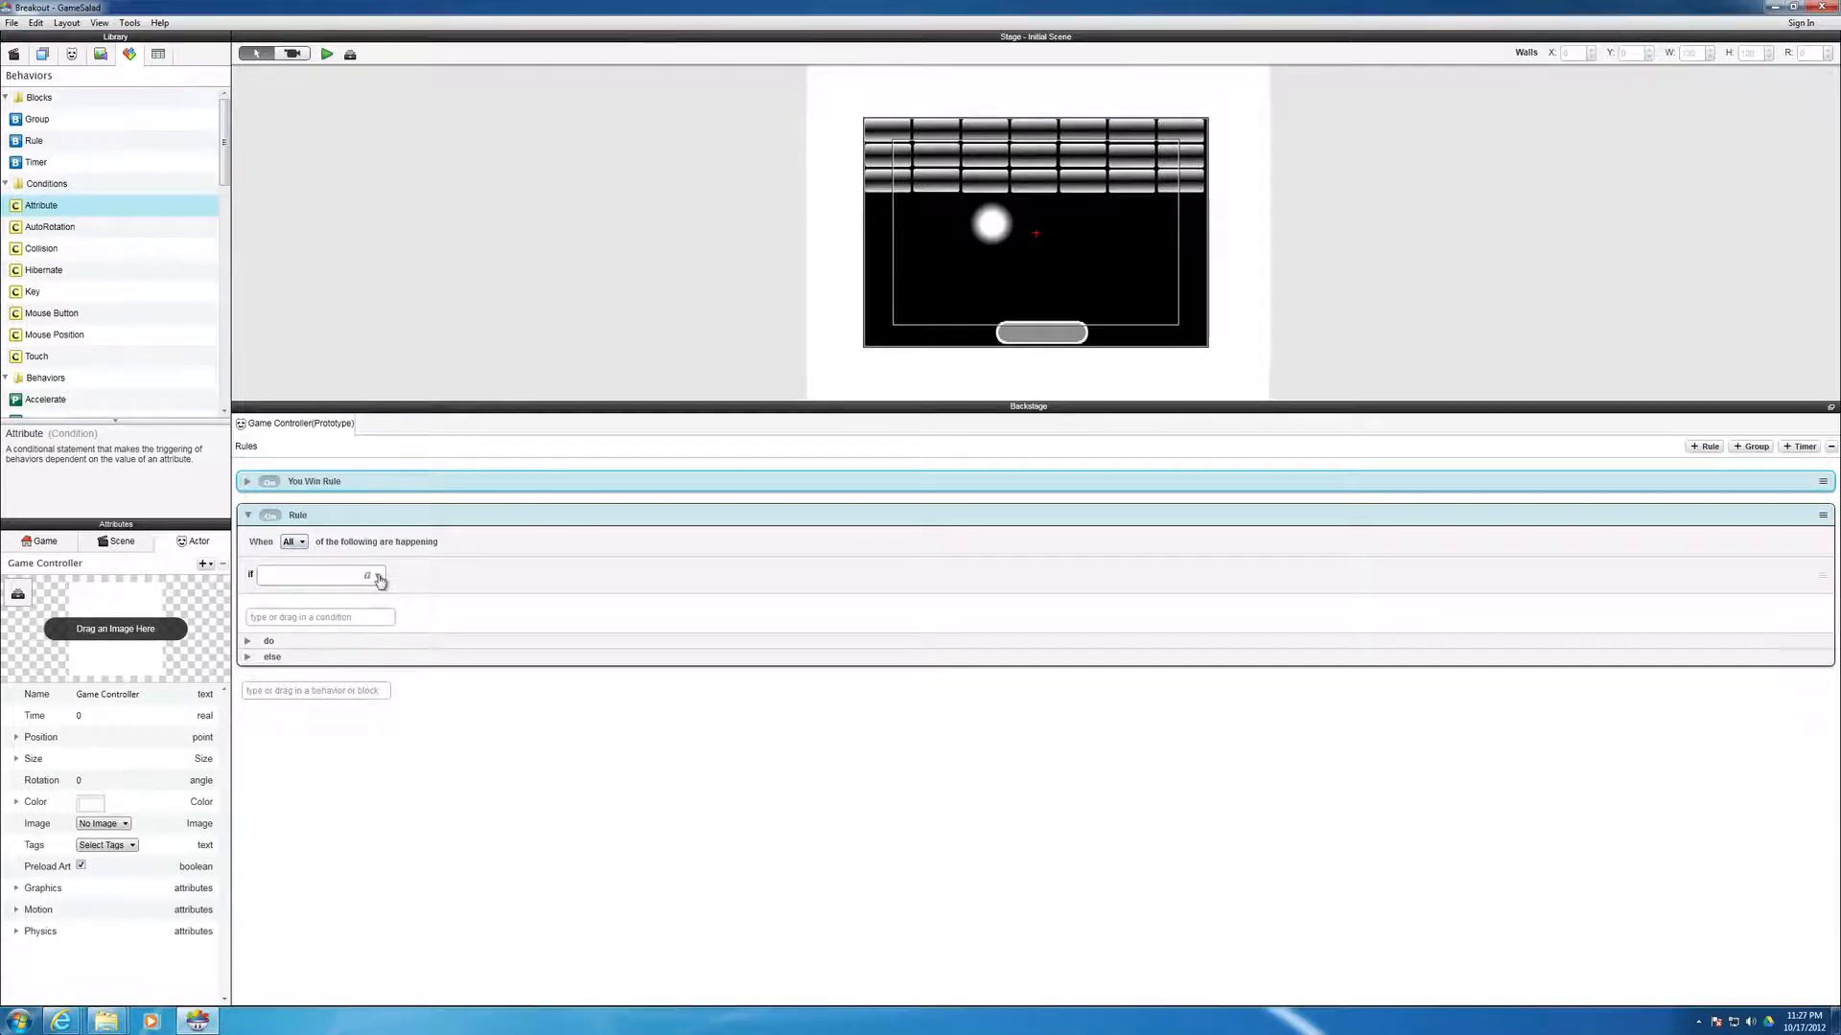
- Choose the game attribute Ball on Screen? for the new rule's condition
left_click(45, 542)
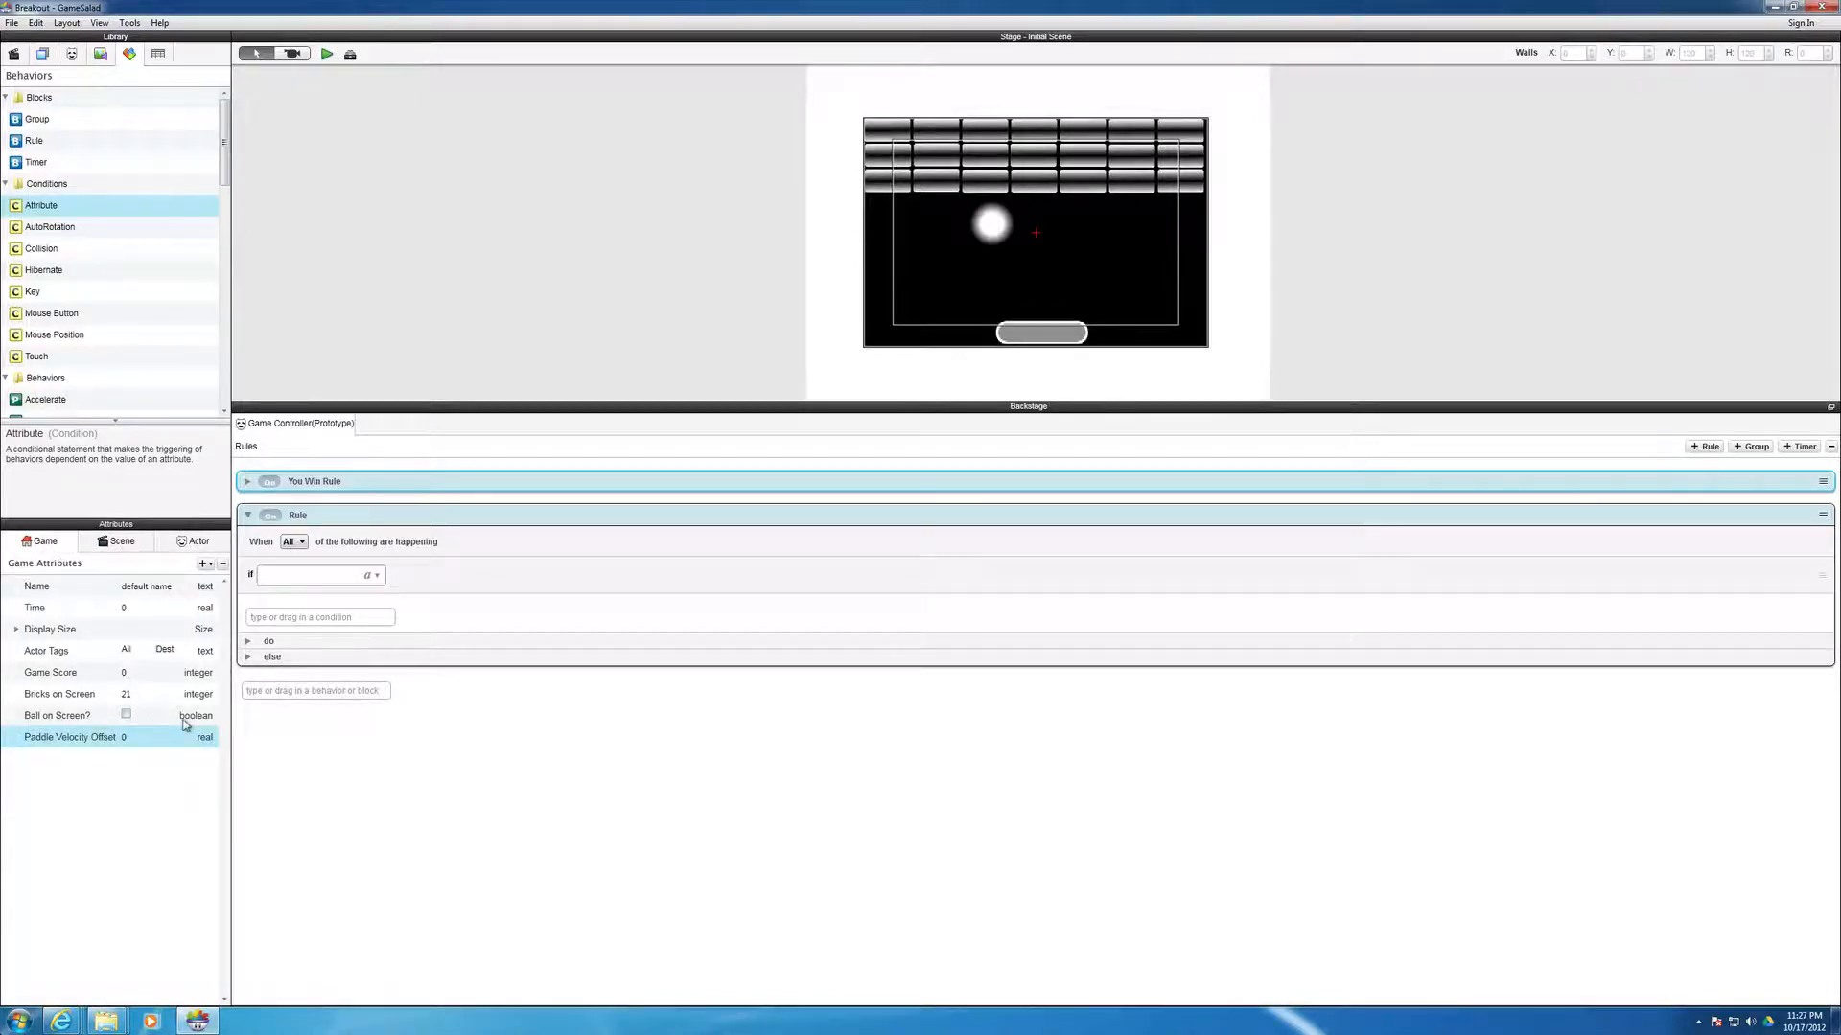
left_click(177, 546)
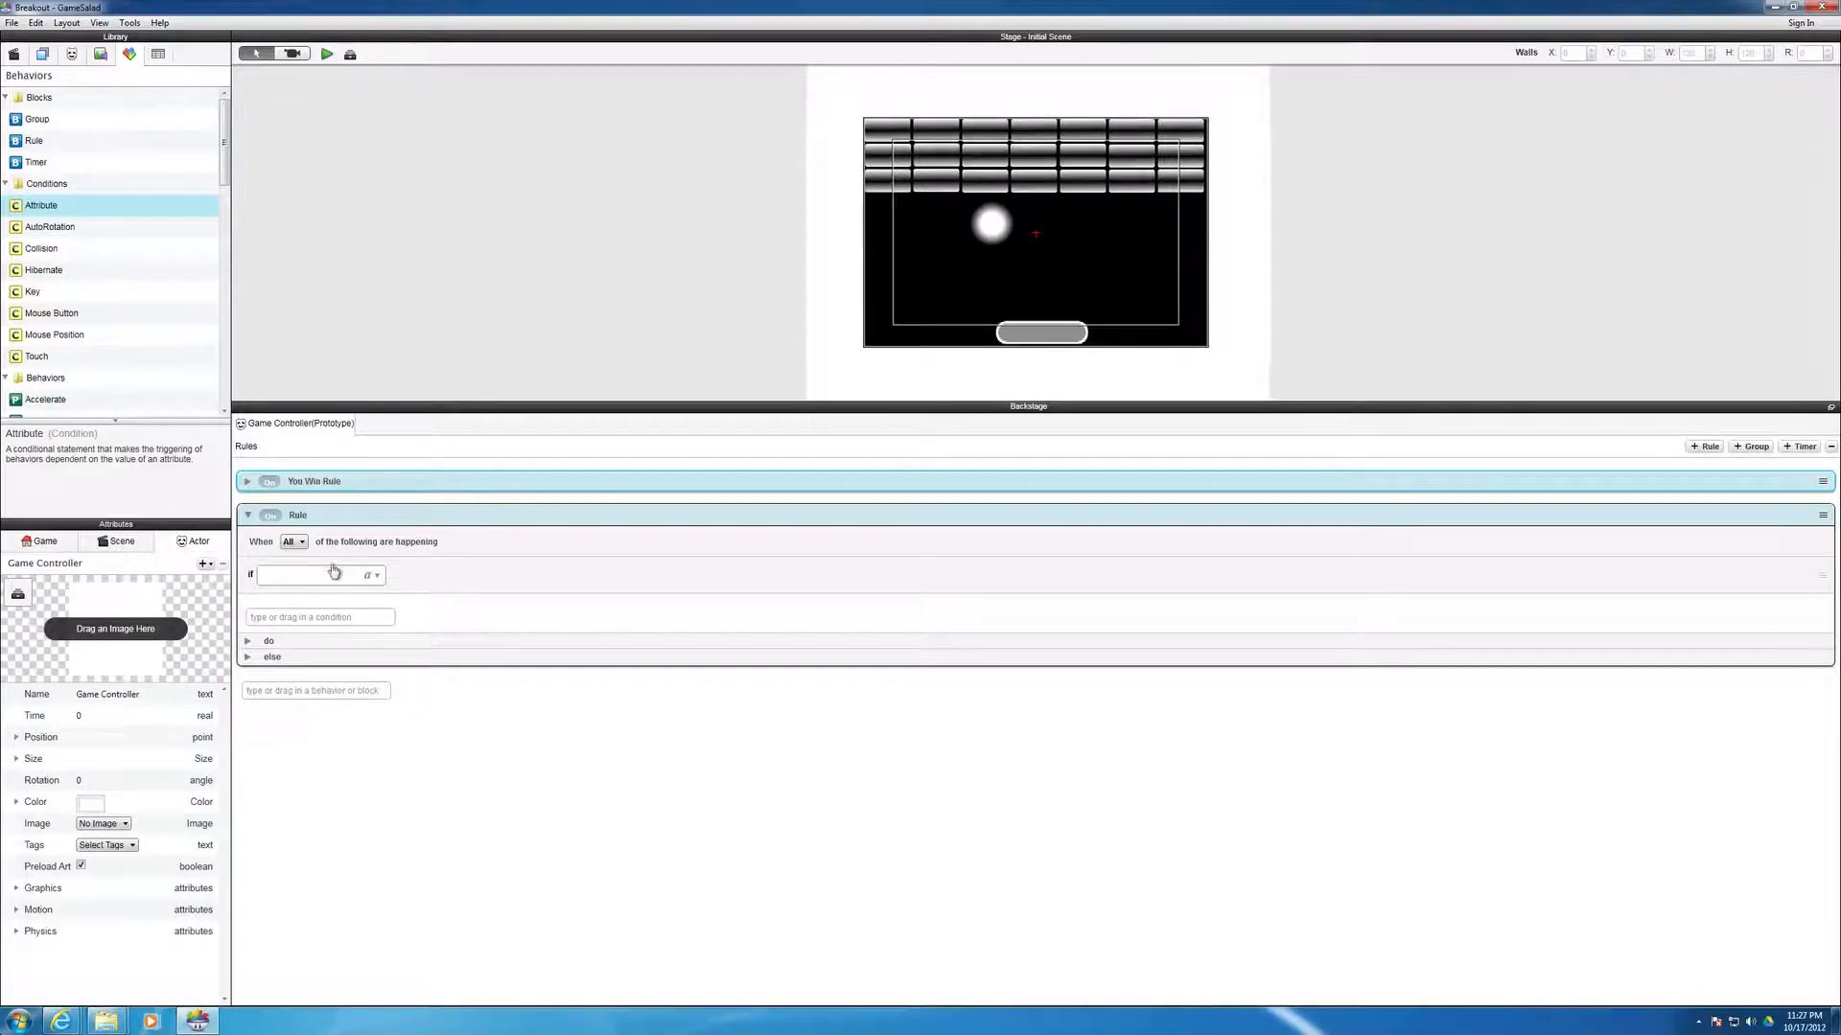
left_click(373, 578)
left_click(386, 609)
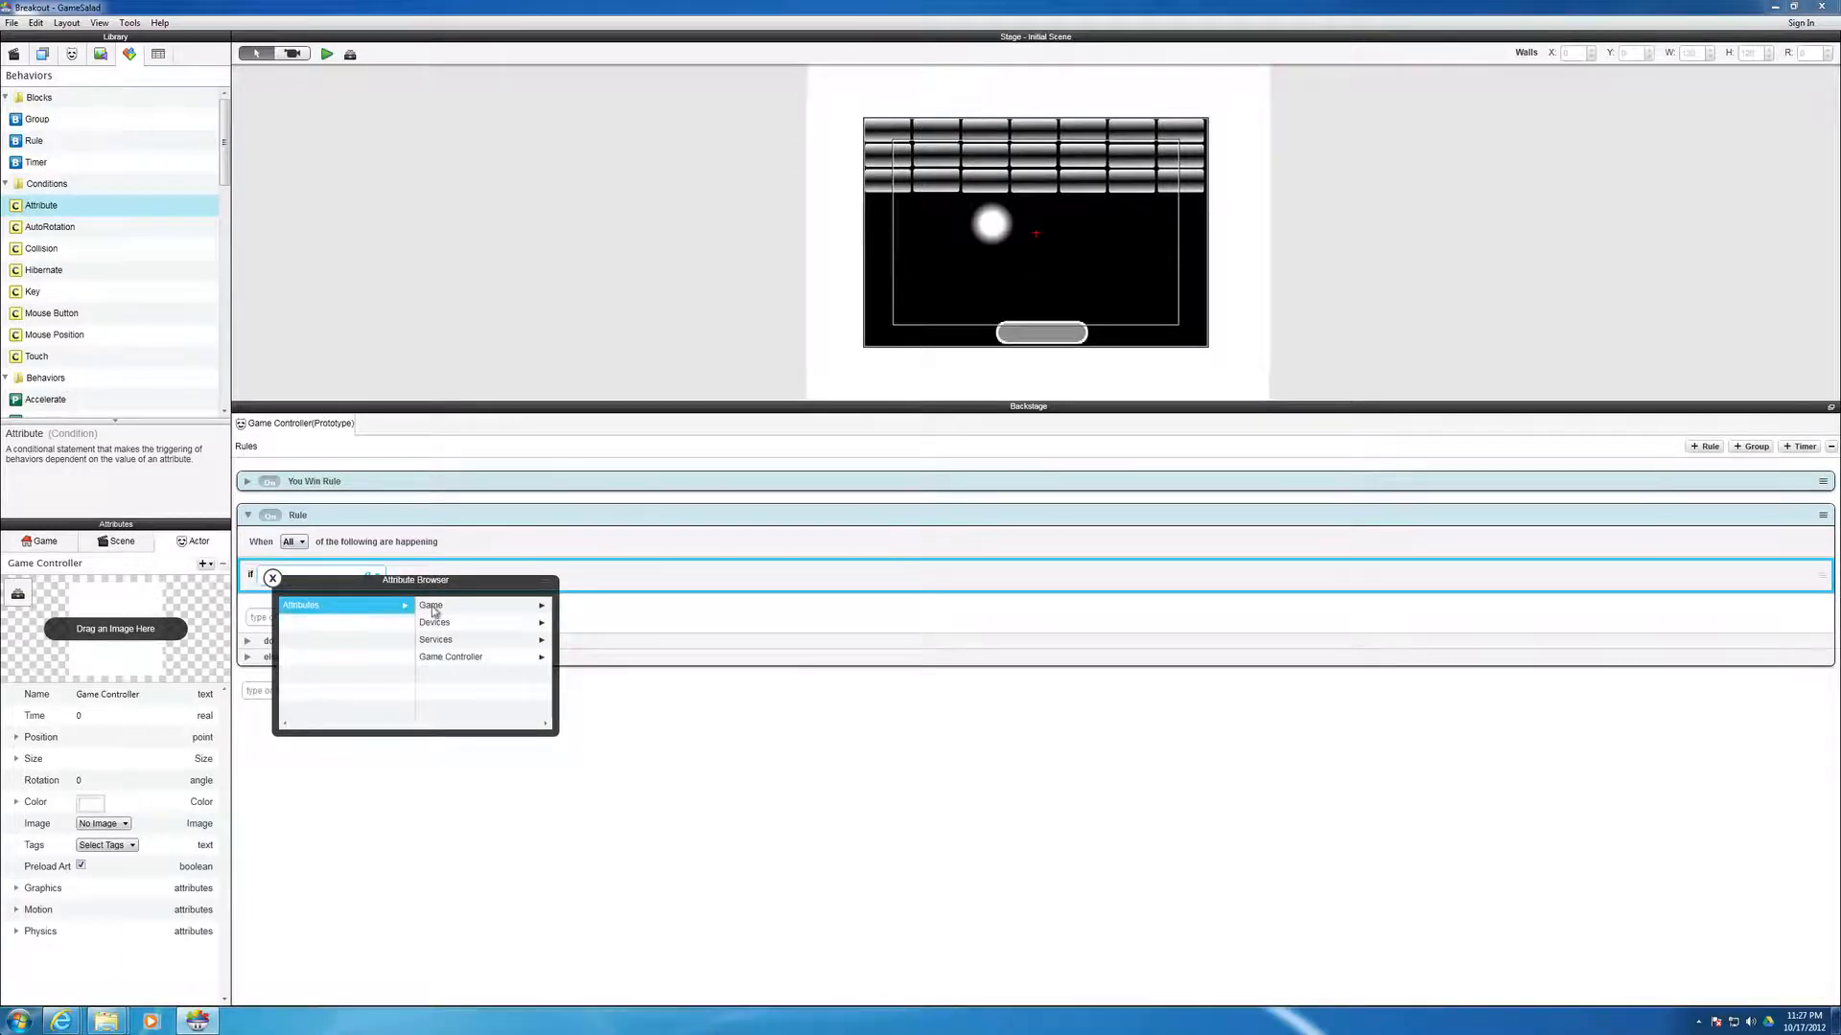
left_click(431, 607)
left_click(453, 692)
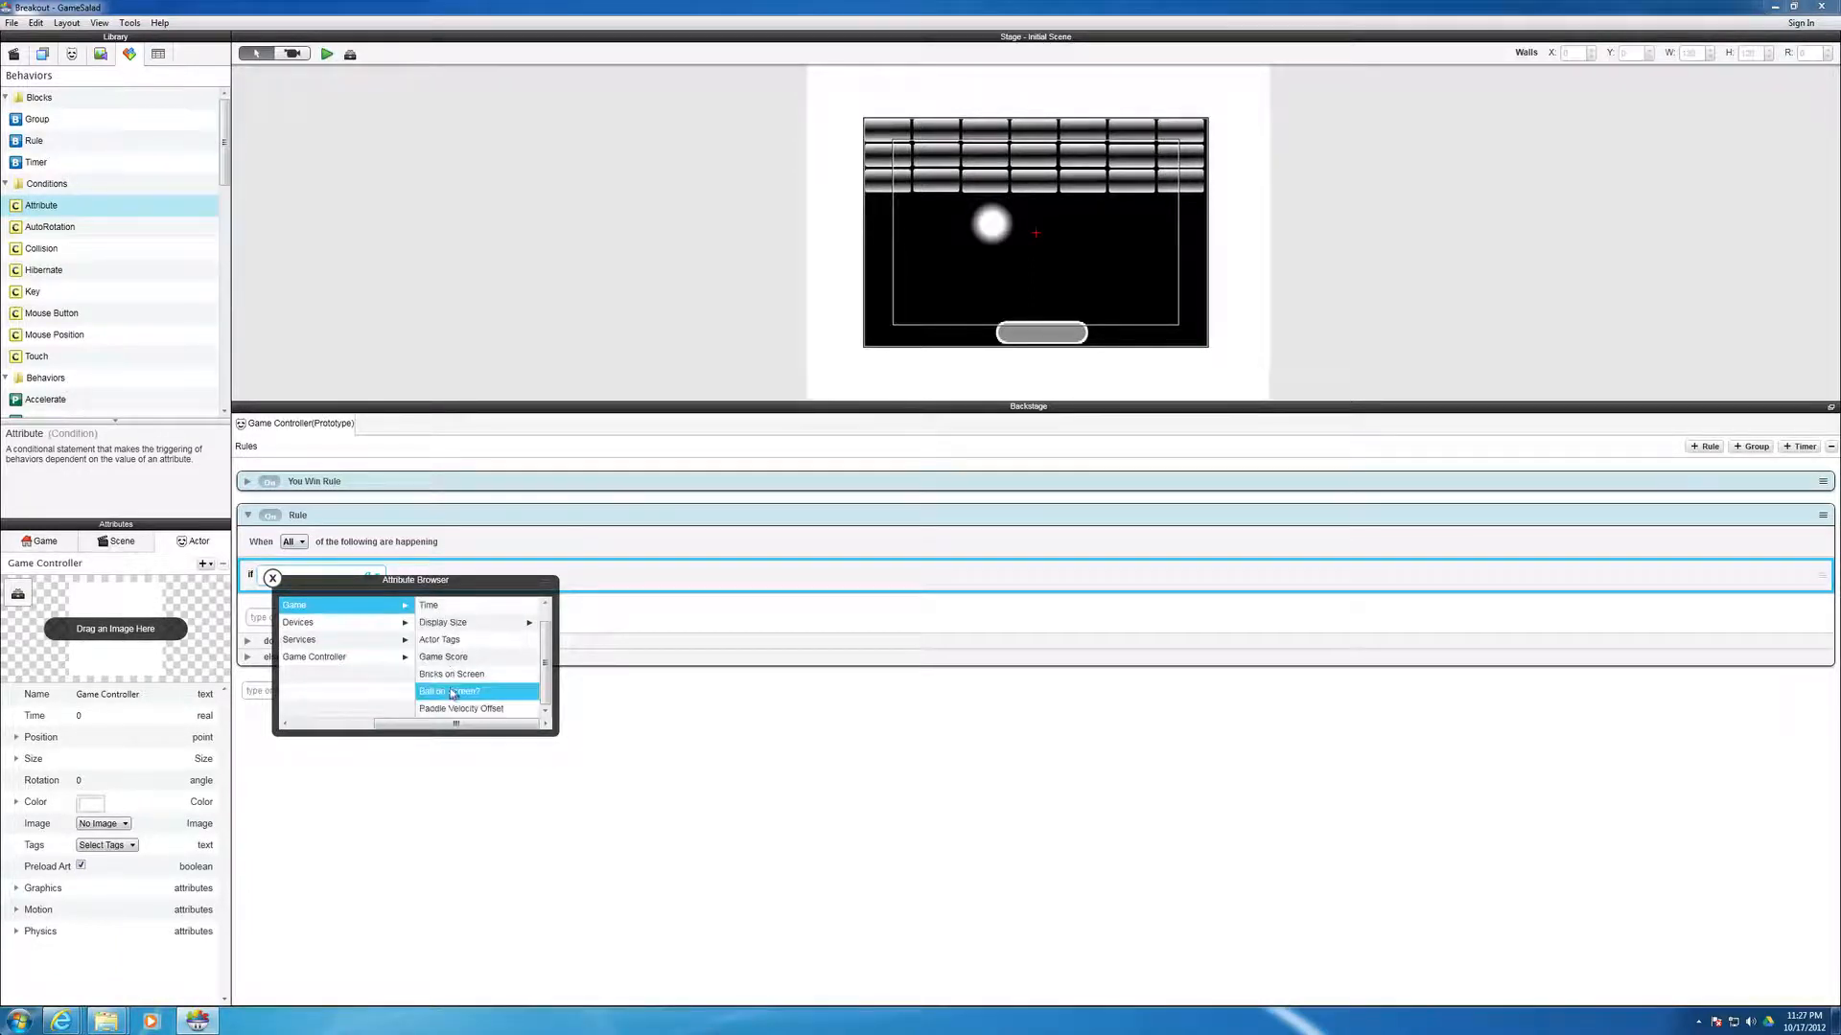
left_click(453, 692)
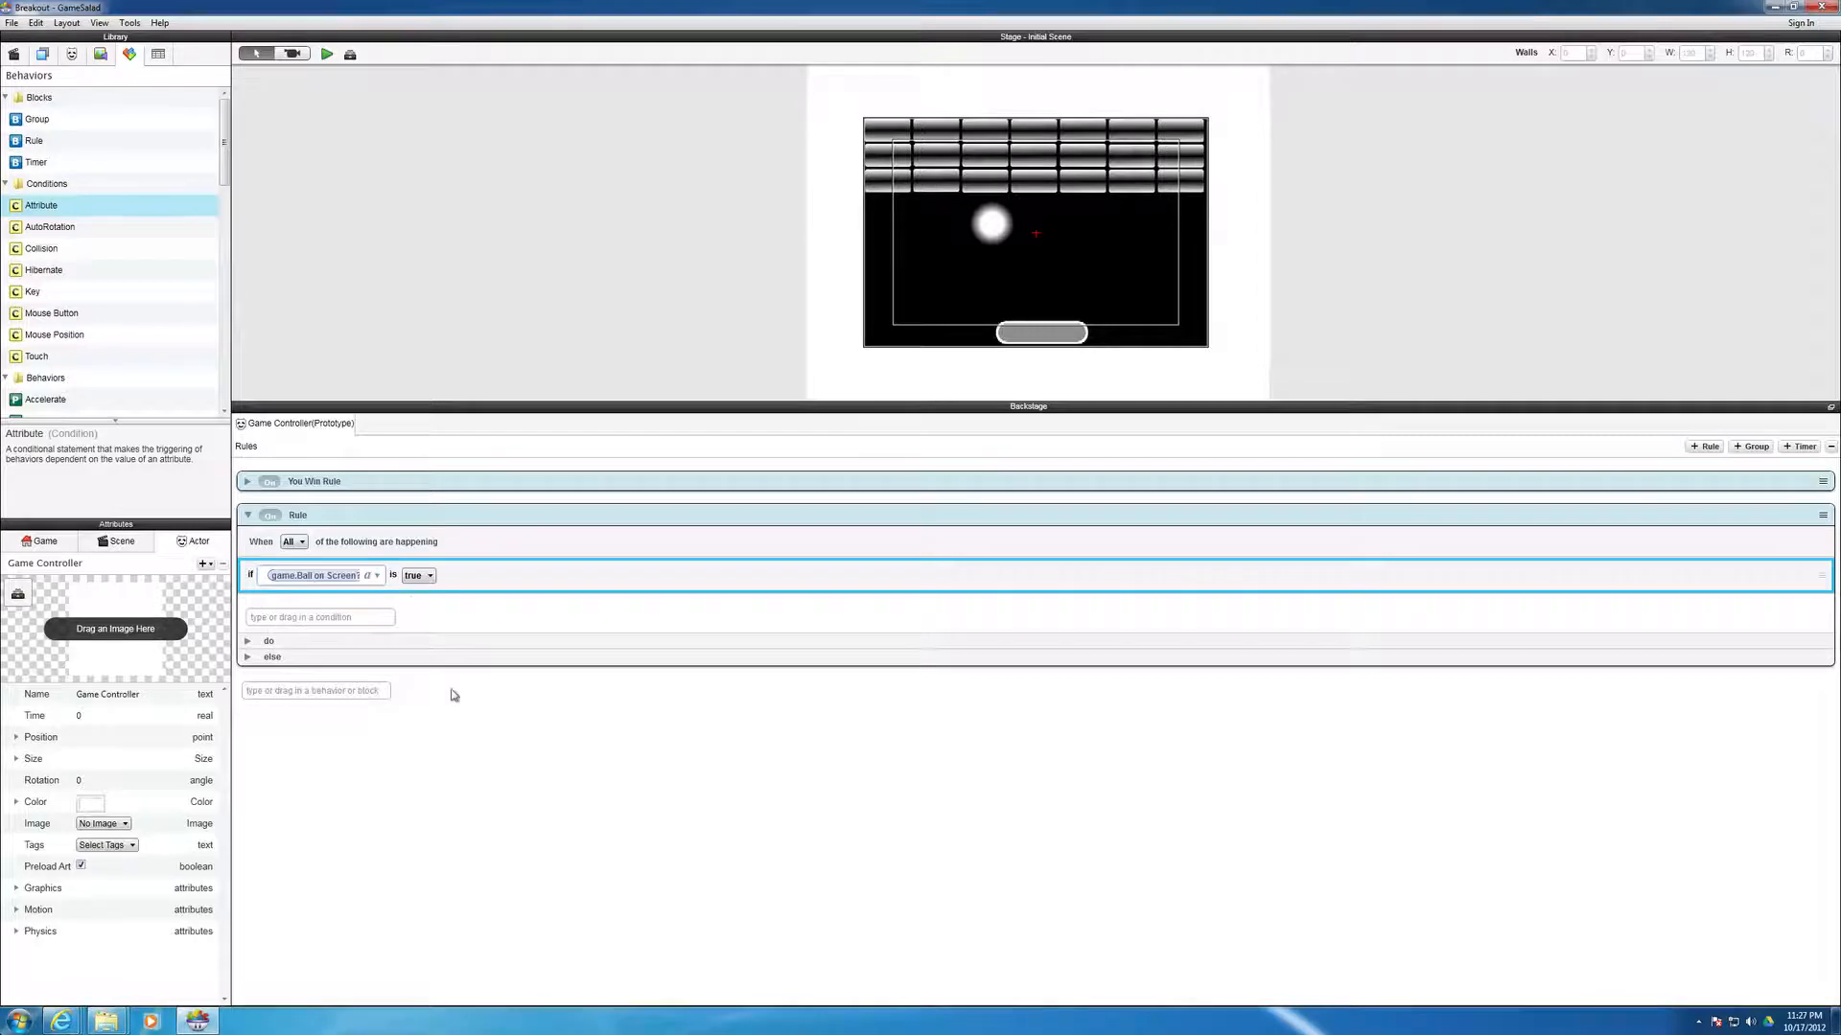
- Set the Ball on Screen? condition to false and add a Mouse Button condition with the mouse down to the same rule
left_click(423, 578)
left_click(420, 609)
left_click_drag(19, 320, 282, 615)
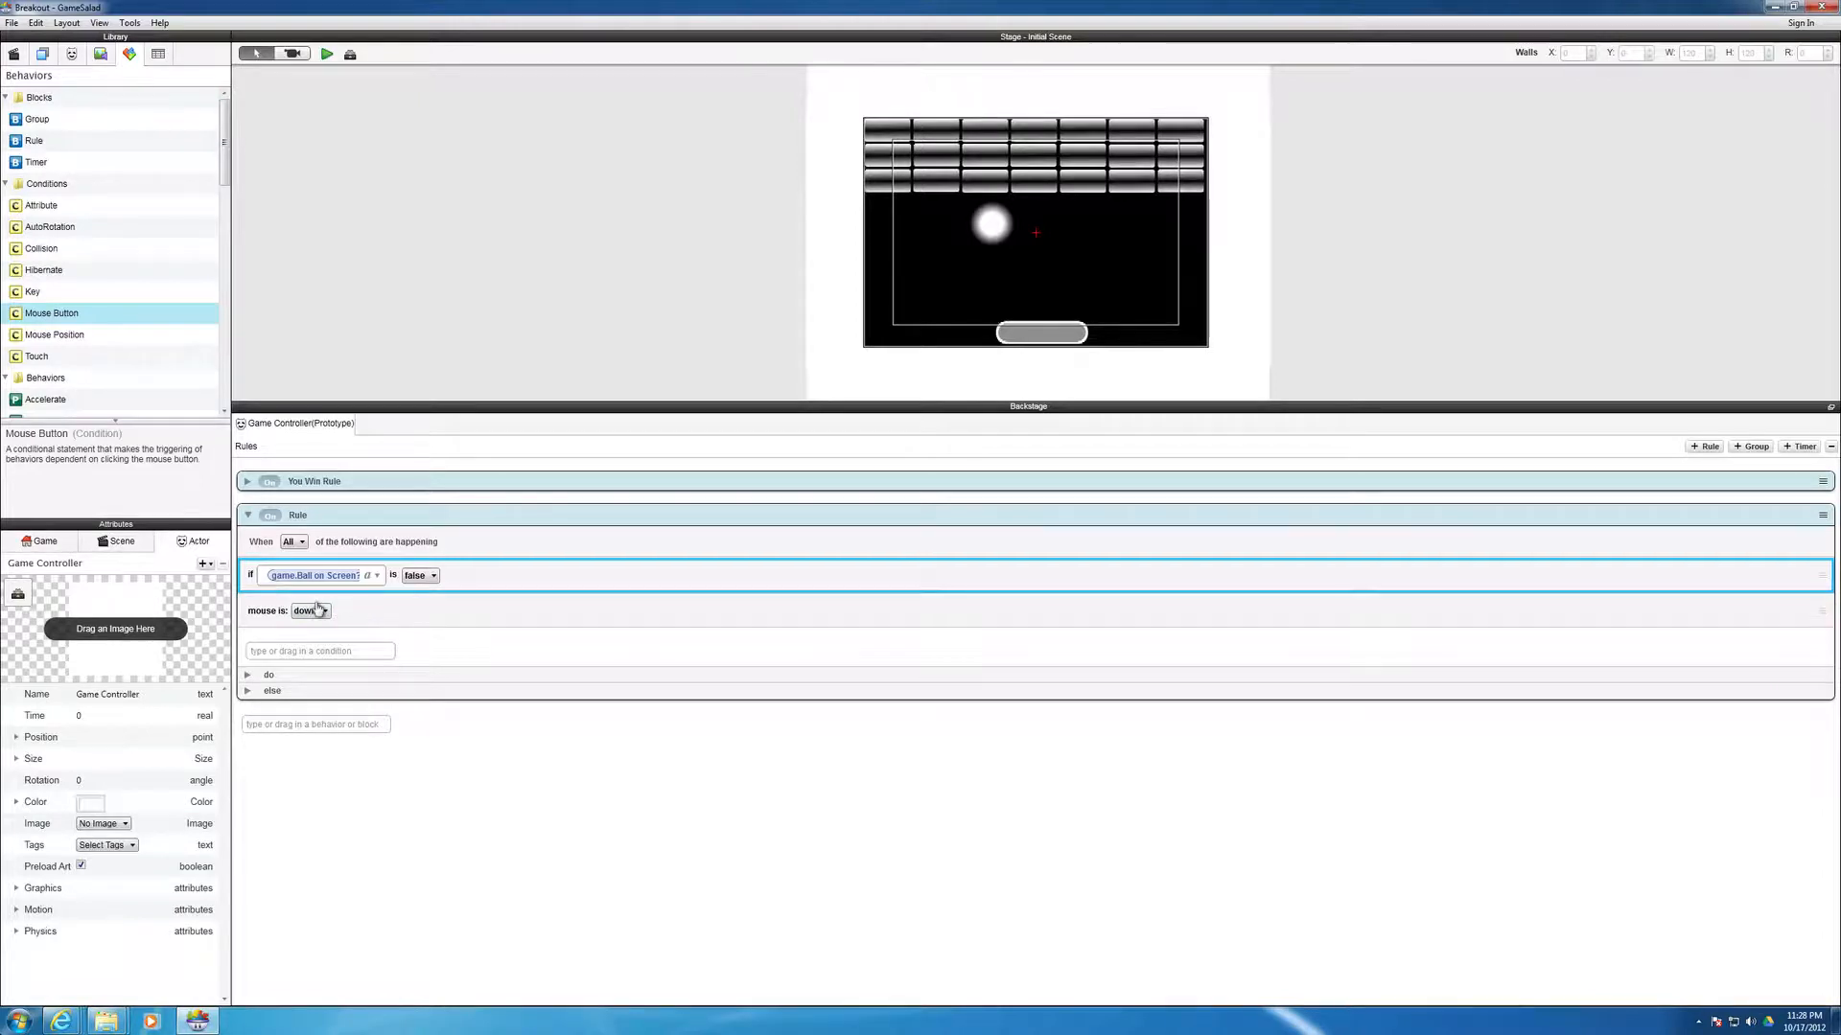
- Add a Spawn Actor behavior to the do section of the second rule and set it to spawn the ball actor
left_click(249, 675)
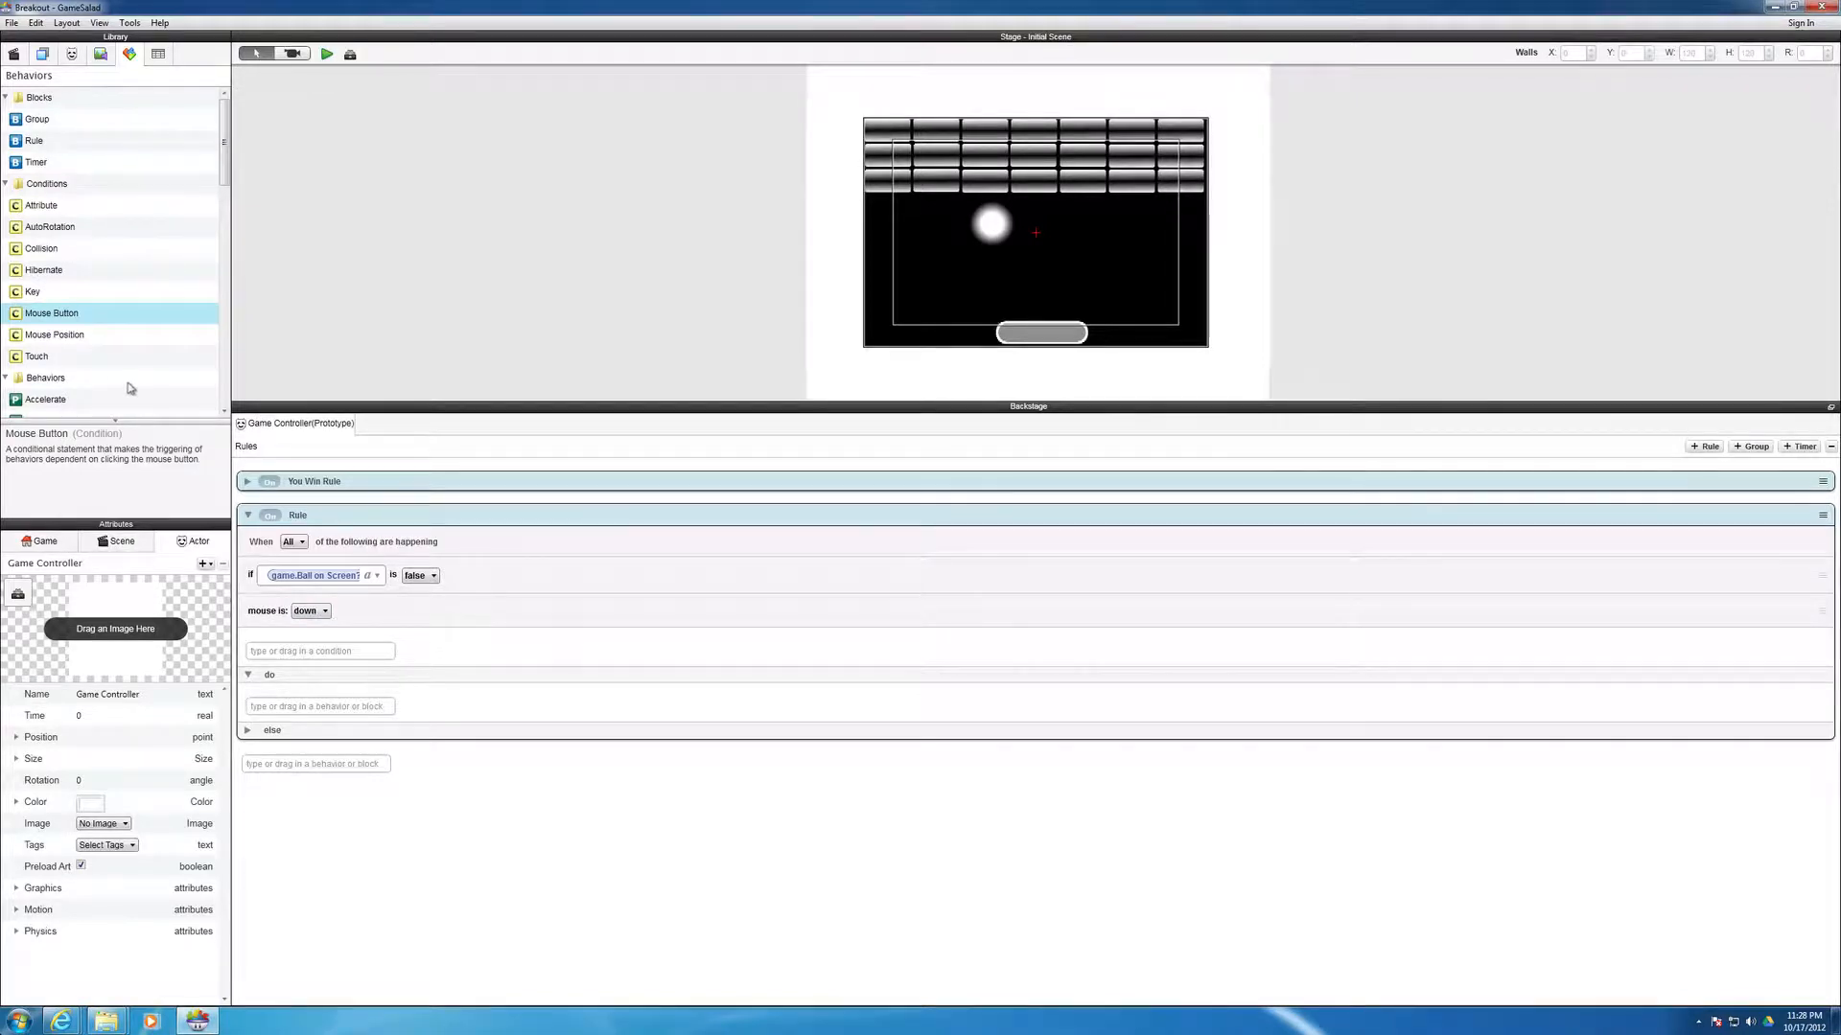
scroll(100, 384, "down", 3)
scroll(100, 383, "down", 11)
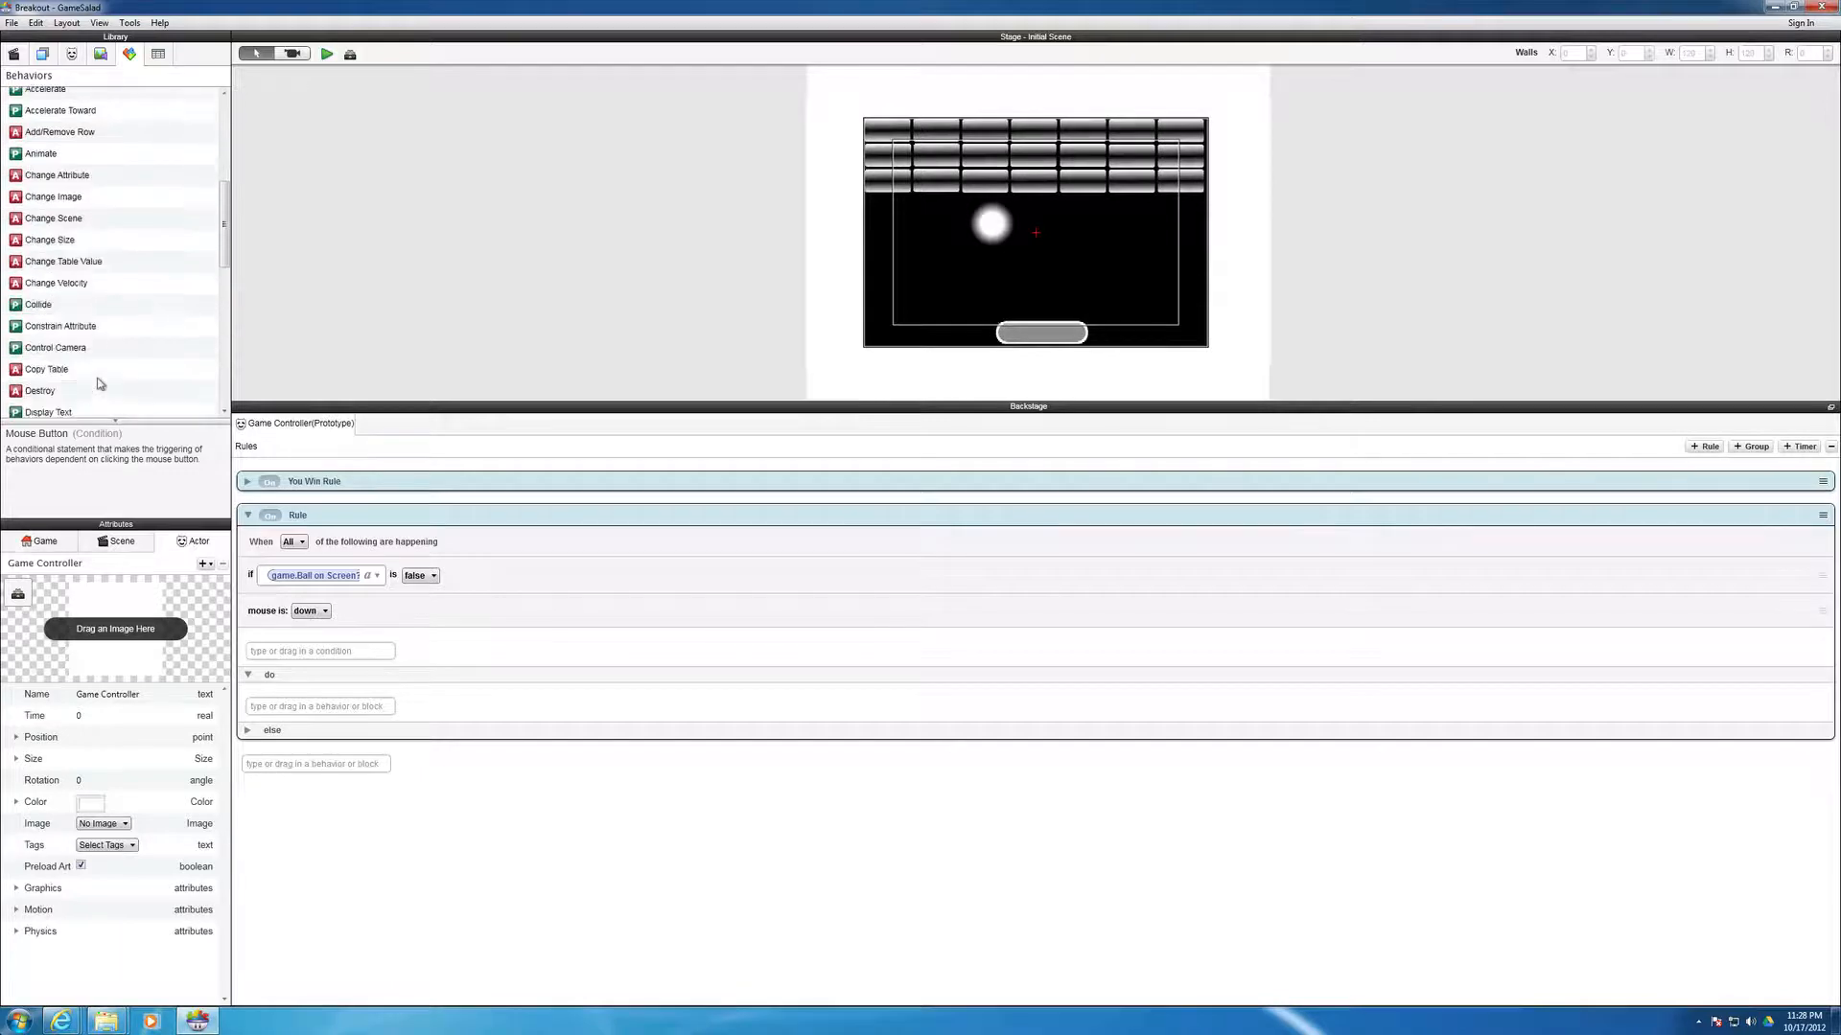
scroll(99, 383, "down", 8)
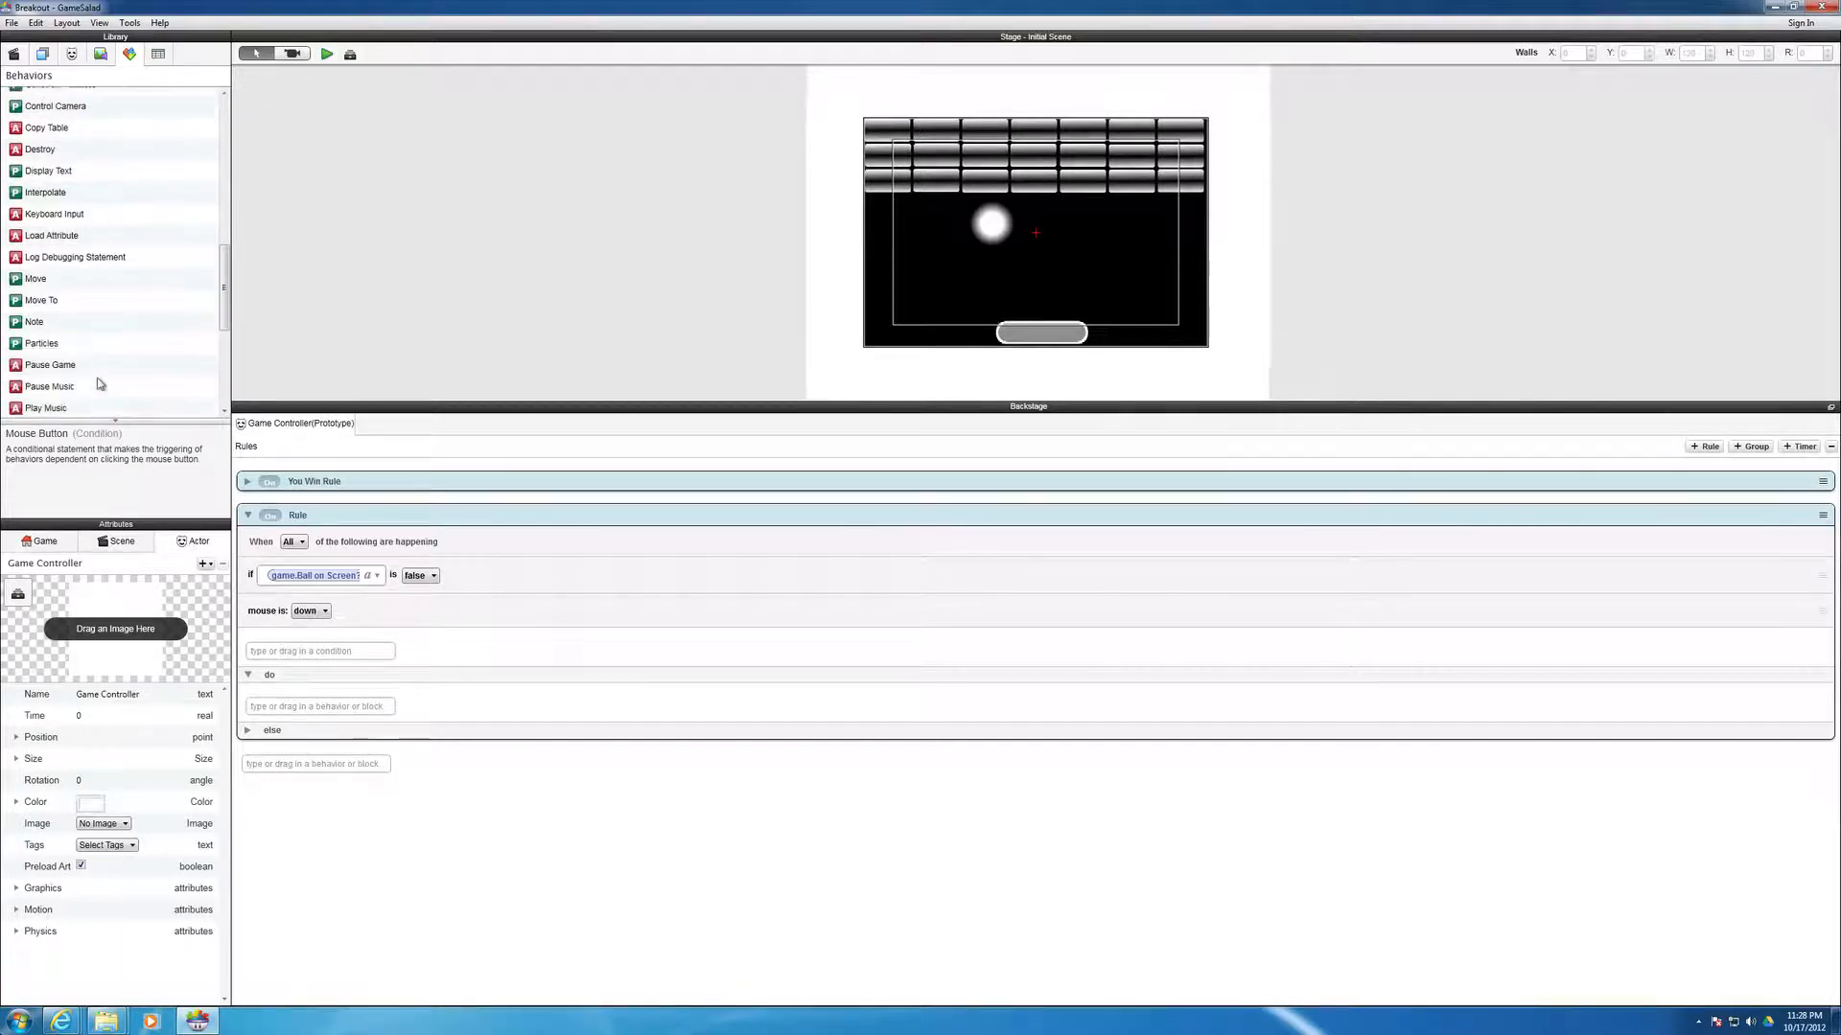
scroll(100, 383, "down", 3)
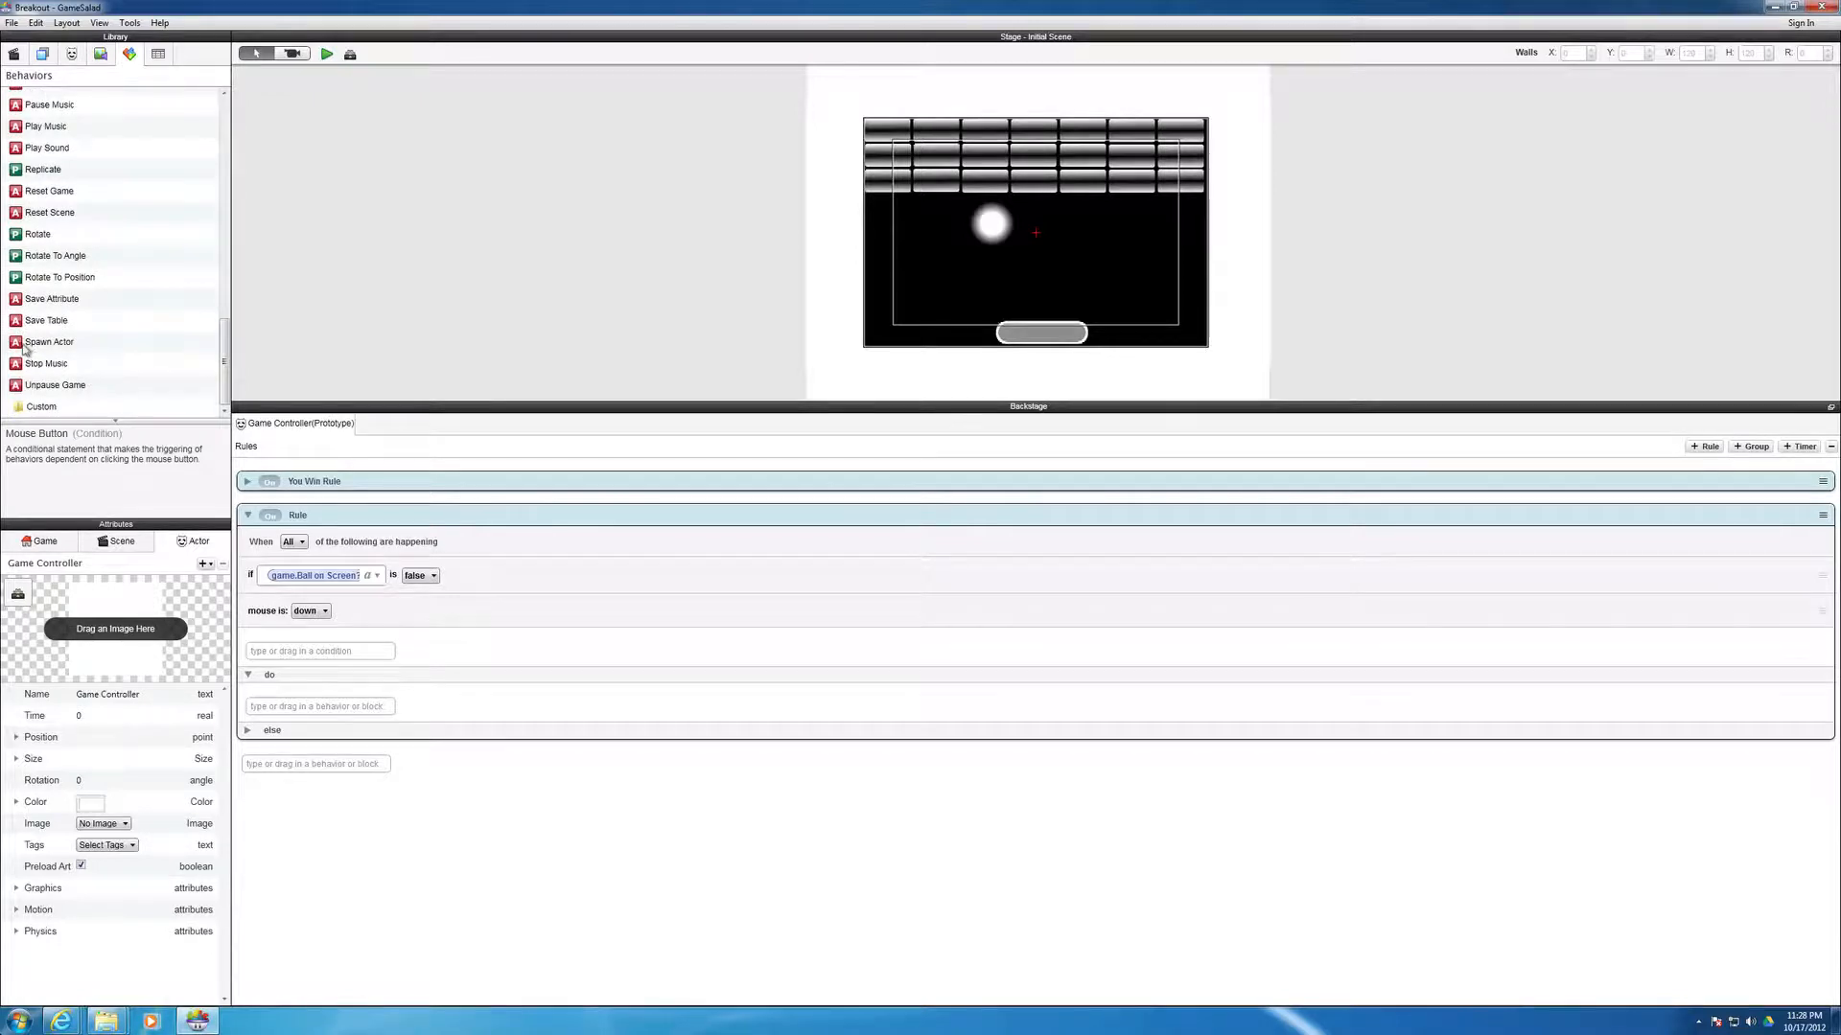
left_click_drag(24, 347, 284, 709)
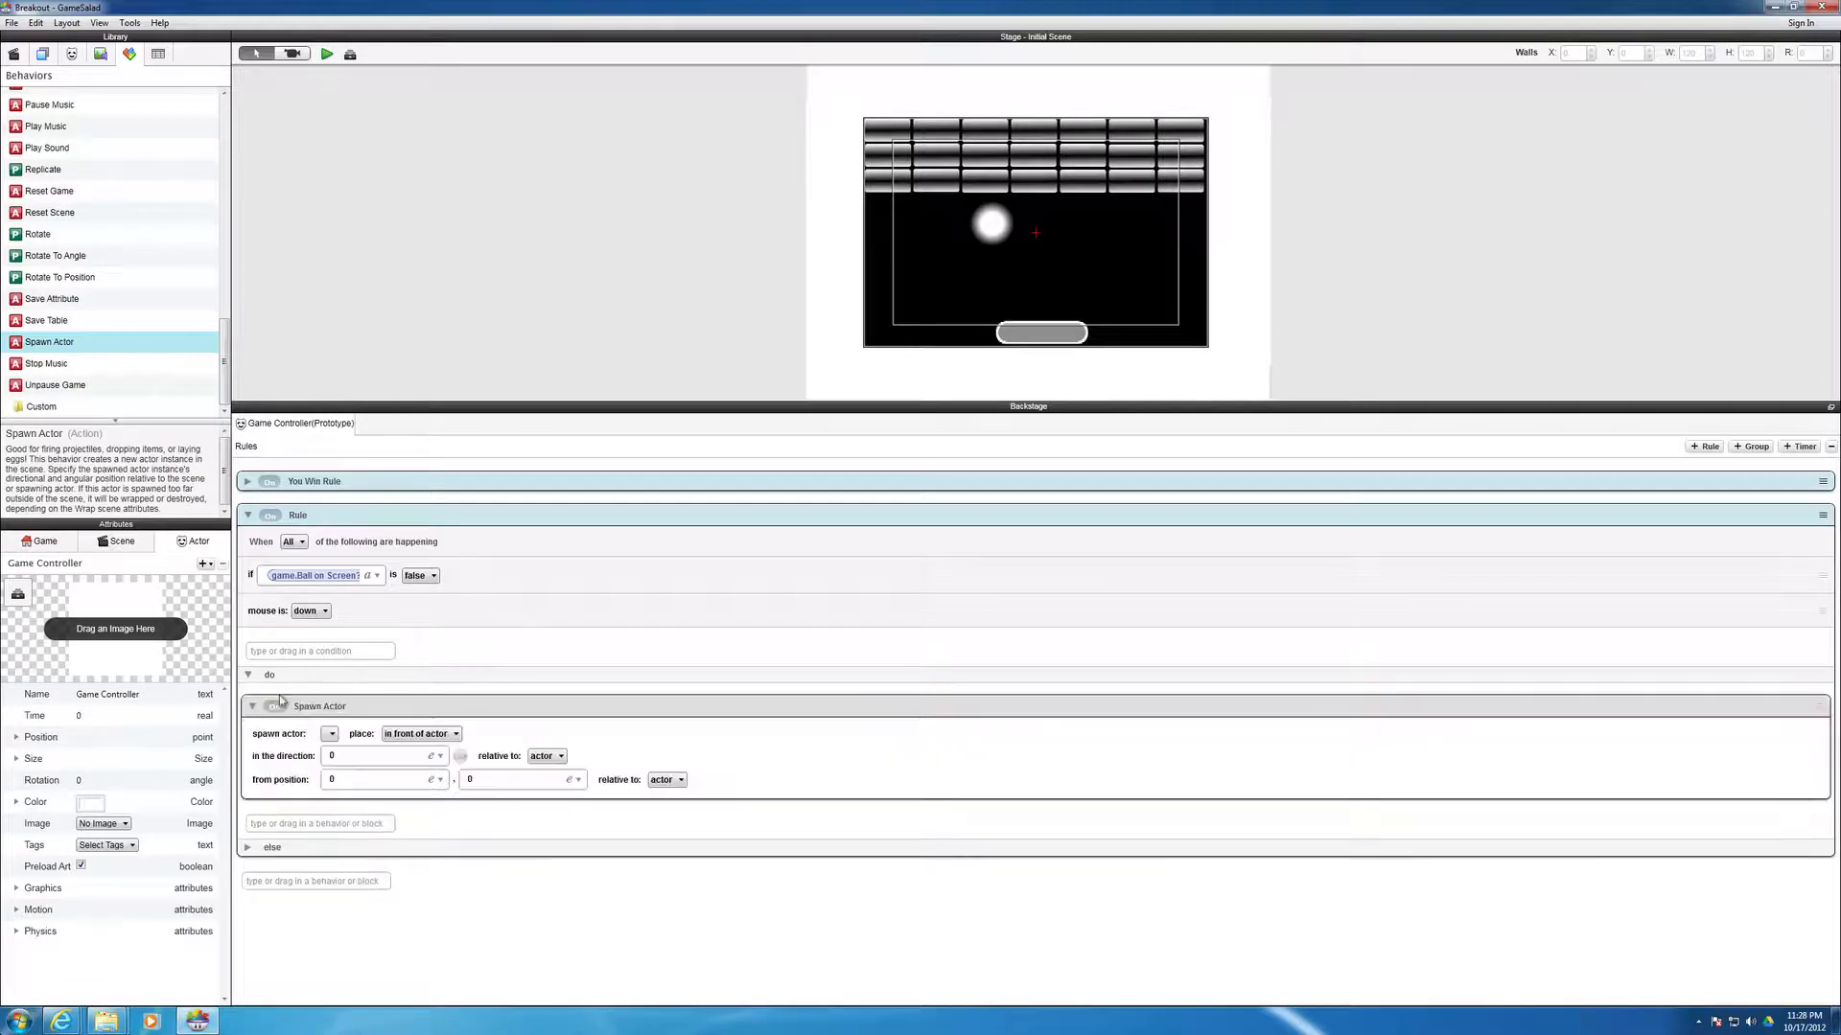
left_click(331, 735)
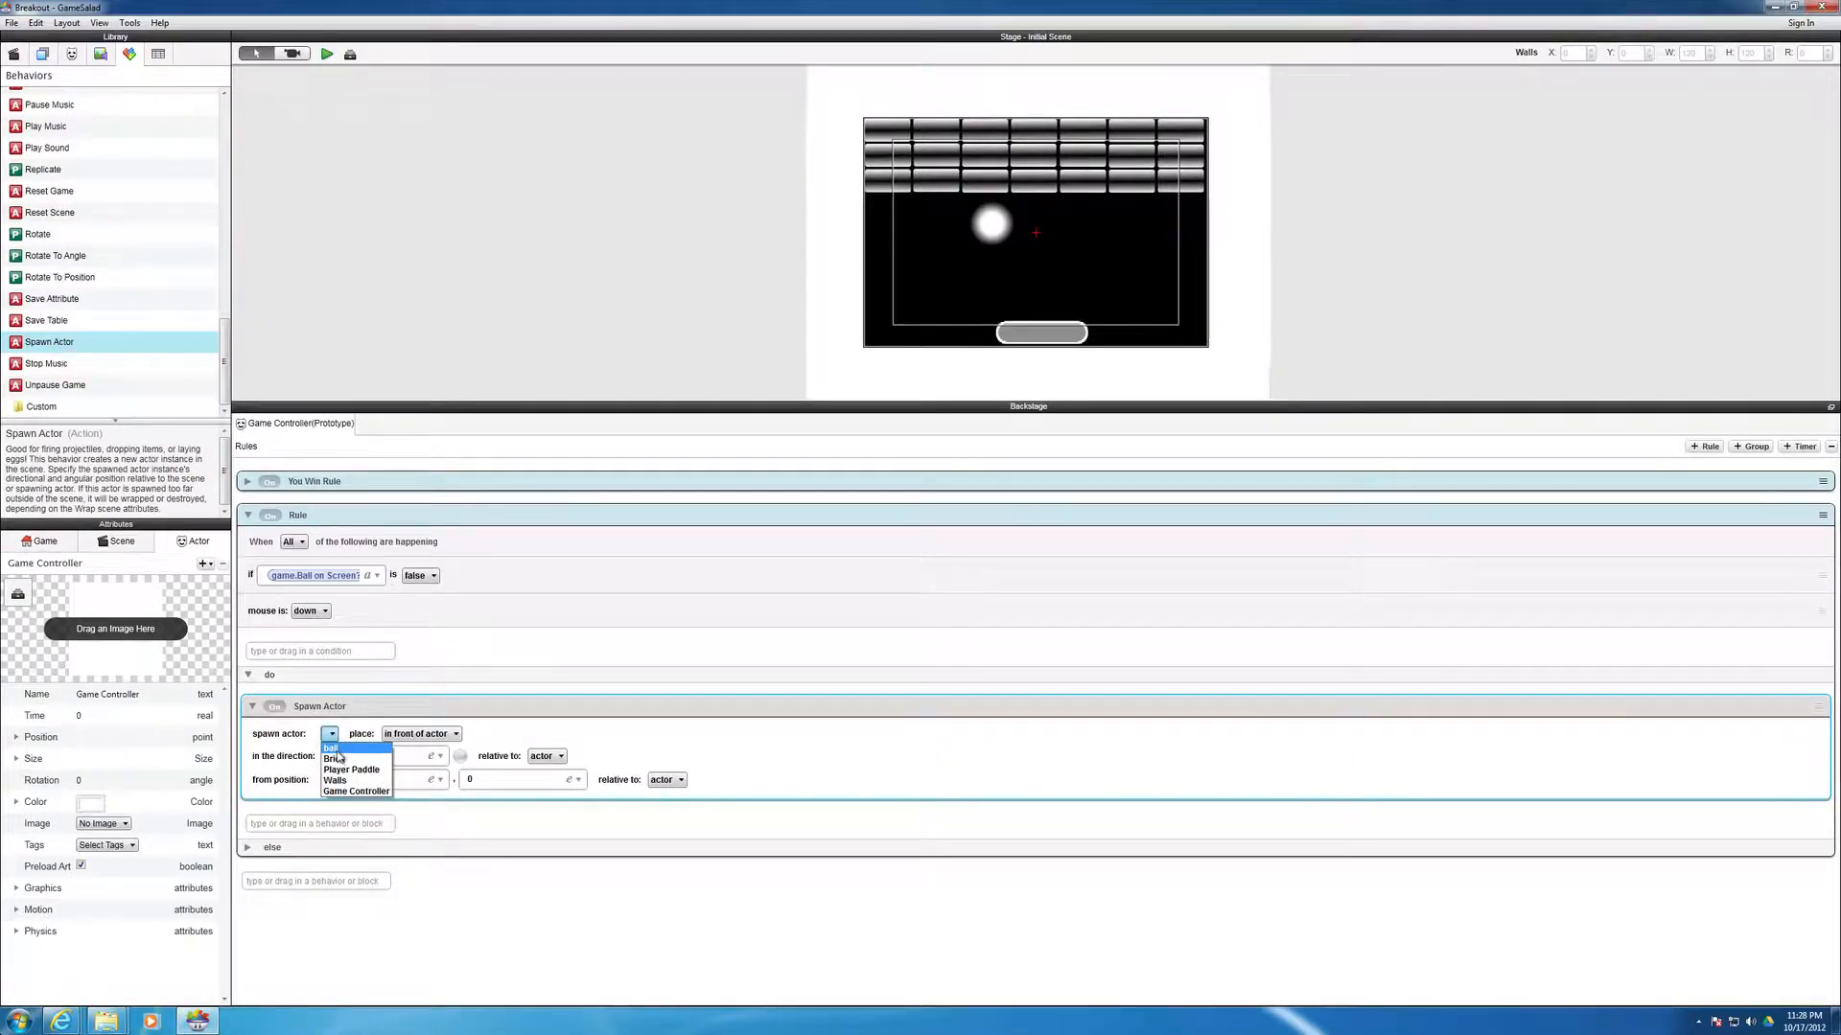
left_click(331, 748)
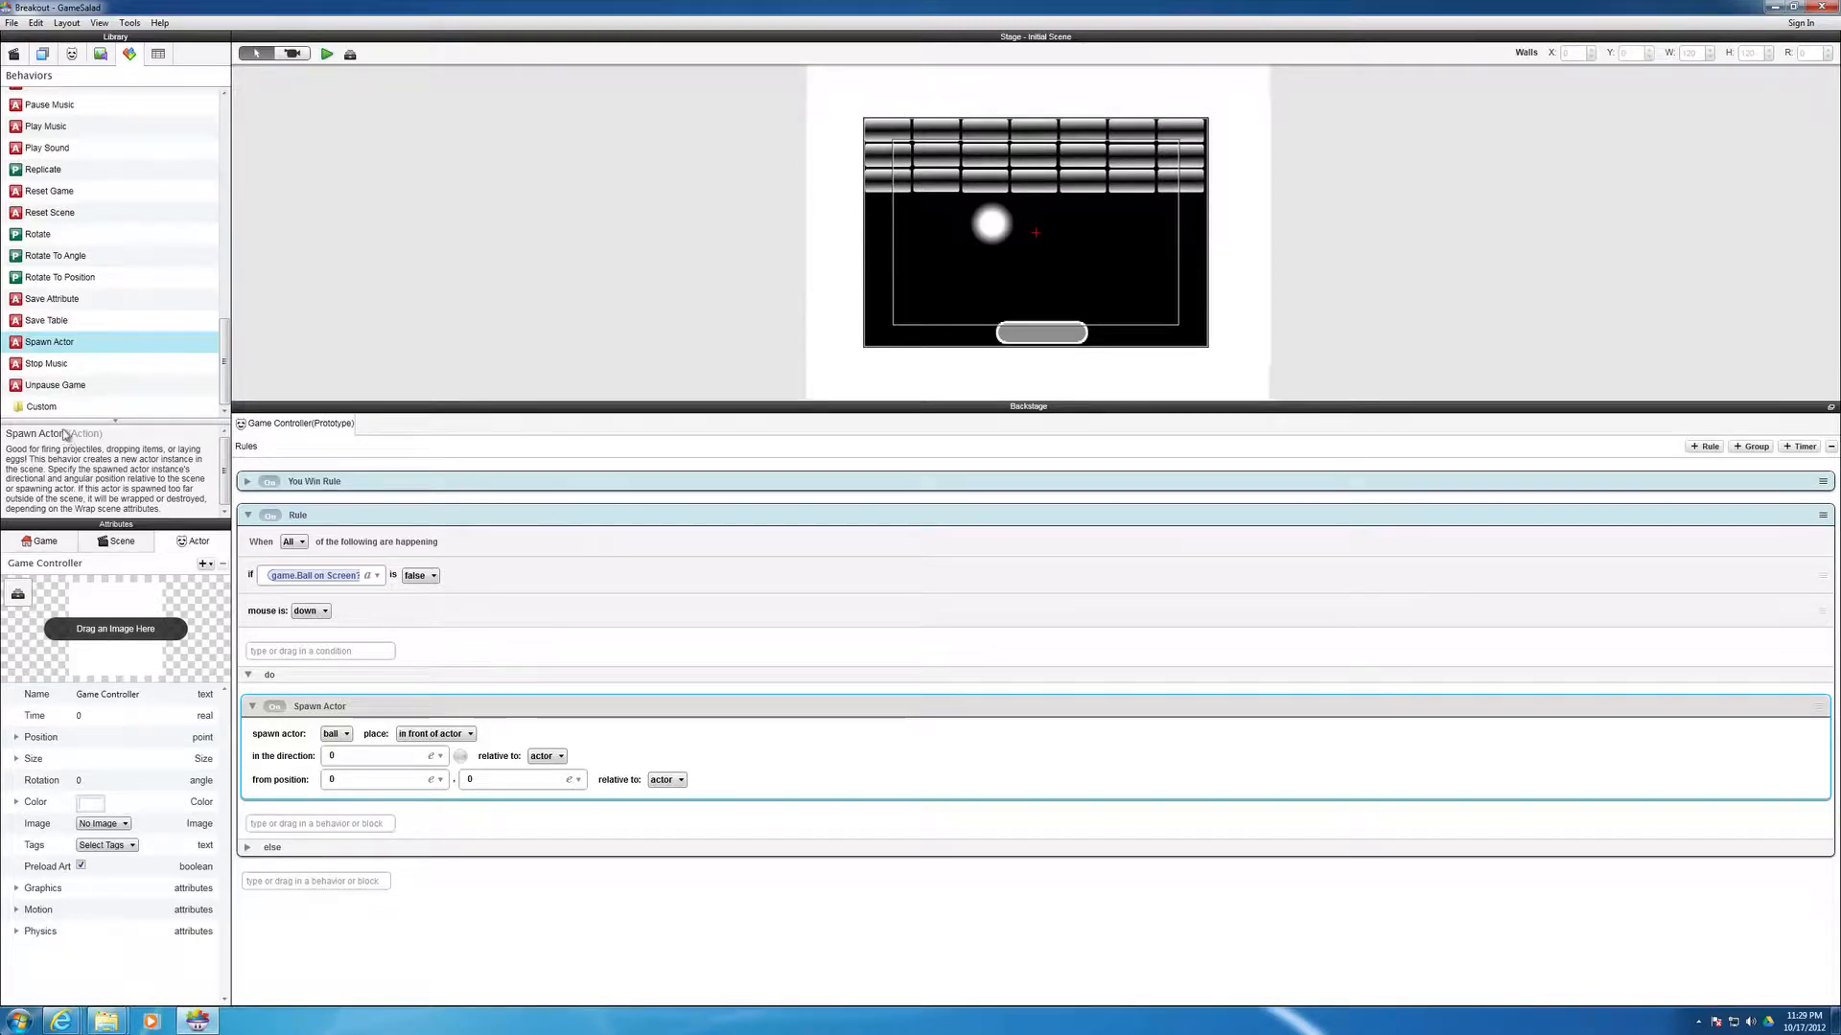
- Add a Change Attribute behavior below the Spawn Actor behavior in the rule's do section
scroll(50, 265, "up", 1)
scroll(50, 264, "up", 5)
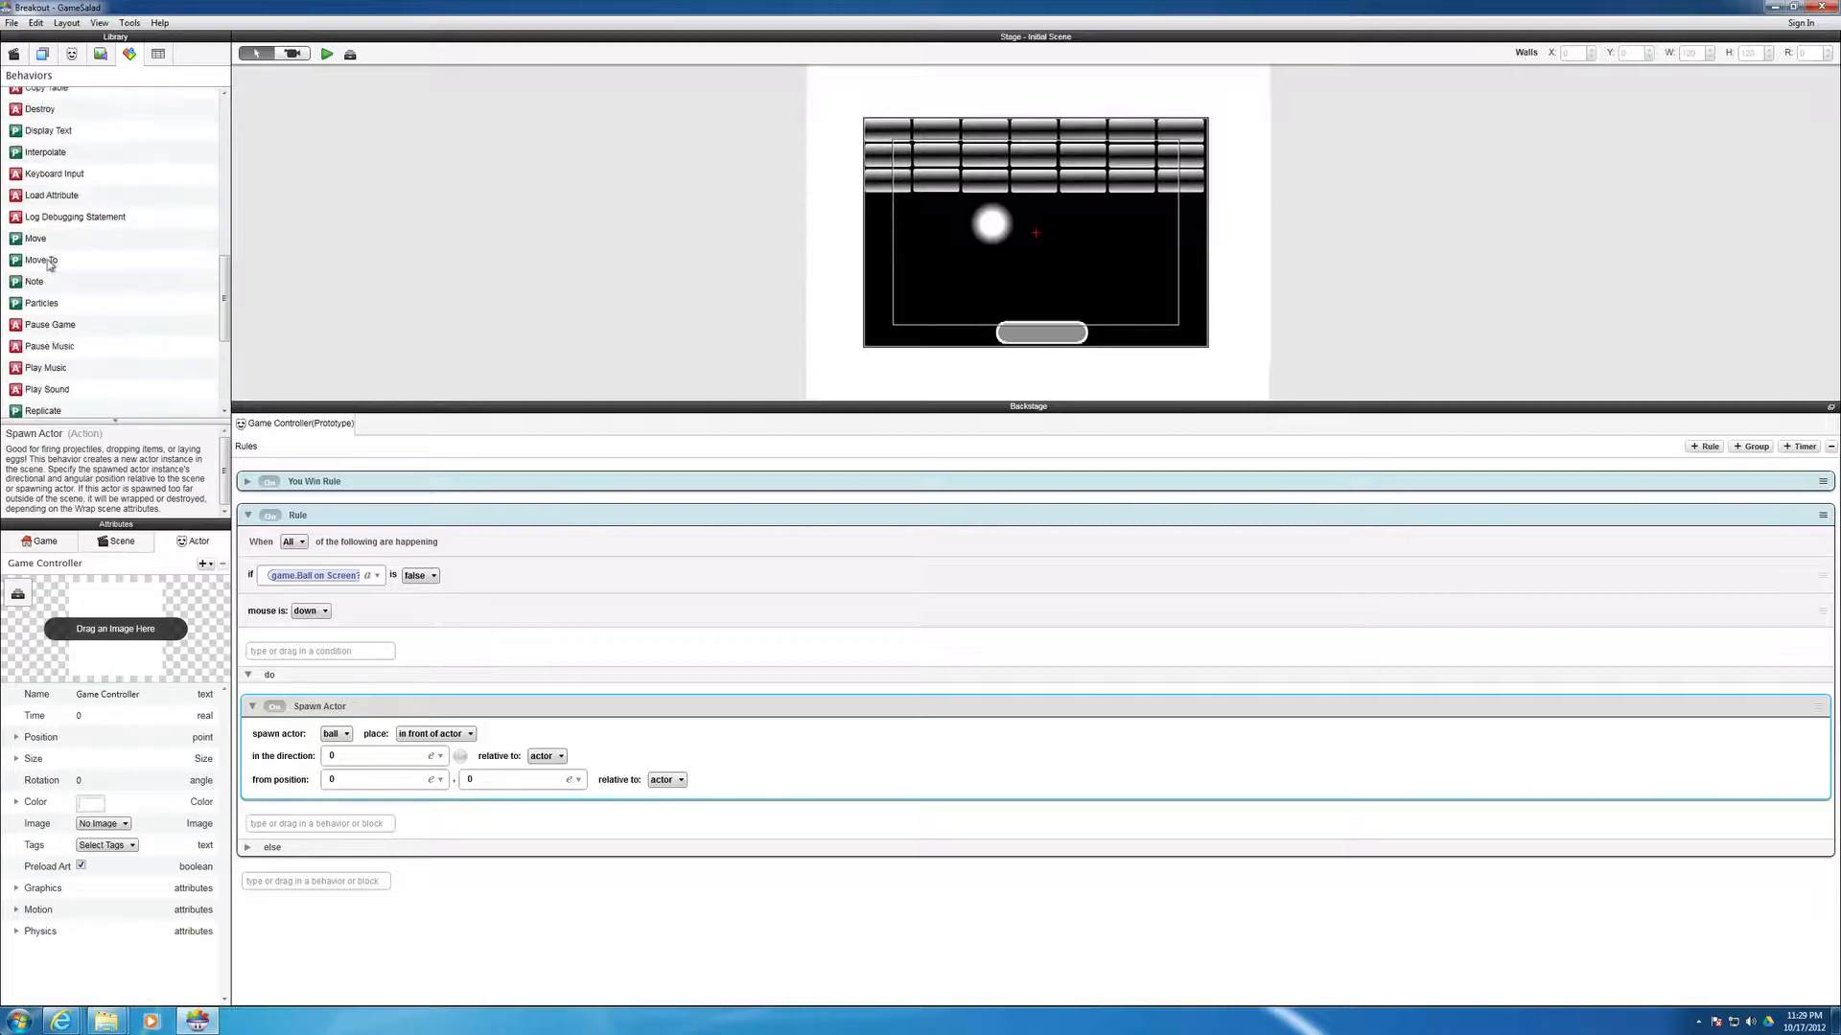
scroll(48, 263, "up", 2)
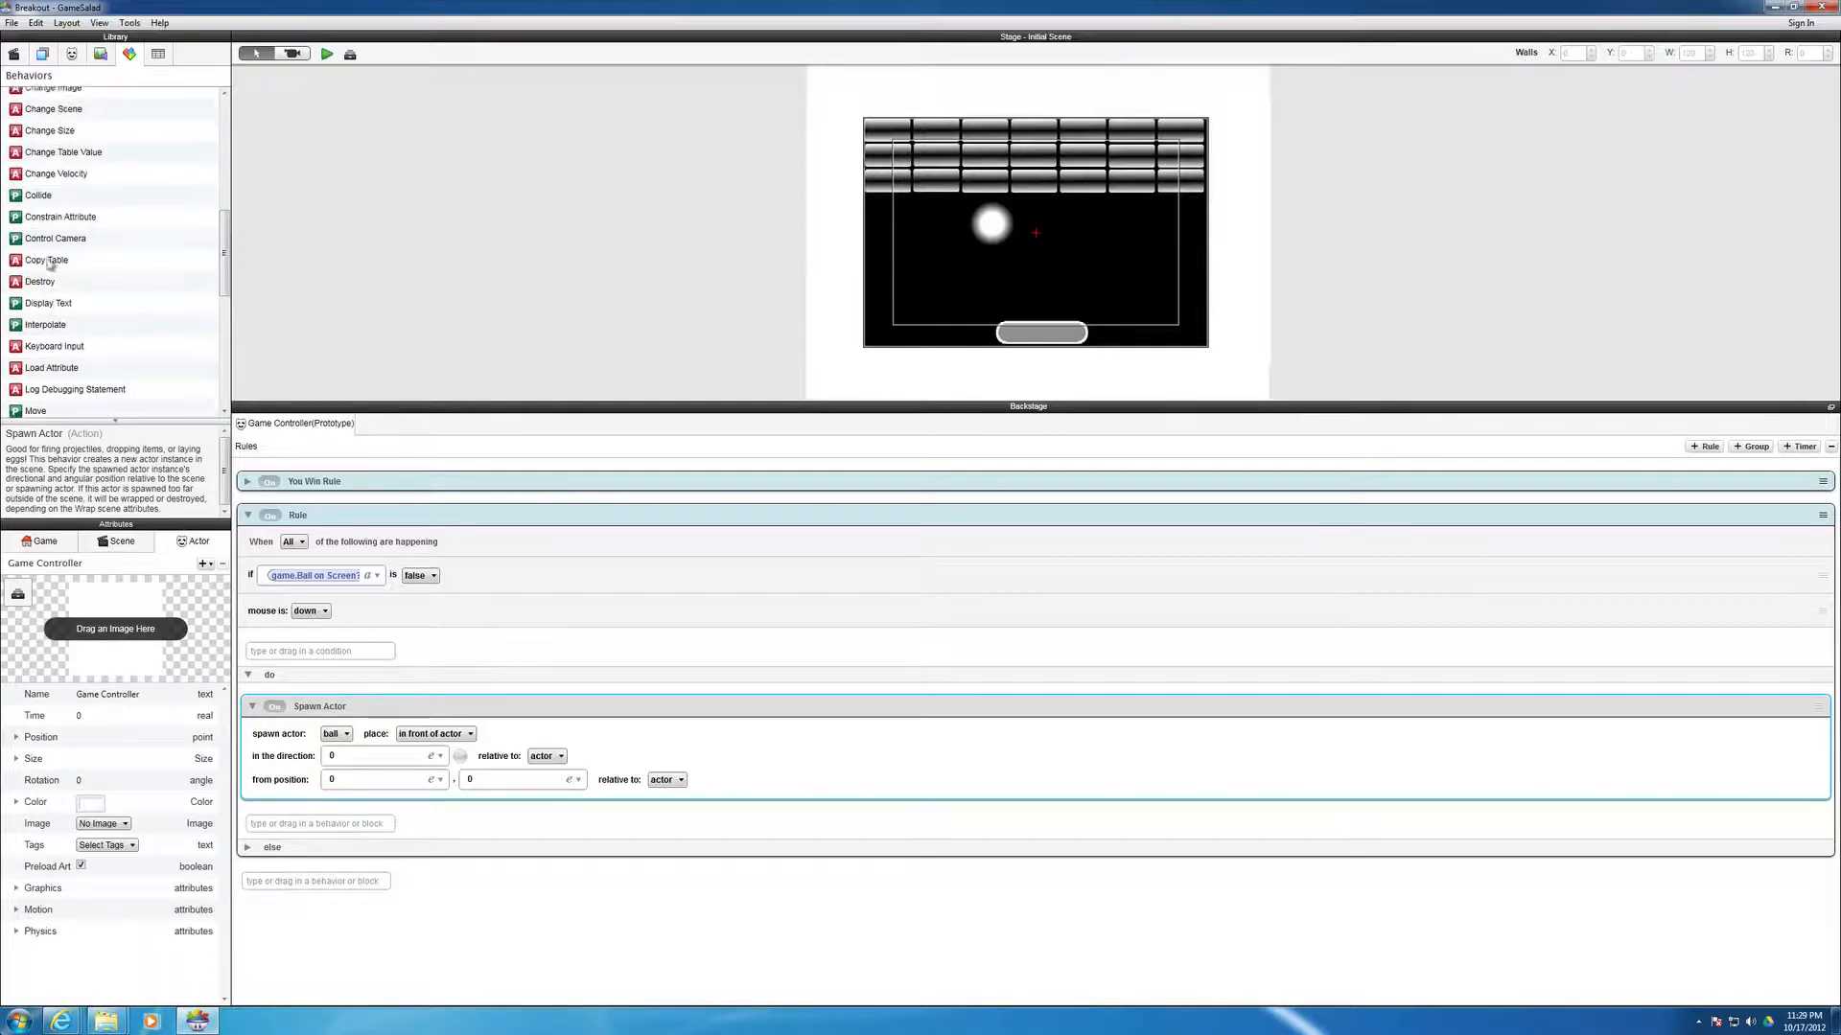
left_click_drag(38, 179, 288, 819)
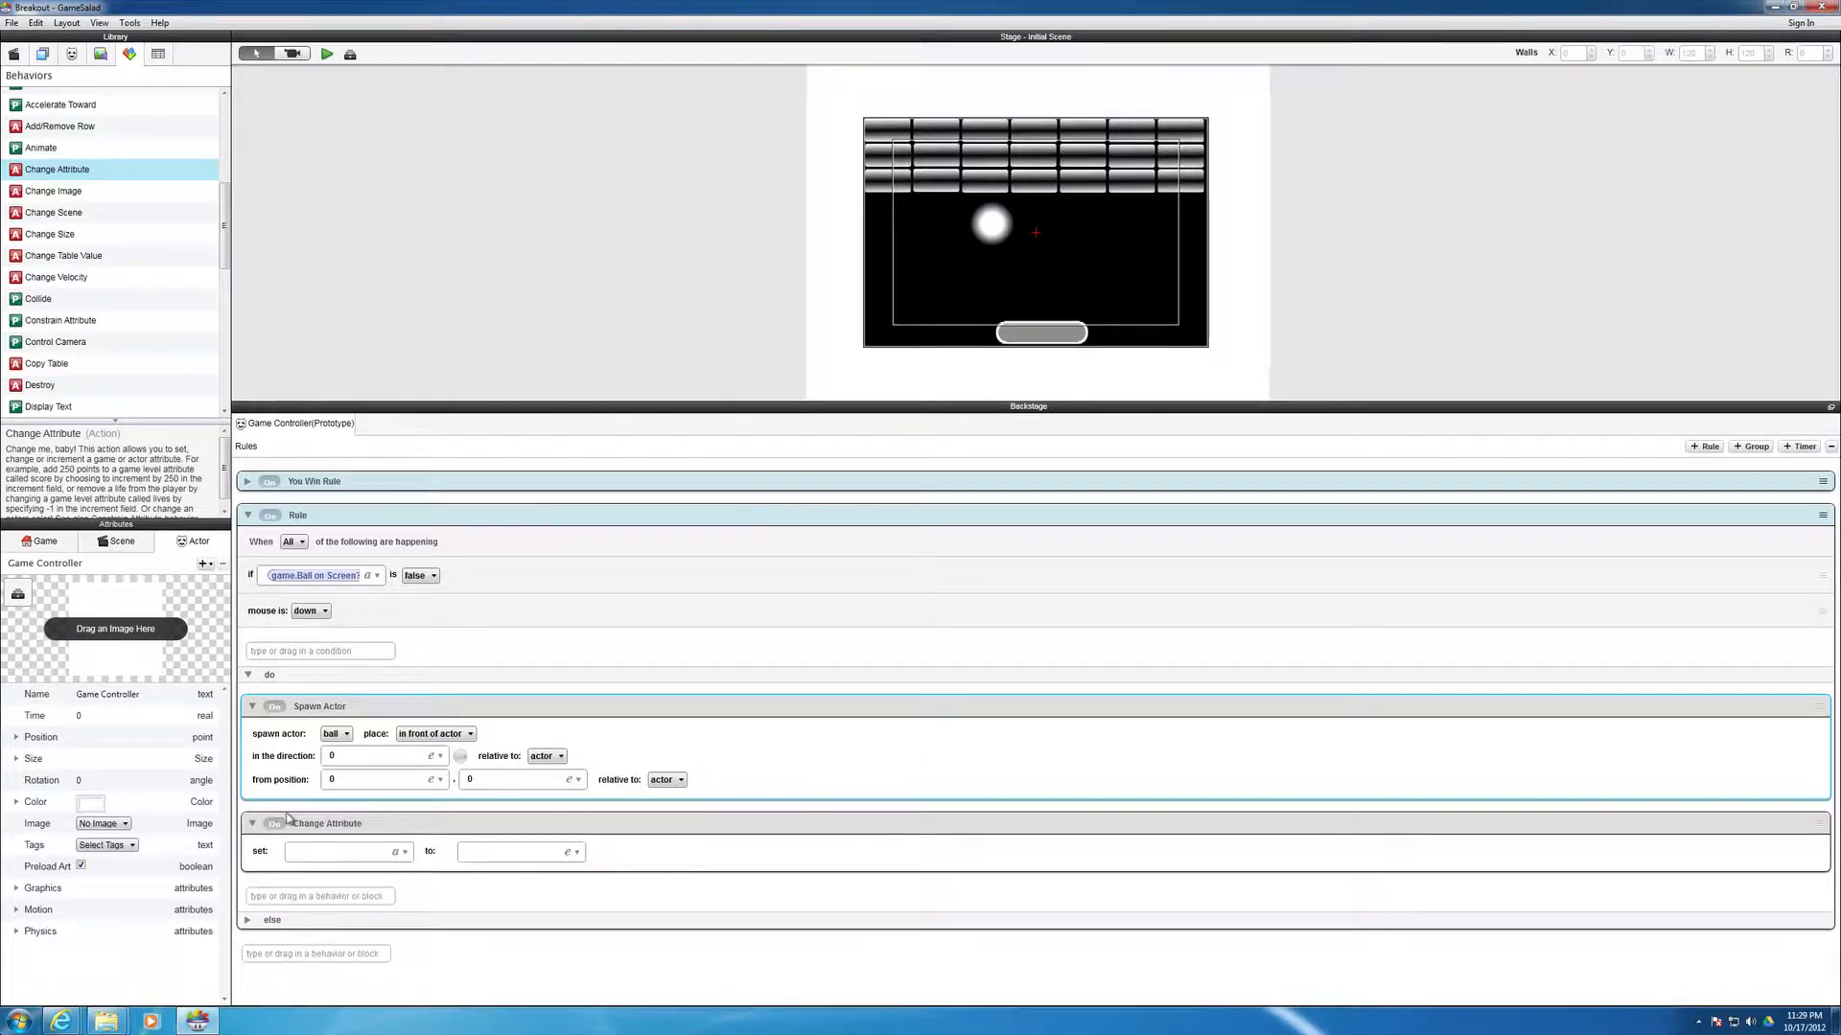
left_click(404, 853)
left_click(403, 881)
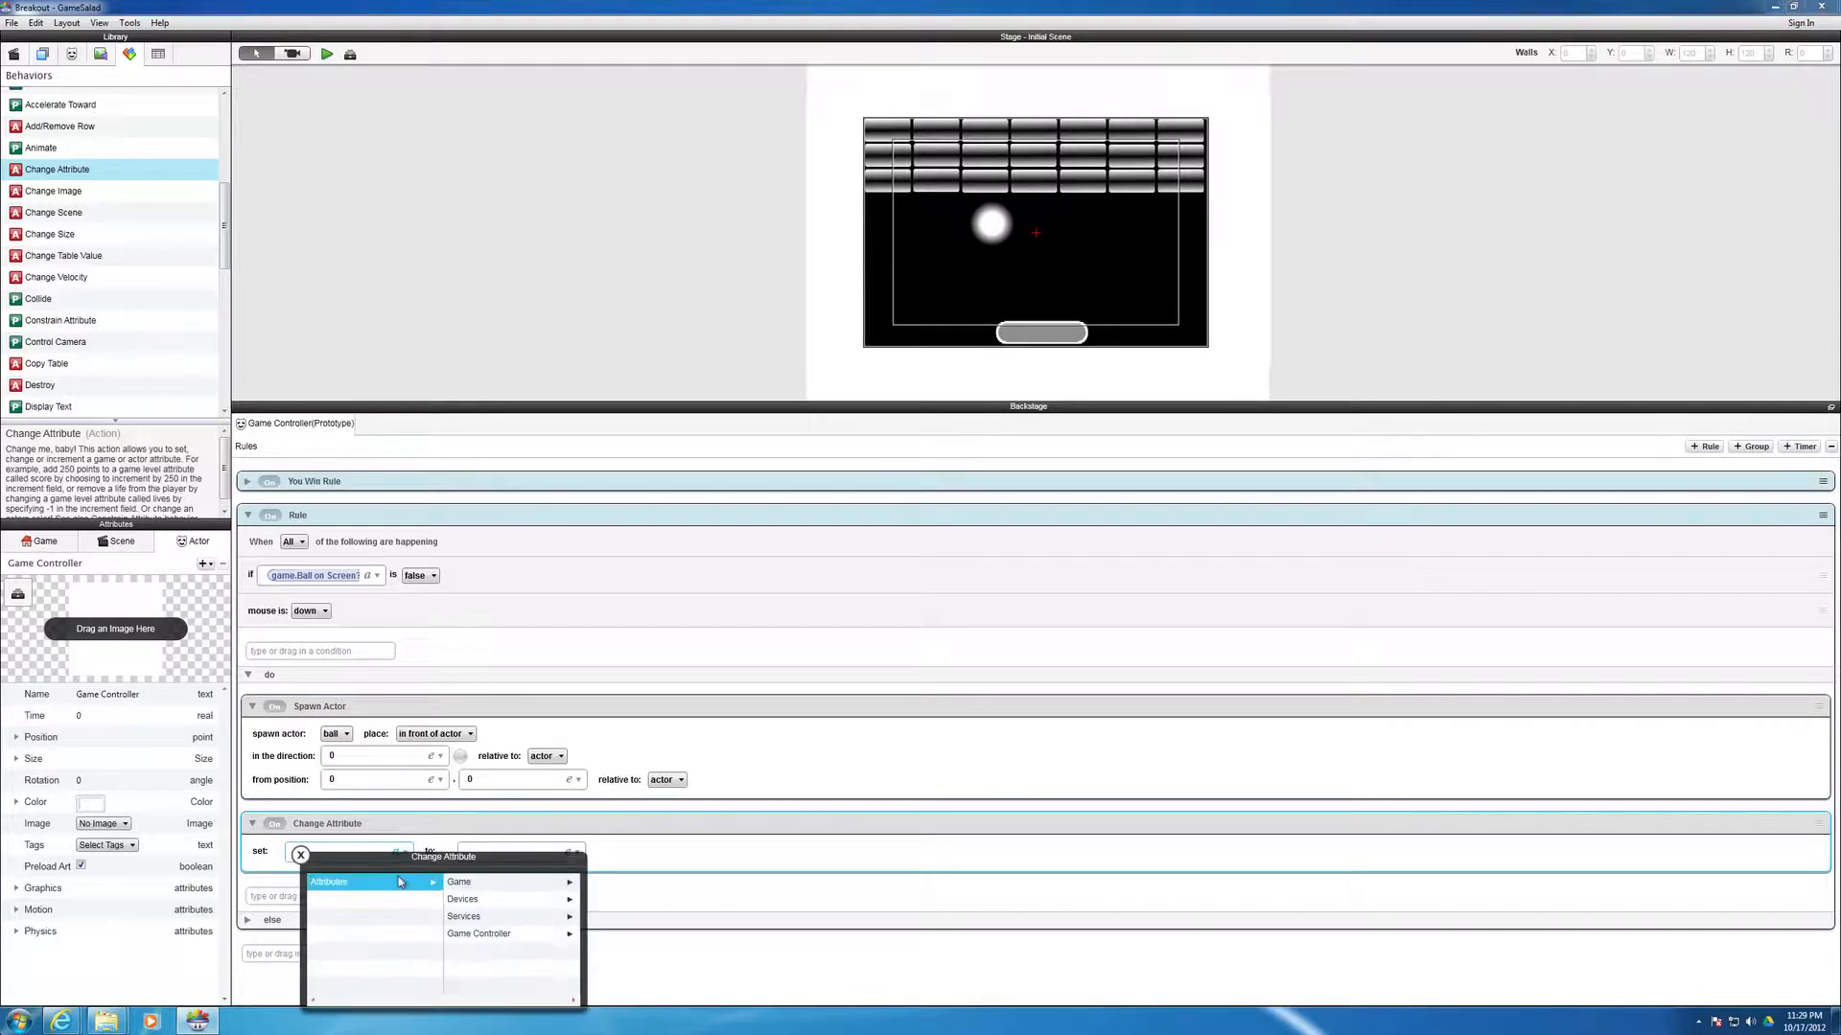
double_click(469, 887)
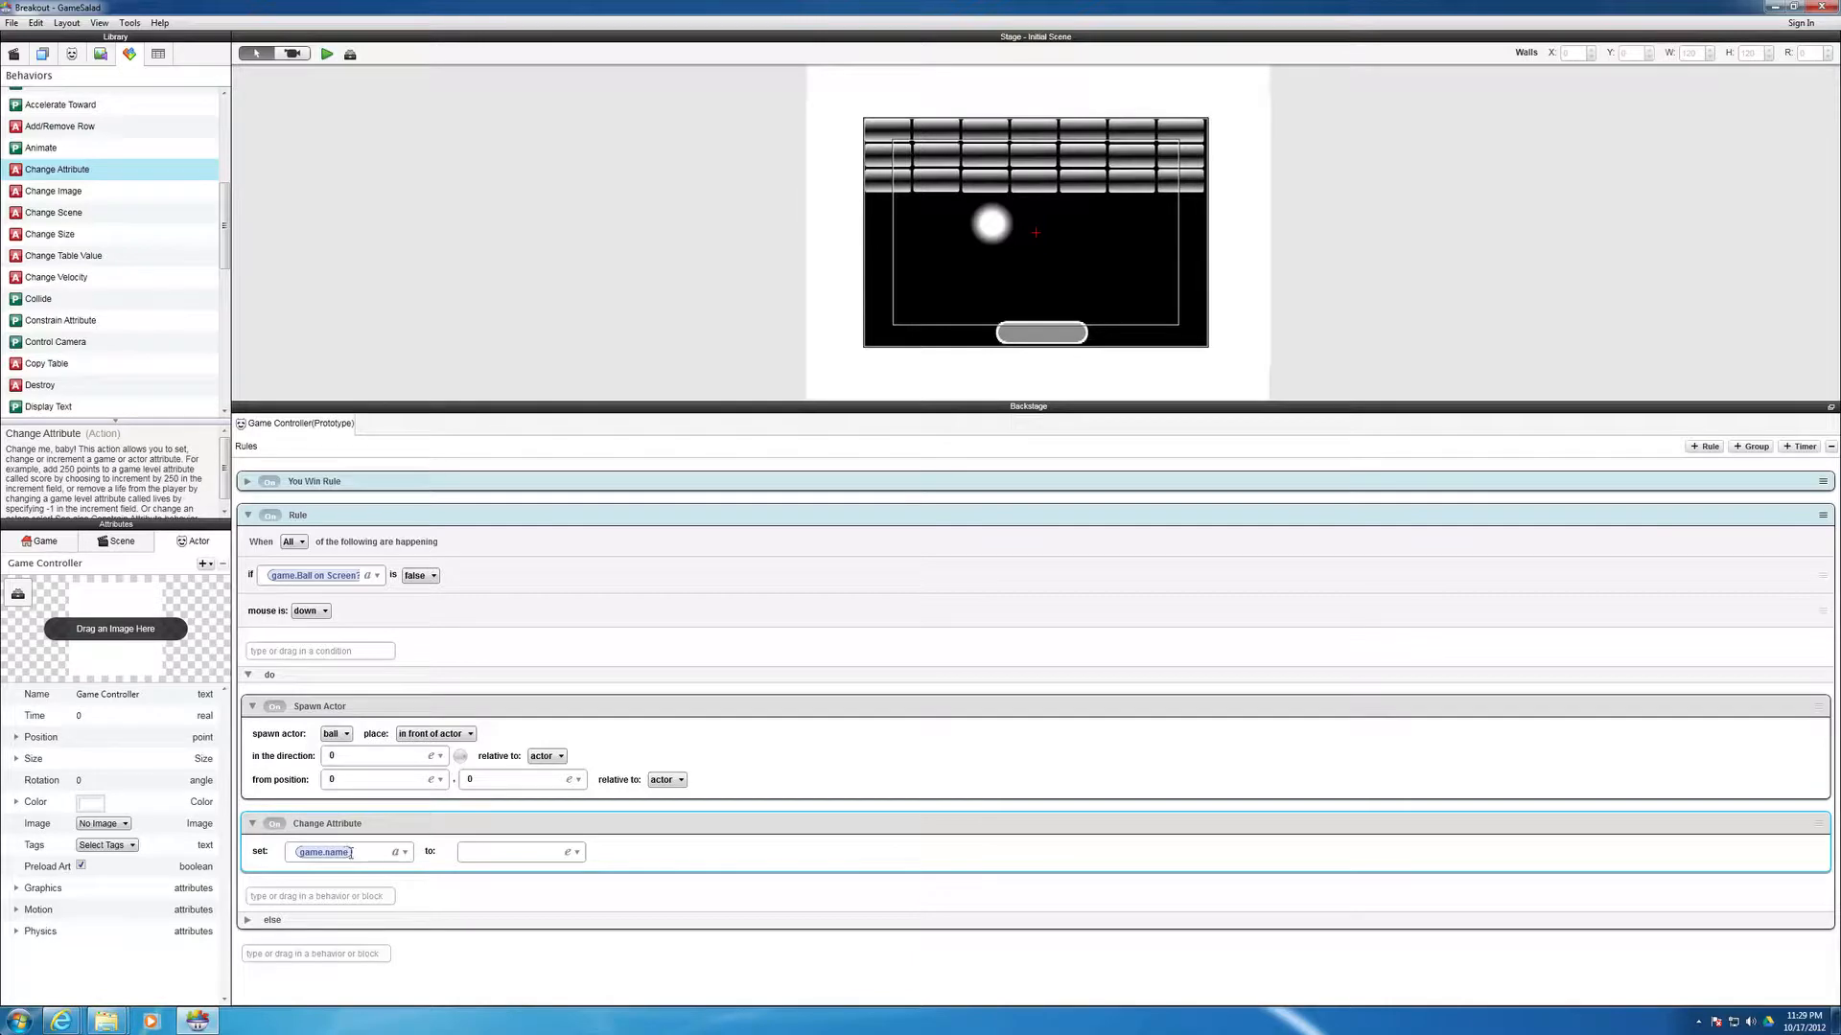
- Set the Change Attribute behavior to change the game attribute Ball on Screen? to 1
left_click(404, 852)
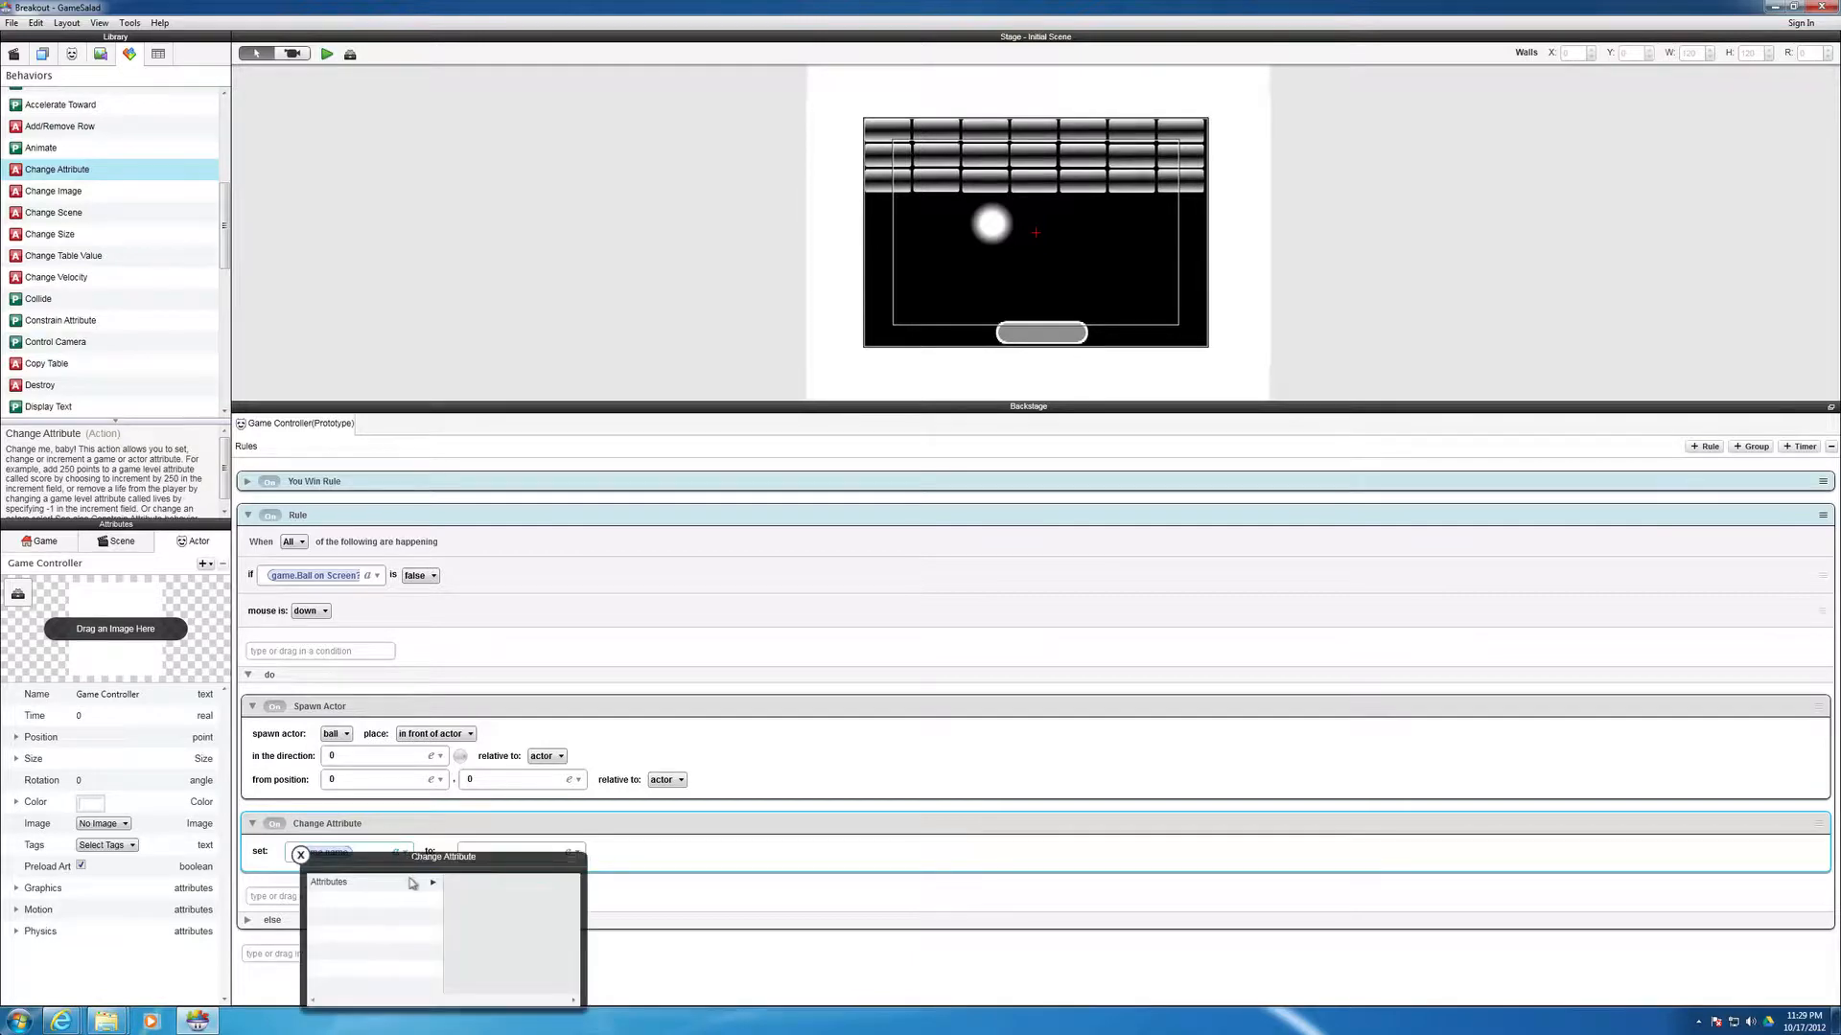
left_click(422, 882)
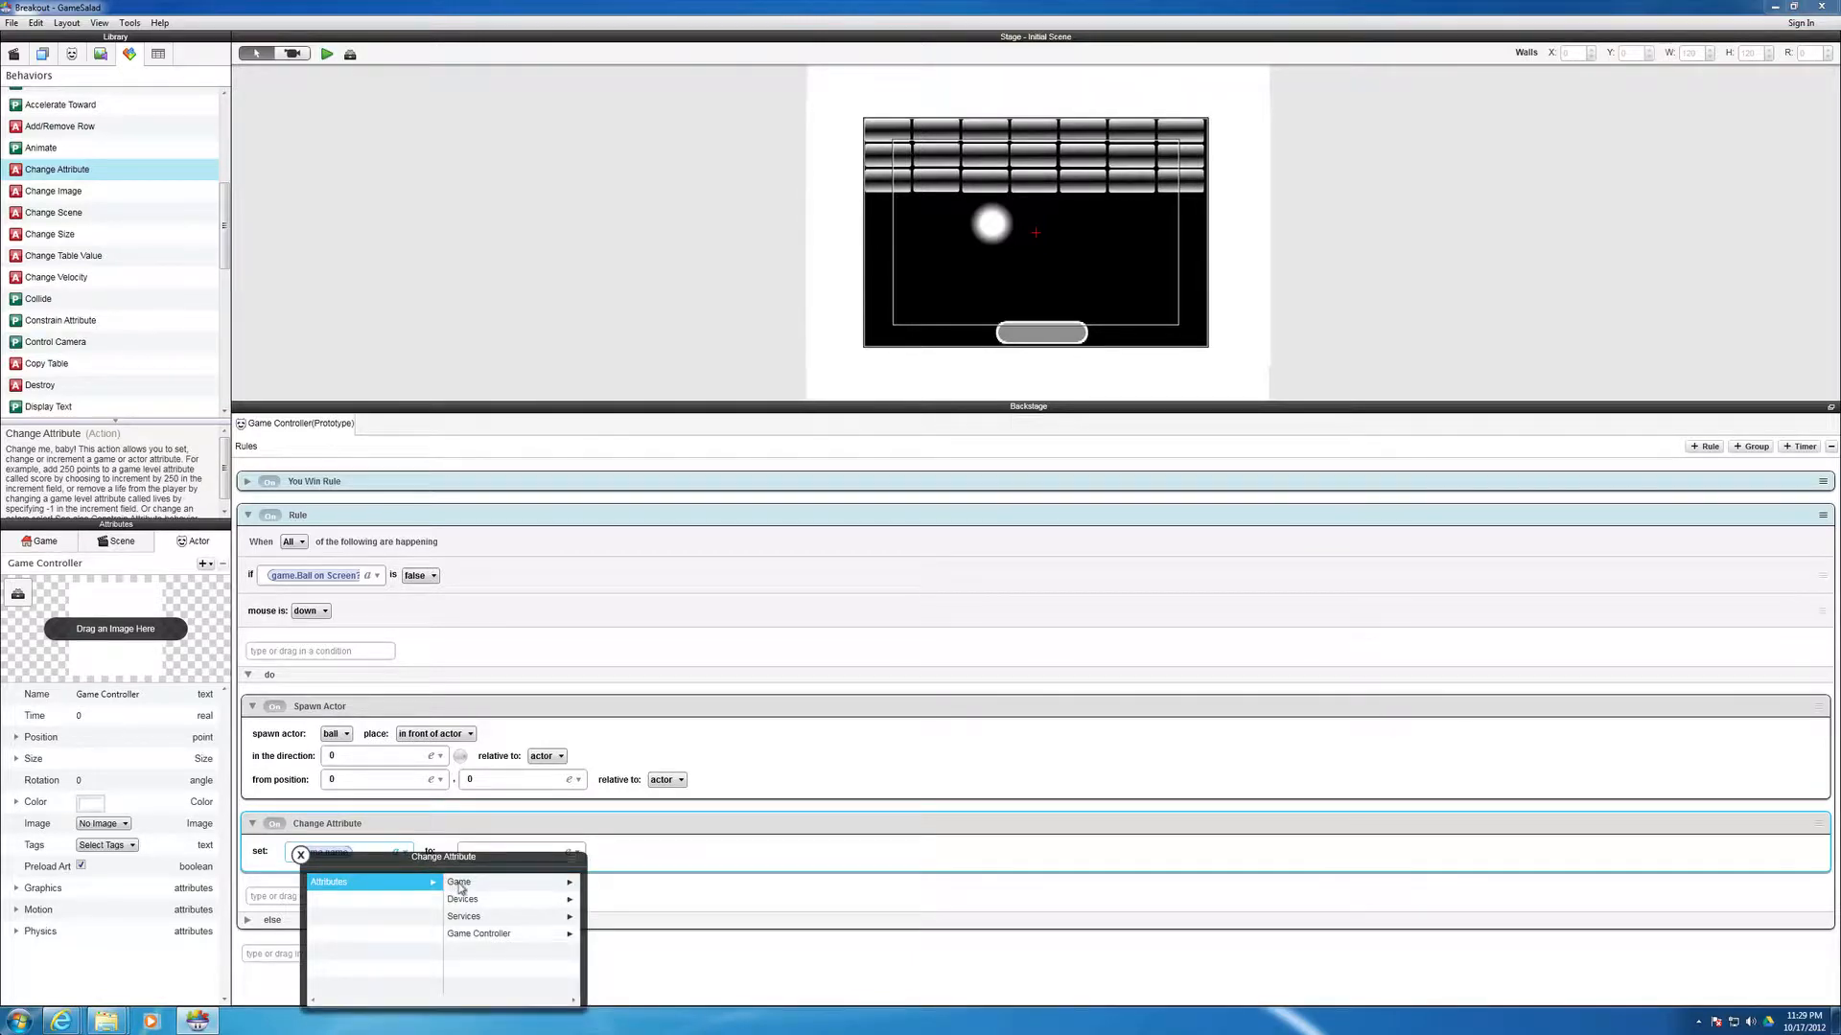
left_click(458, 883)
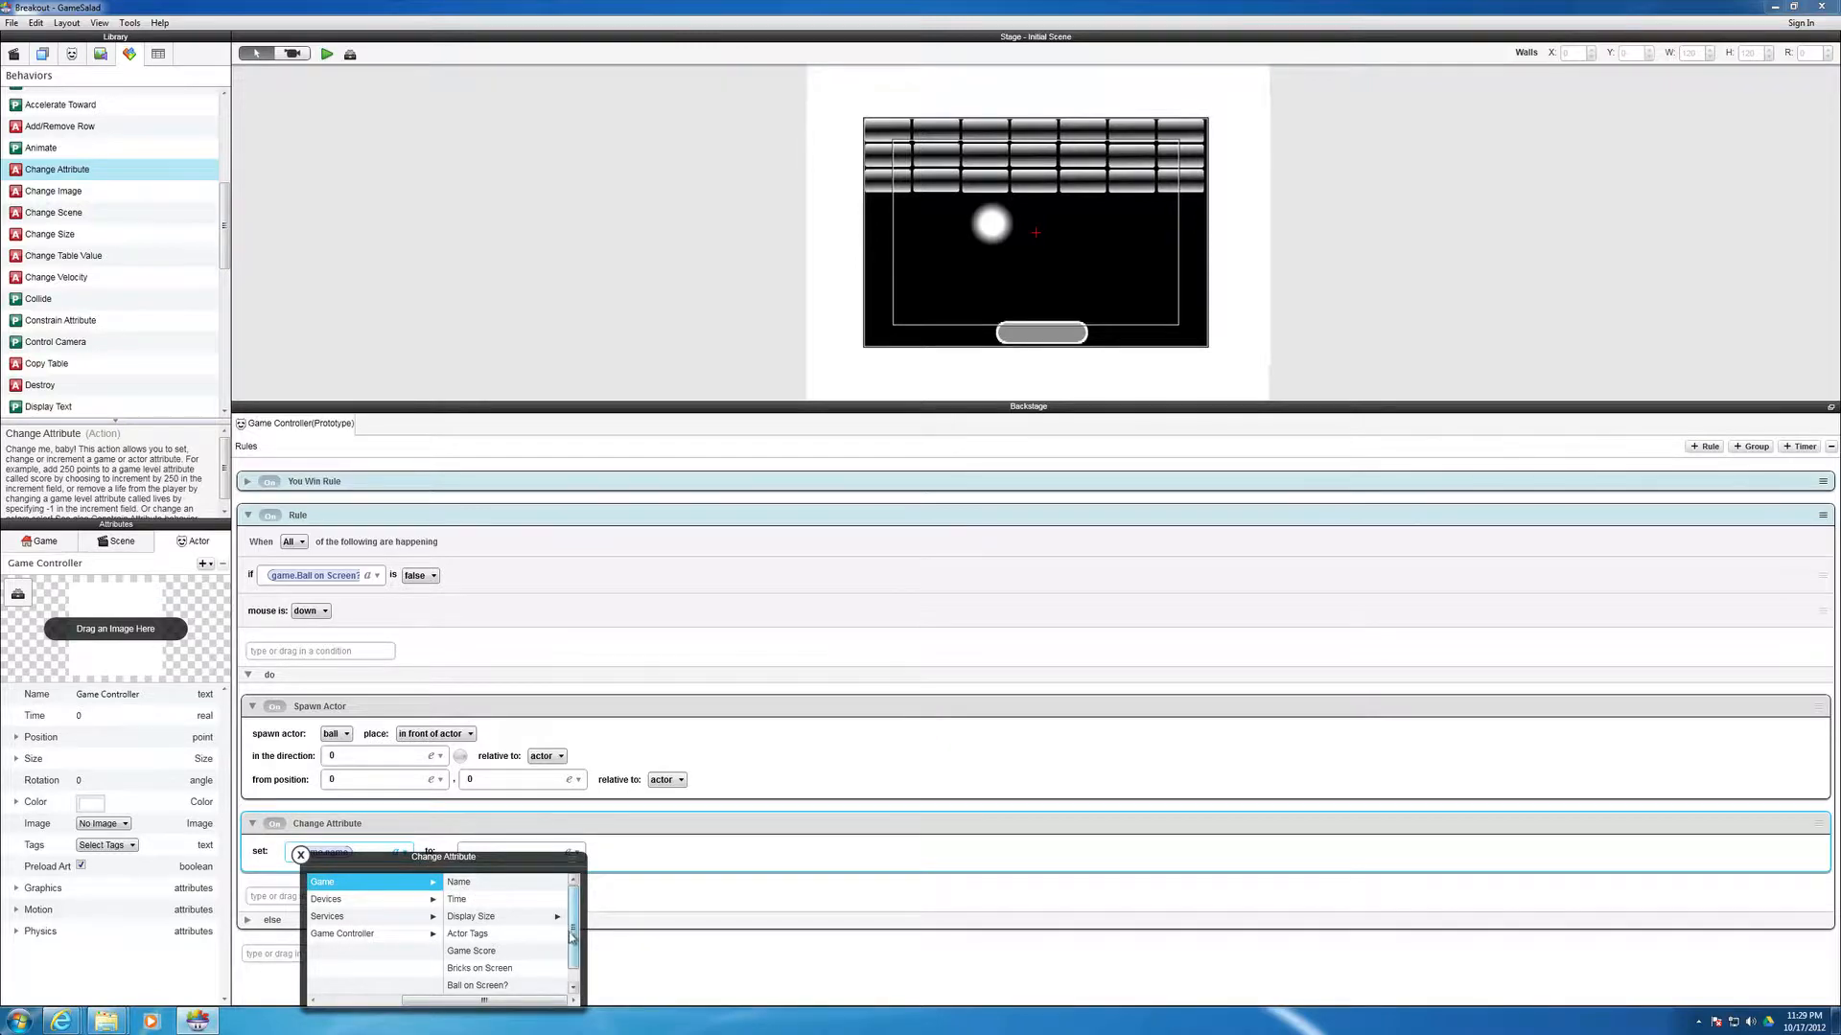
scroll(571, 923, "down", 1)
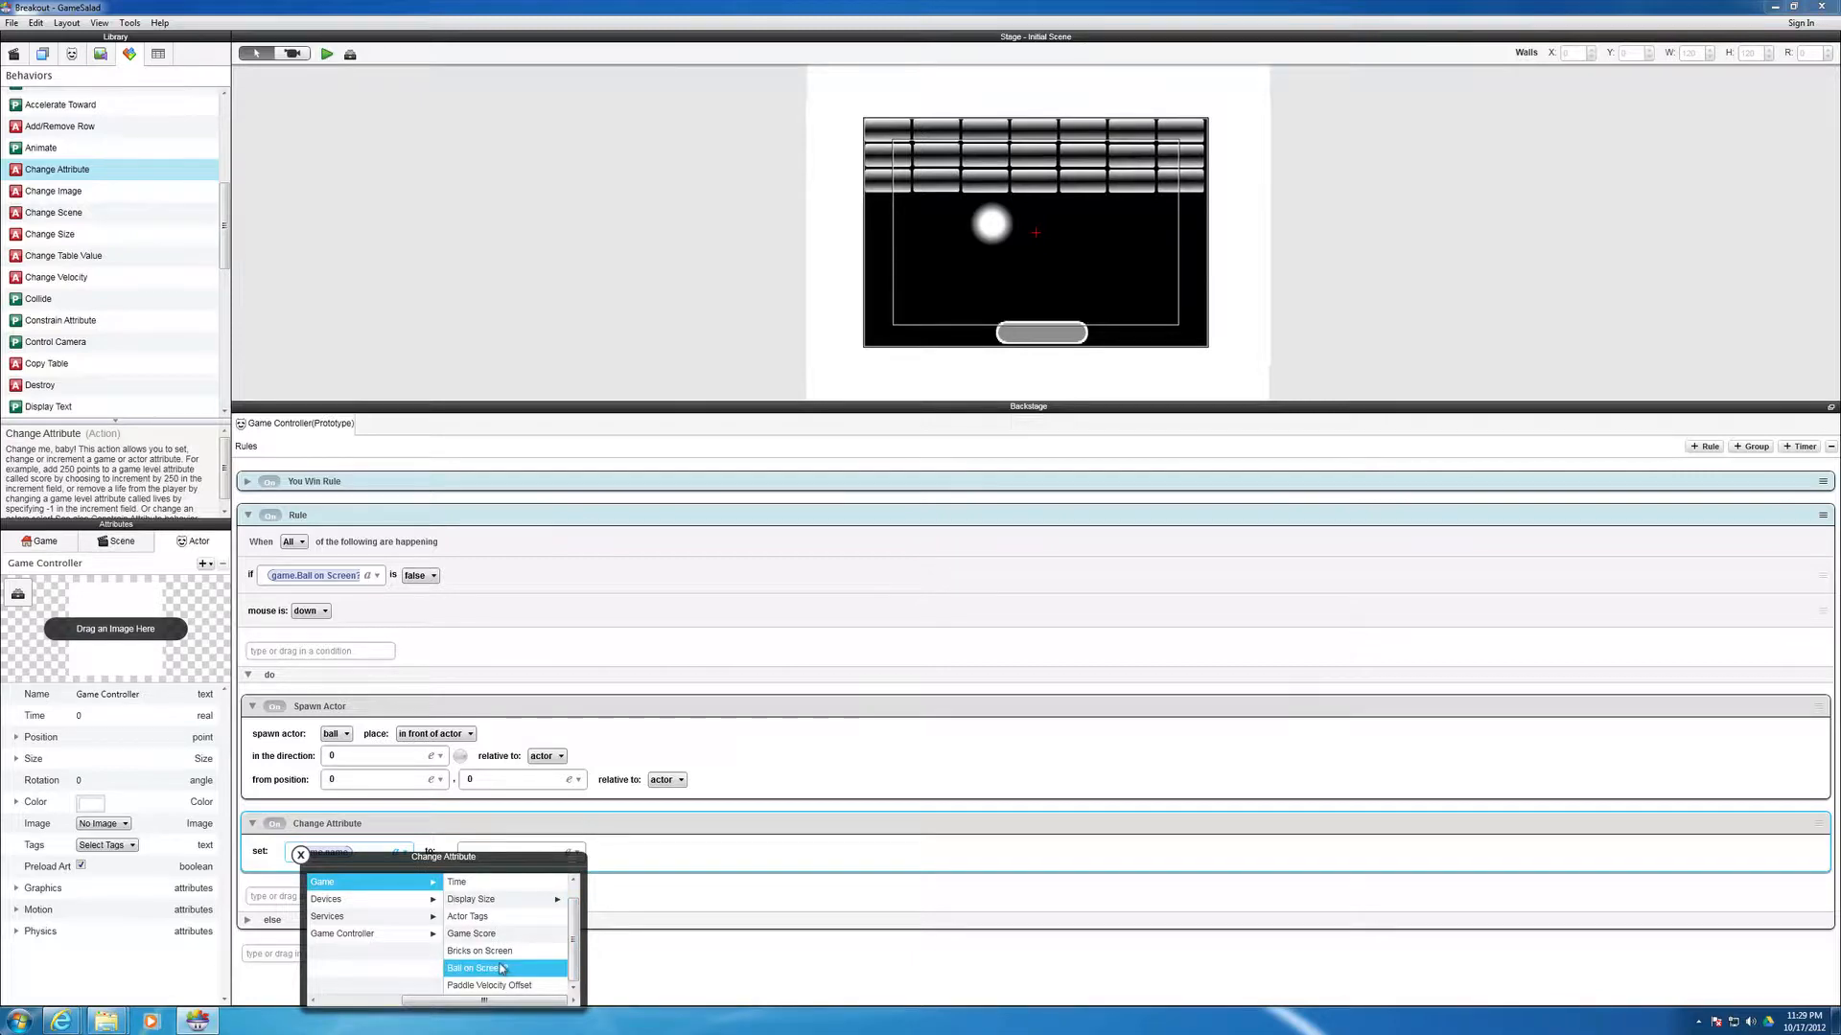
left_click(505, 970)
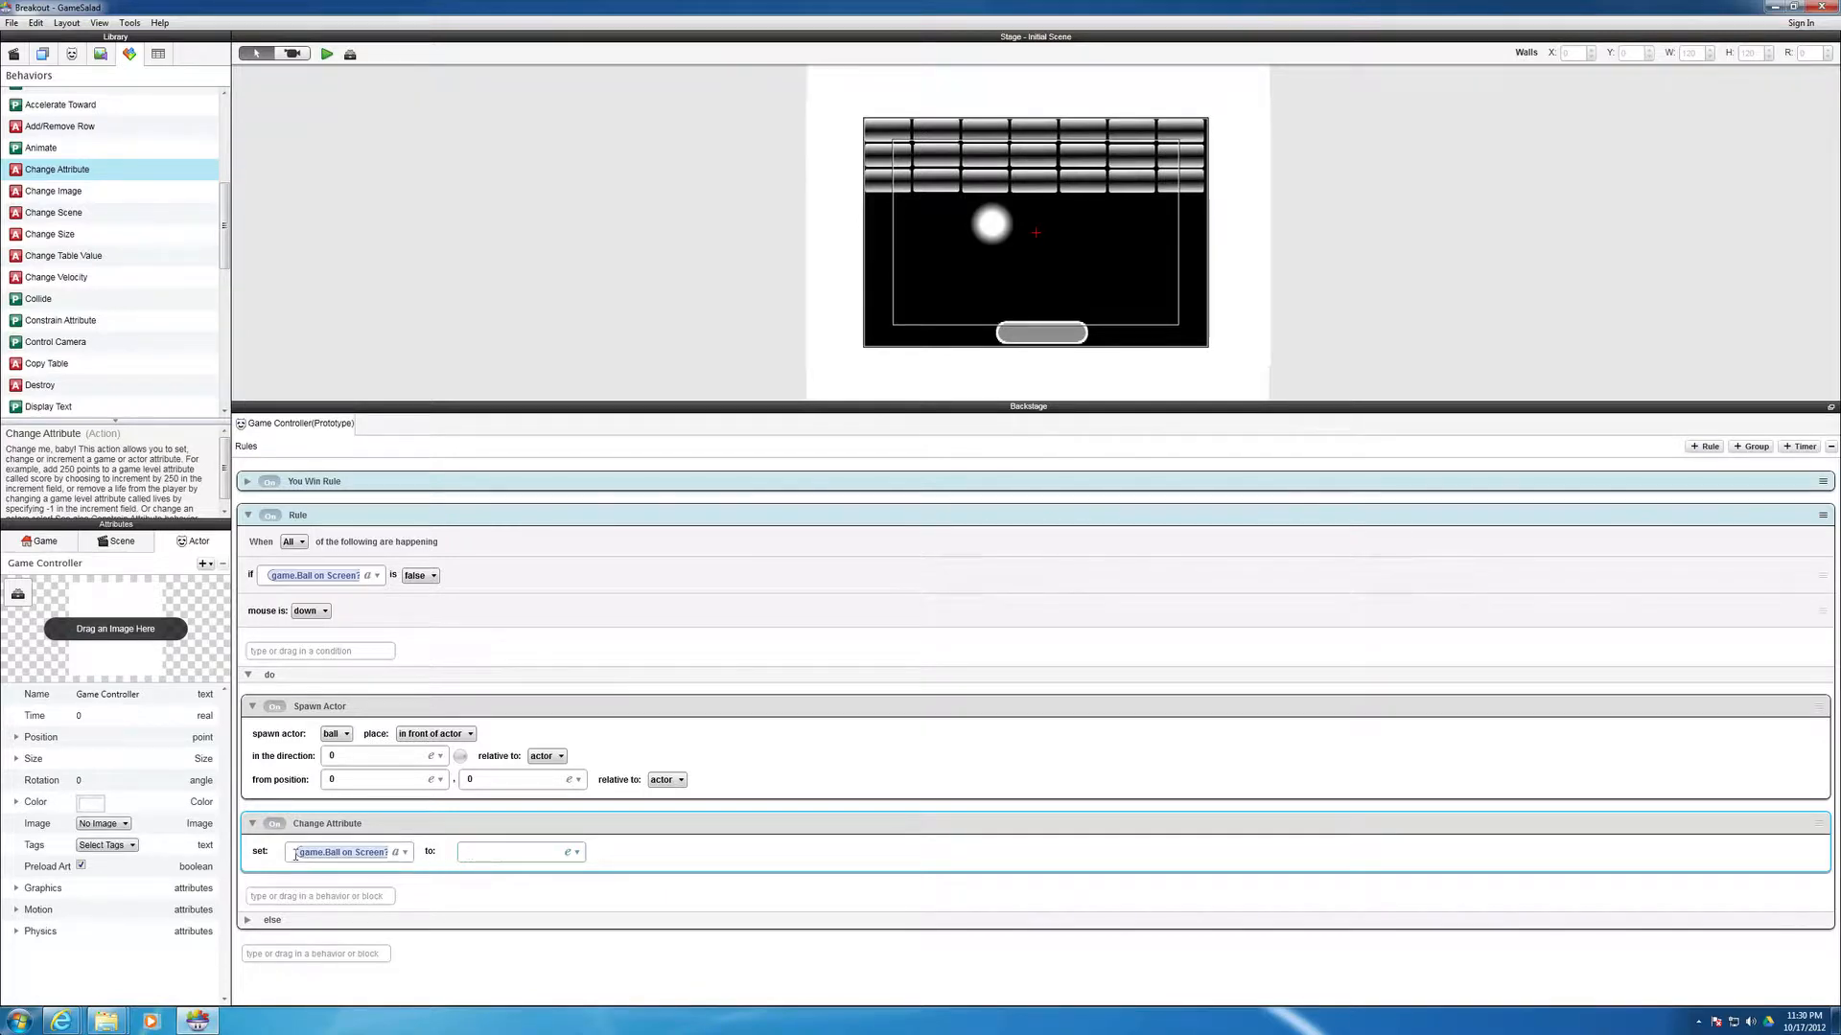
left_click(469, 853)
type("1")
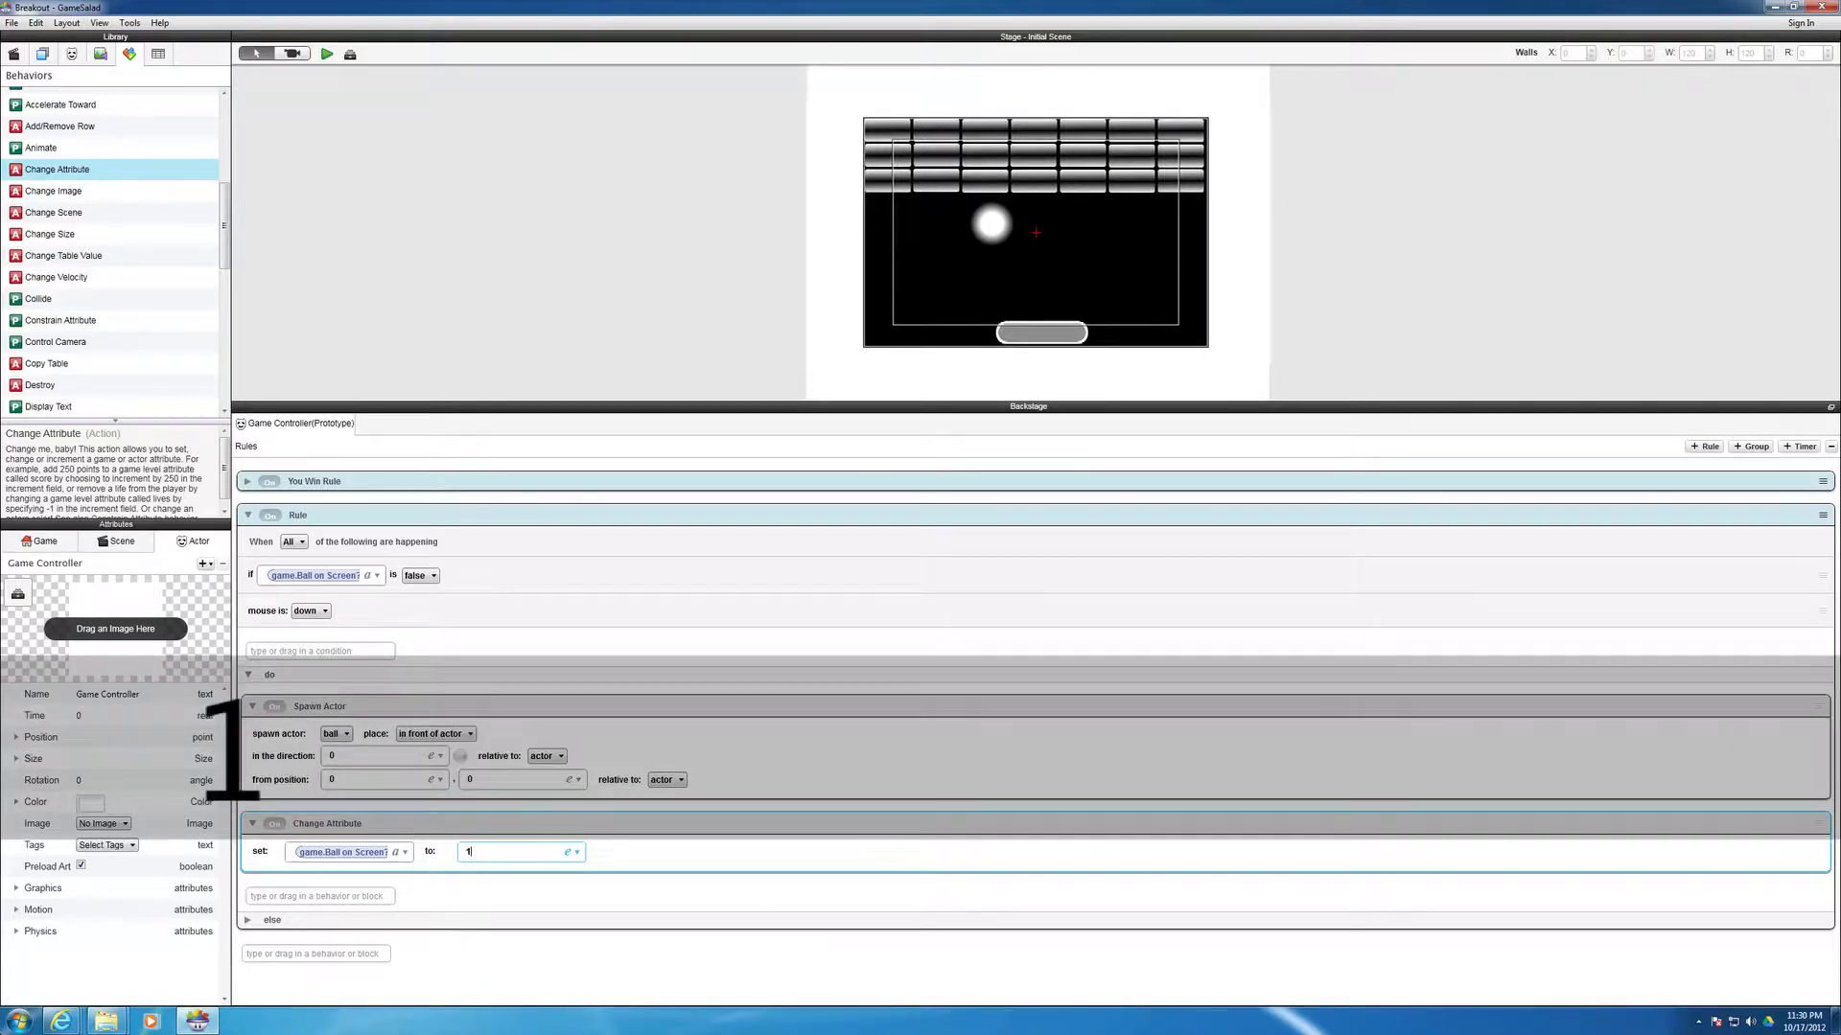
key("Return")
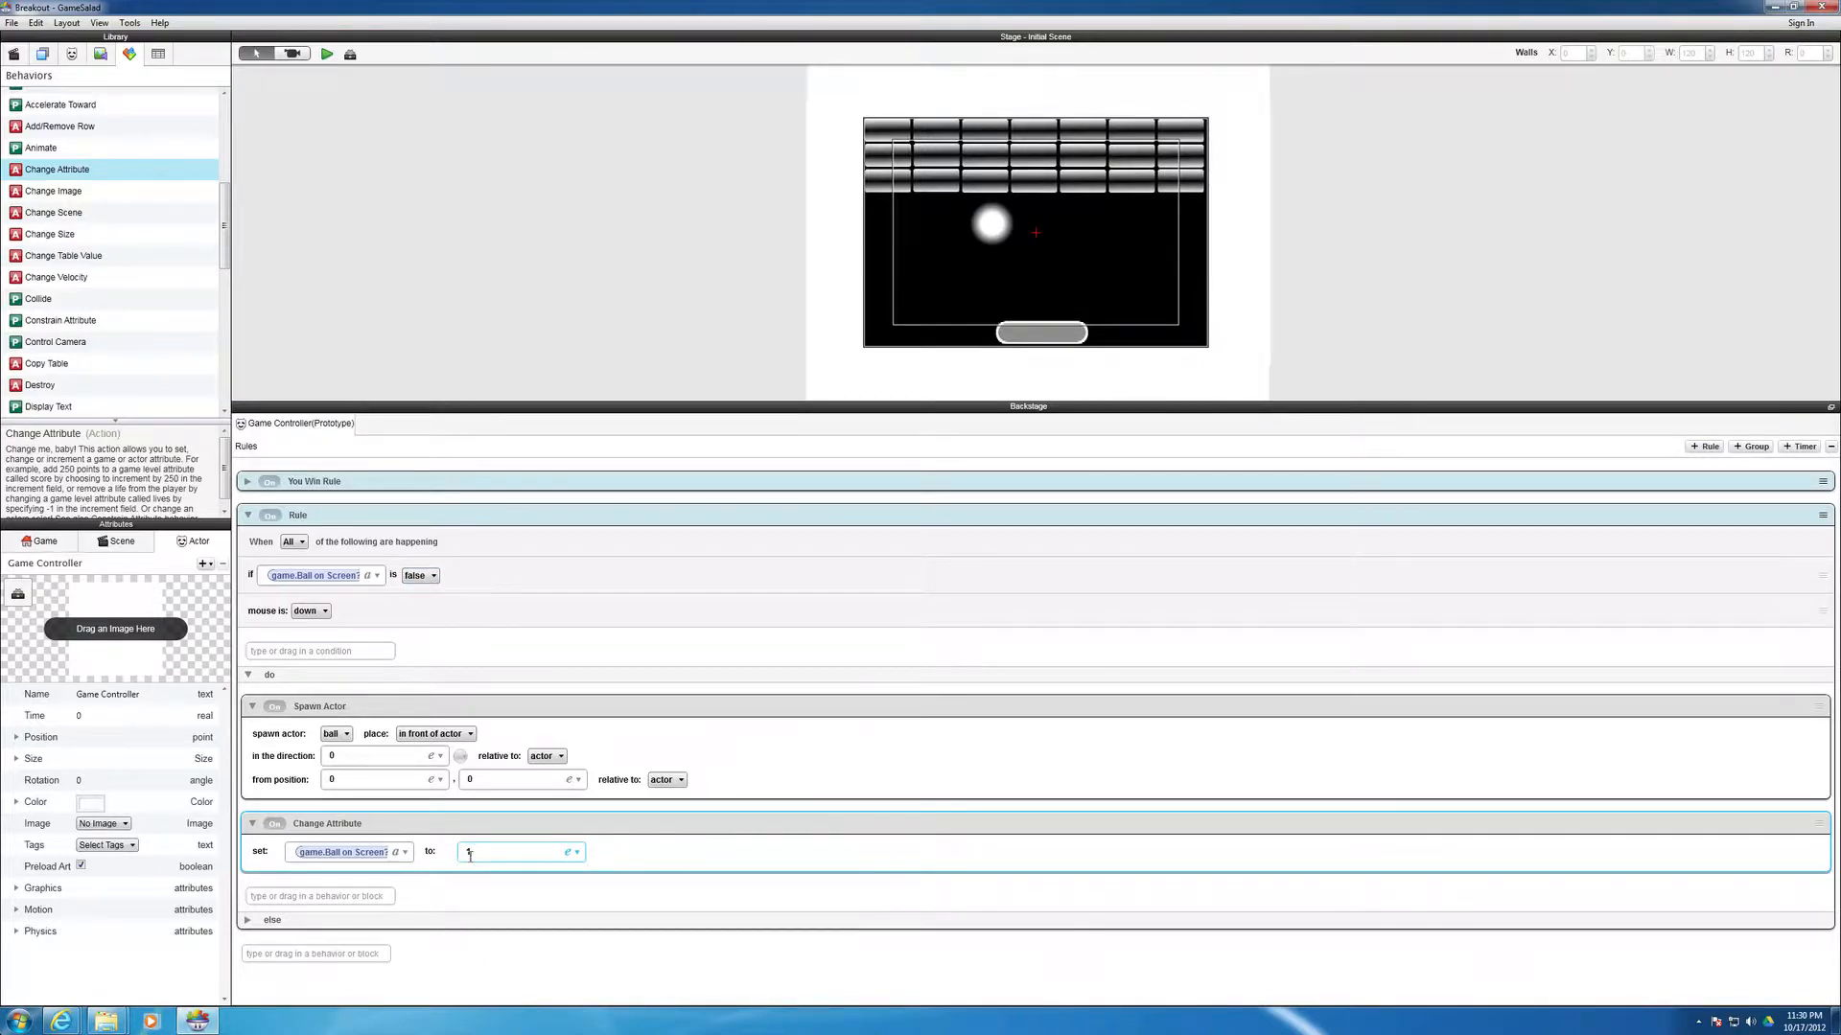
- Rename the Spawn Actor behavior in the second rule to Spawn New Ball Actor
left_click(499, 884)
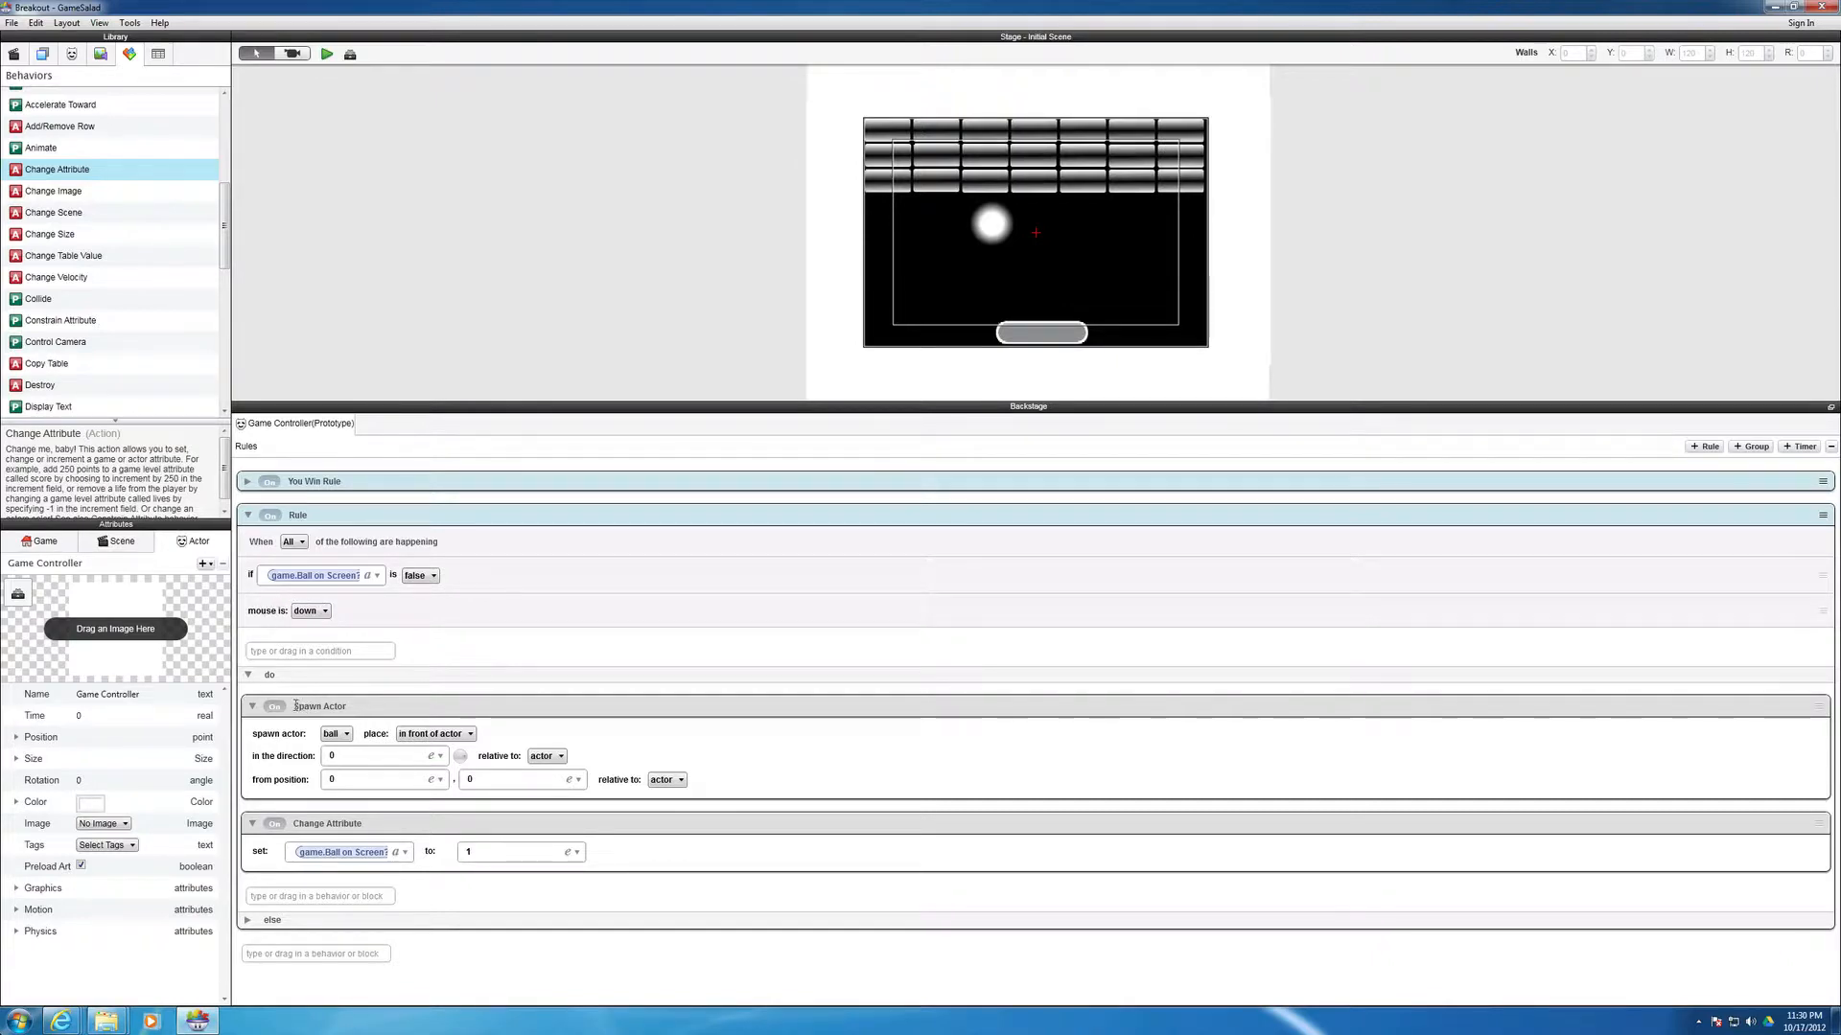
double_click(325, 706)
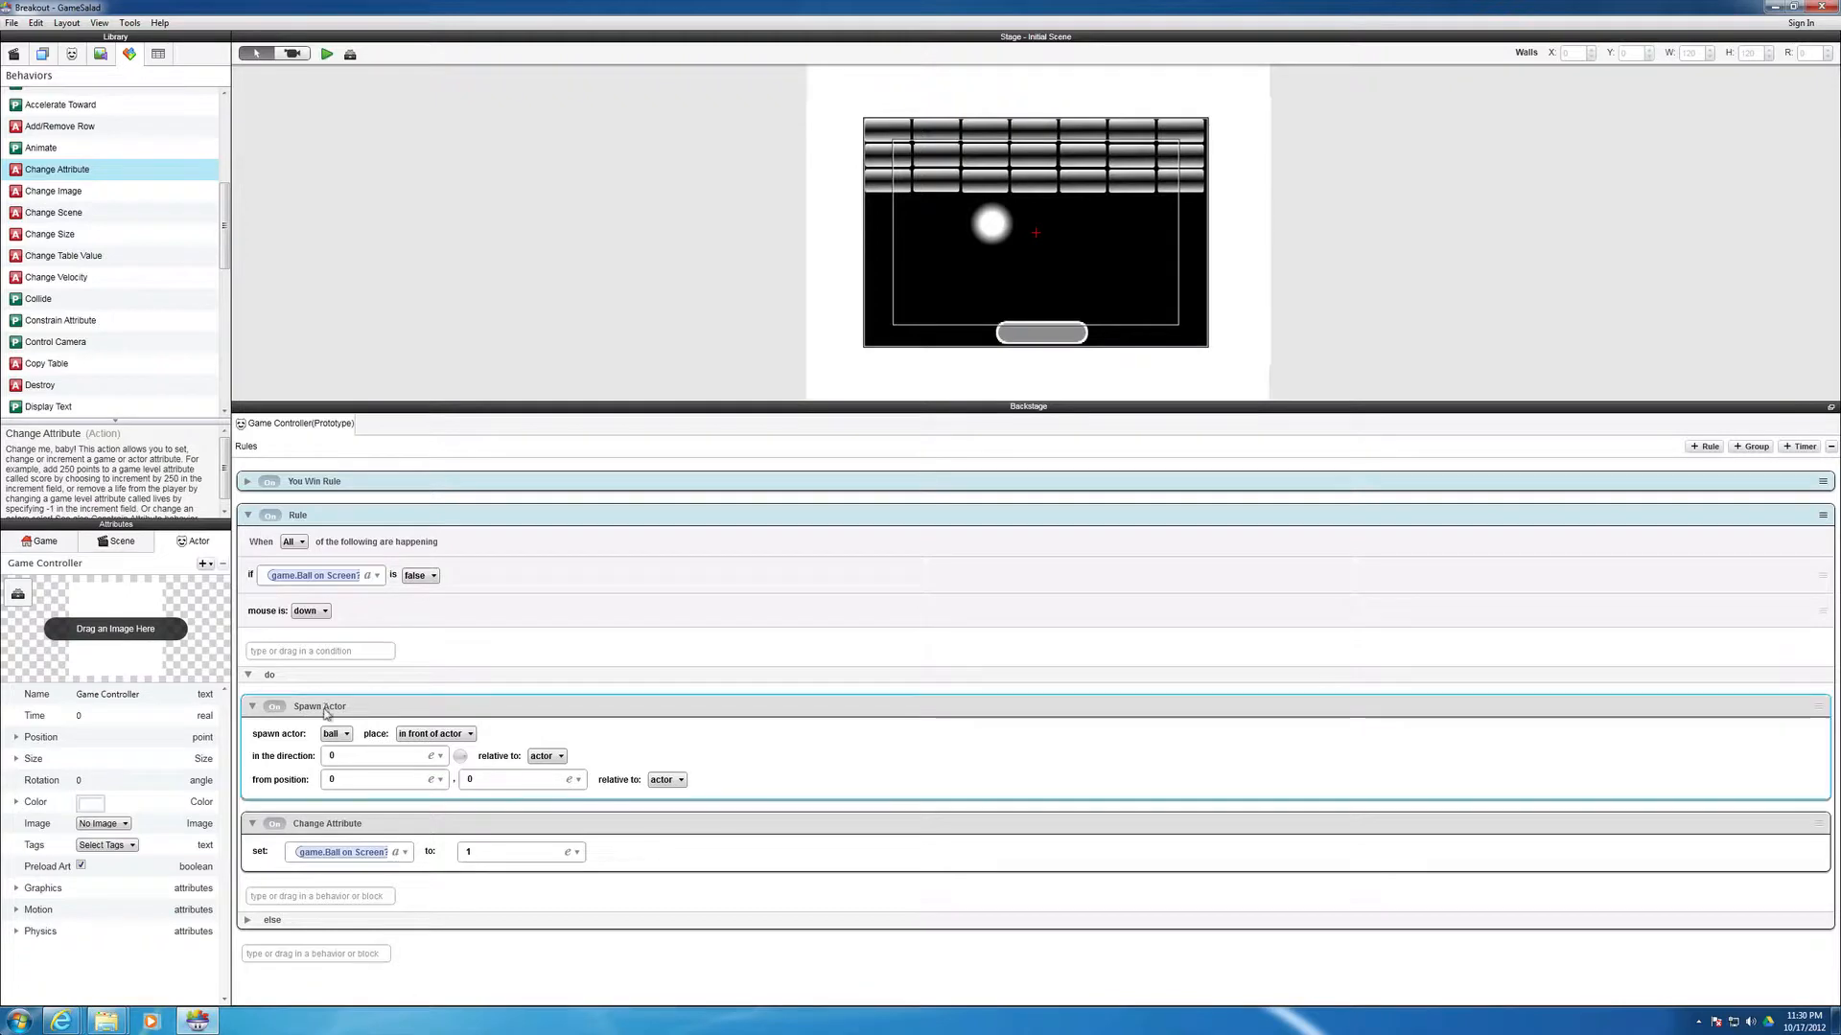
left_click(325, 707)
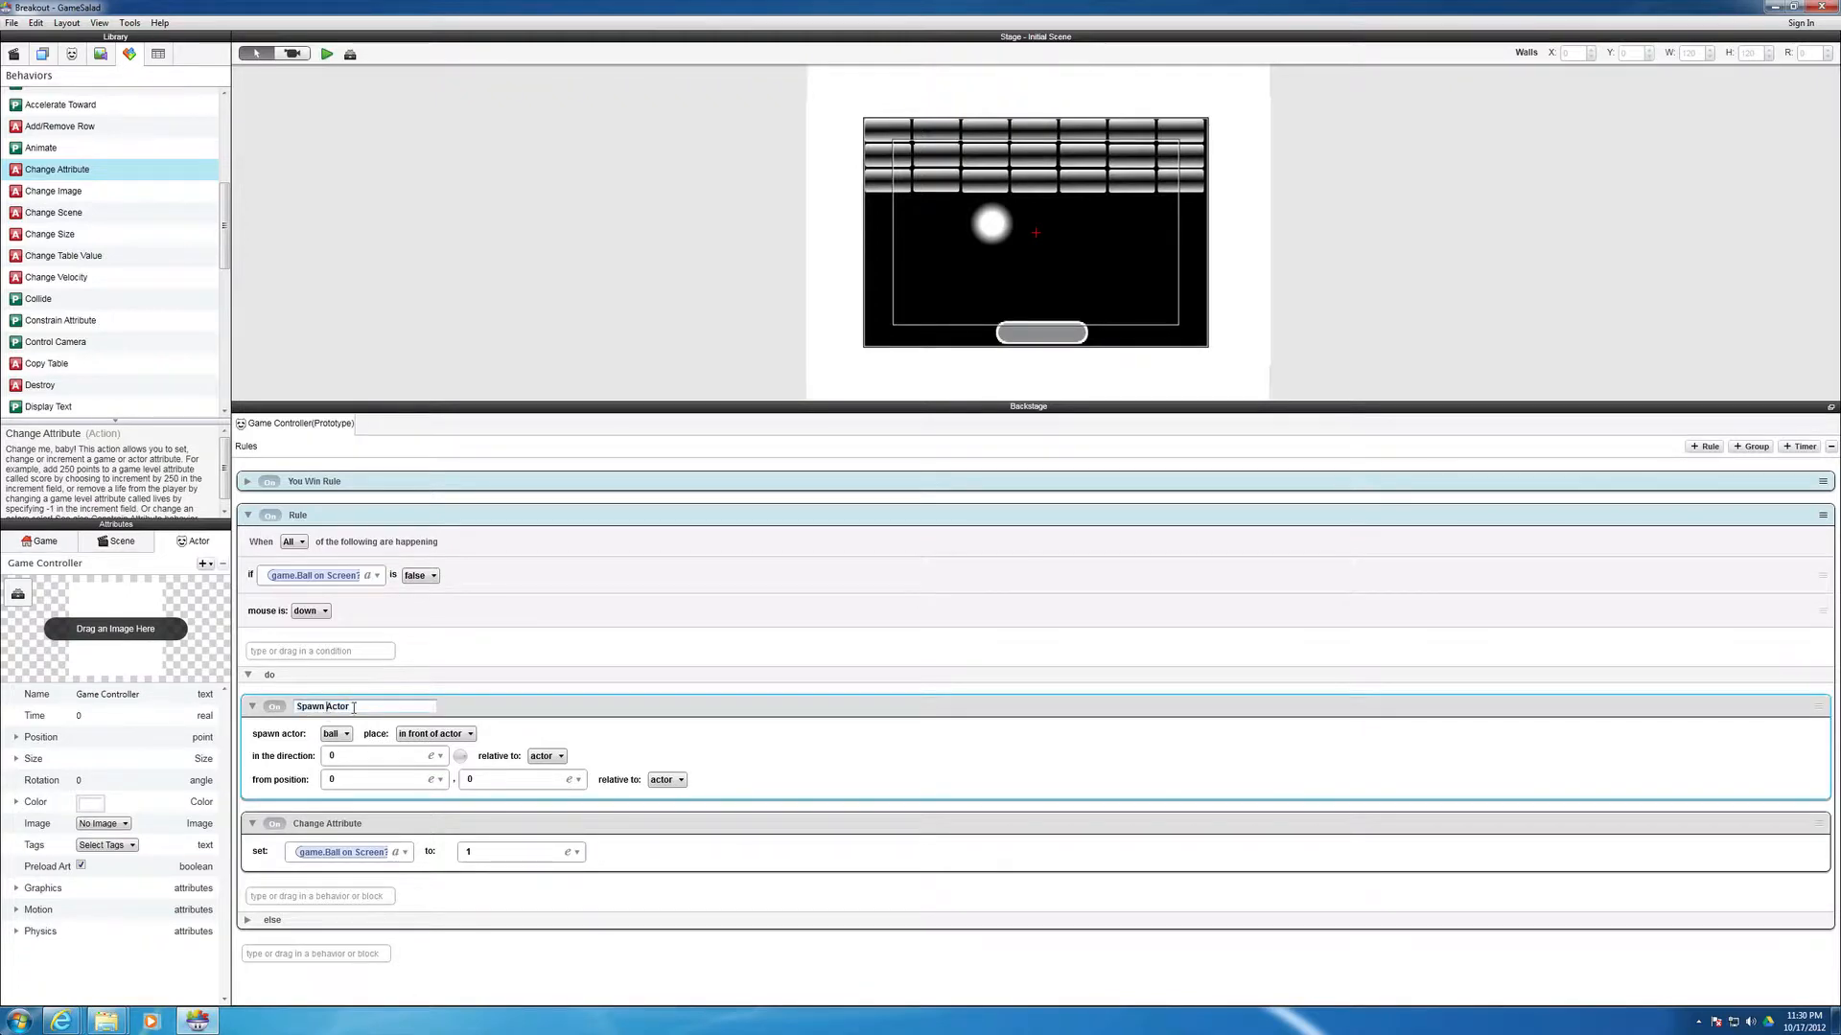
type("New Ball")
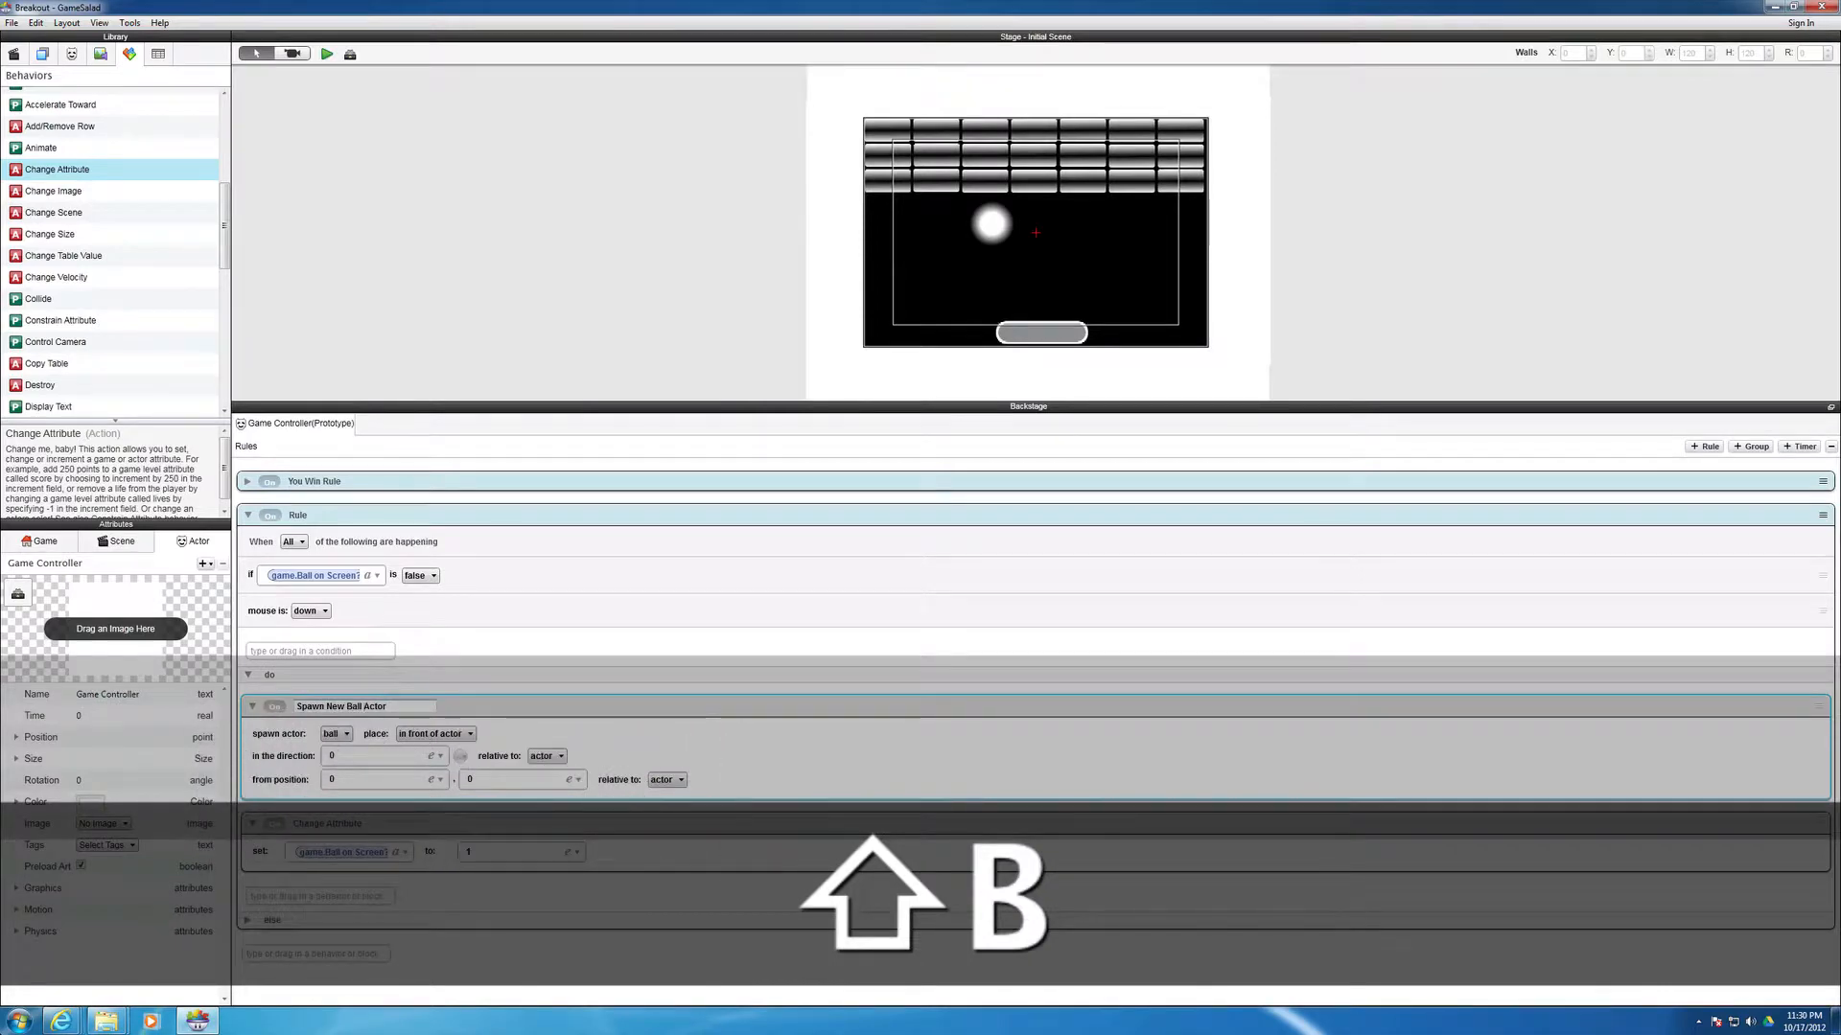
key("Right")
key("Right")
key("Return")
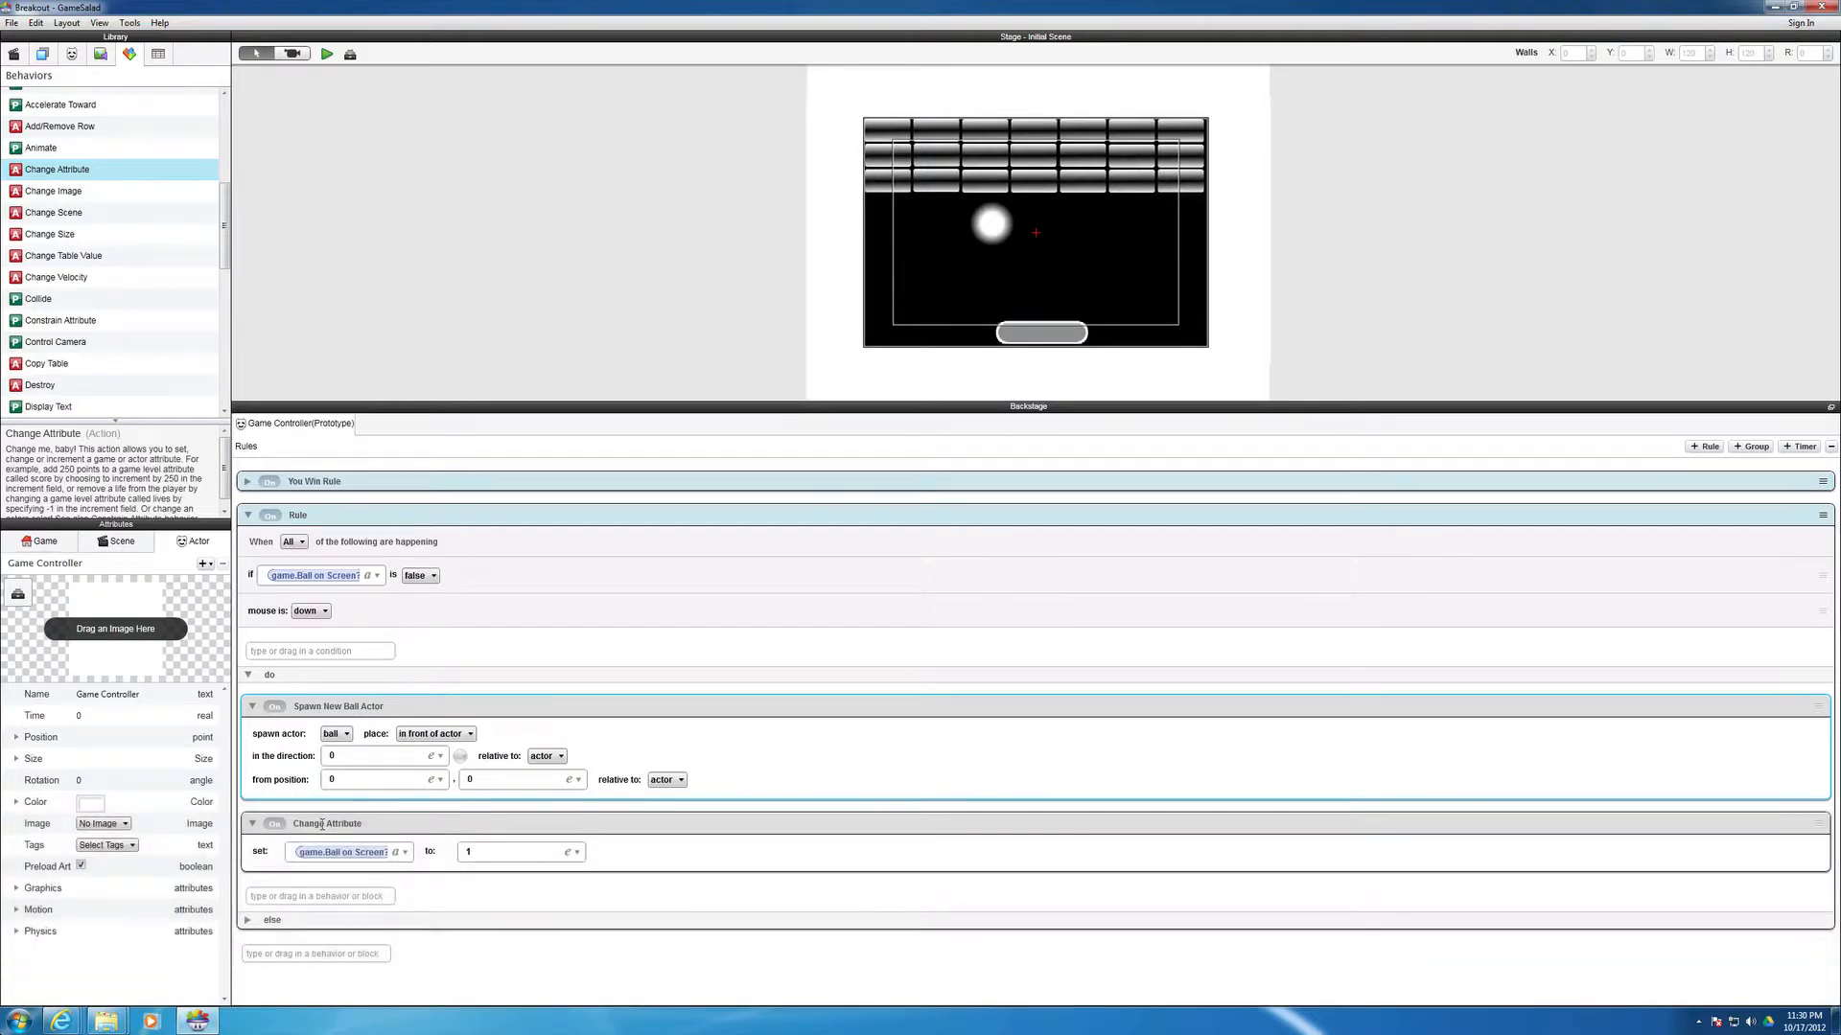
- Rename the Change Attribute behavior in the second rule to Change Ball on Screen Attribute
double_click(324, 824)
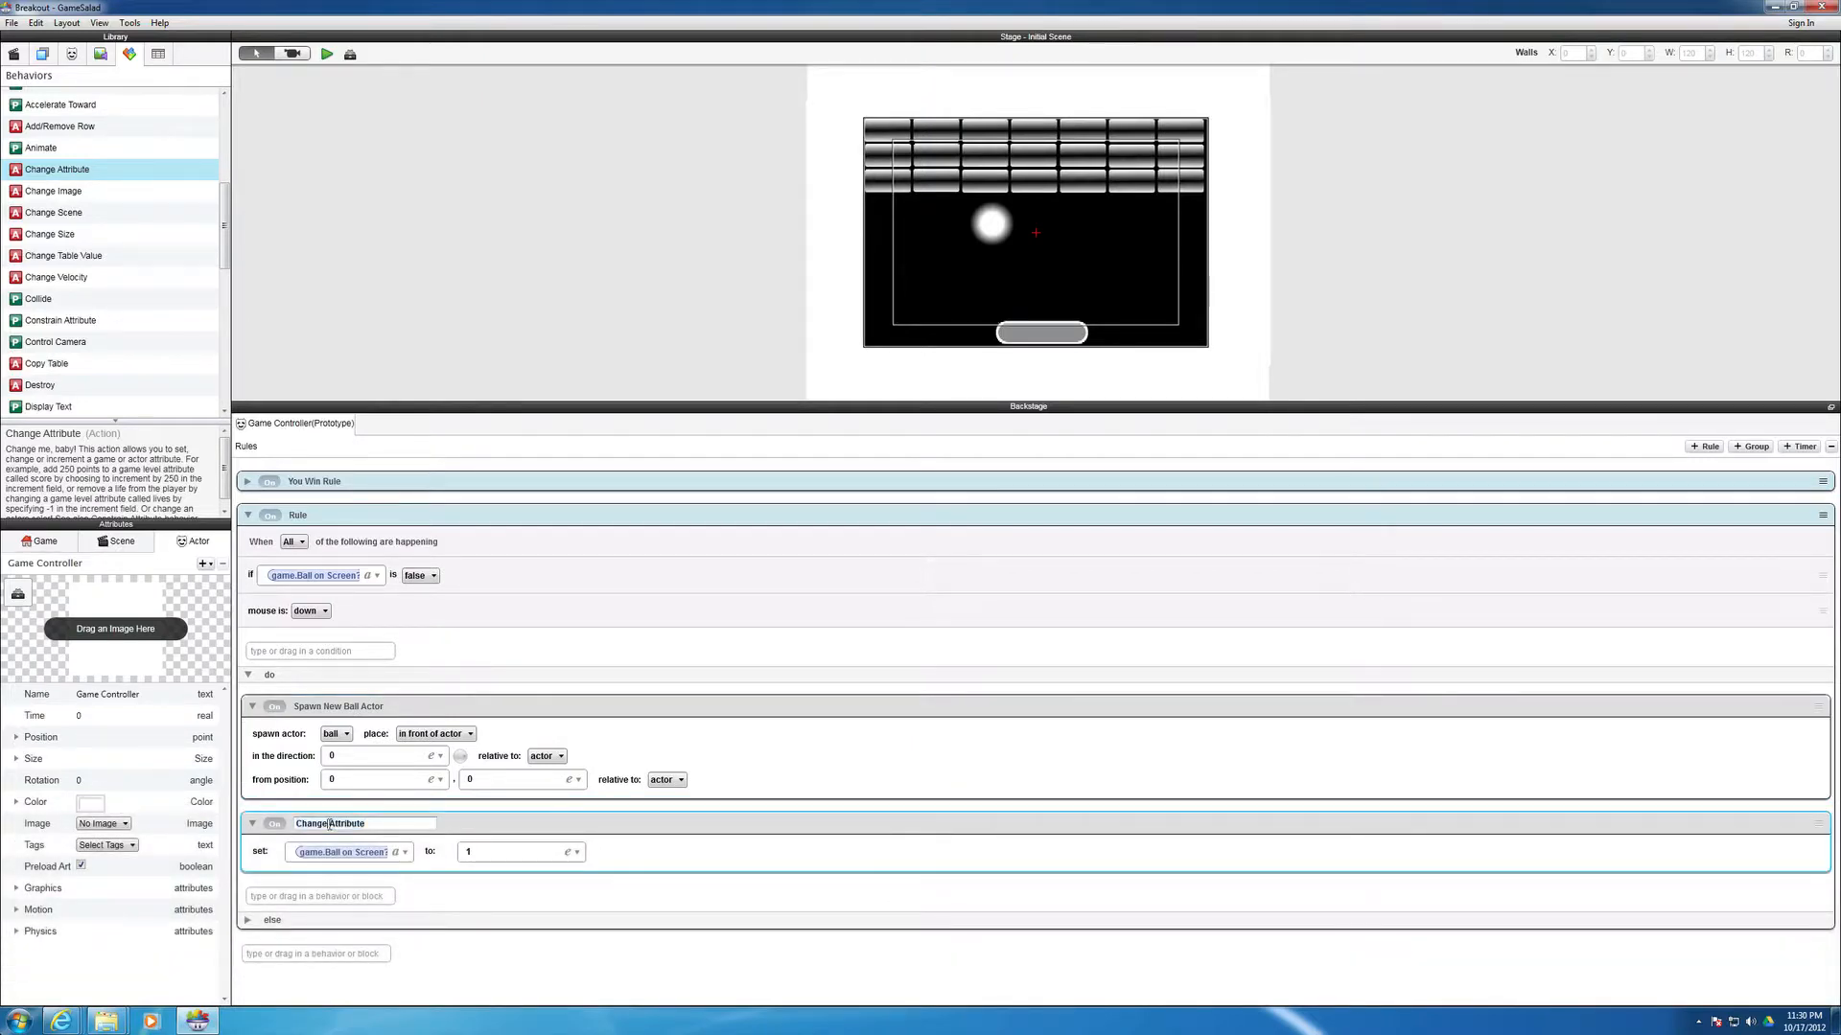
type("Ball on")
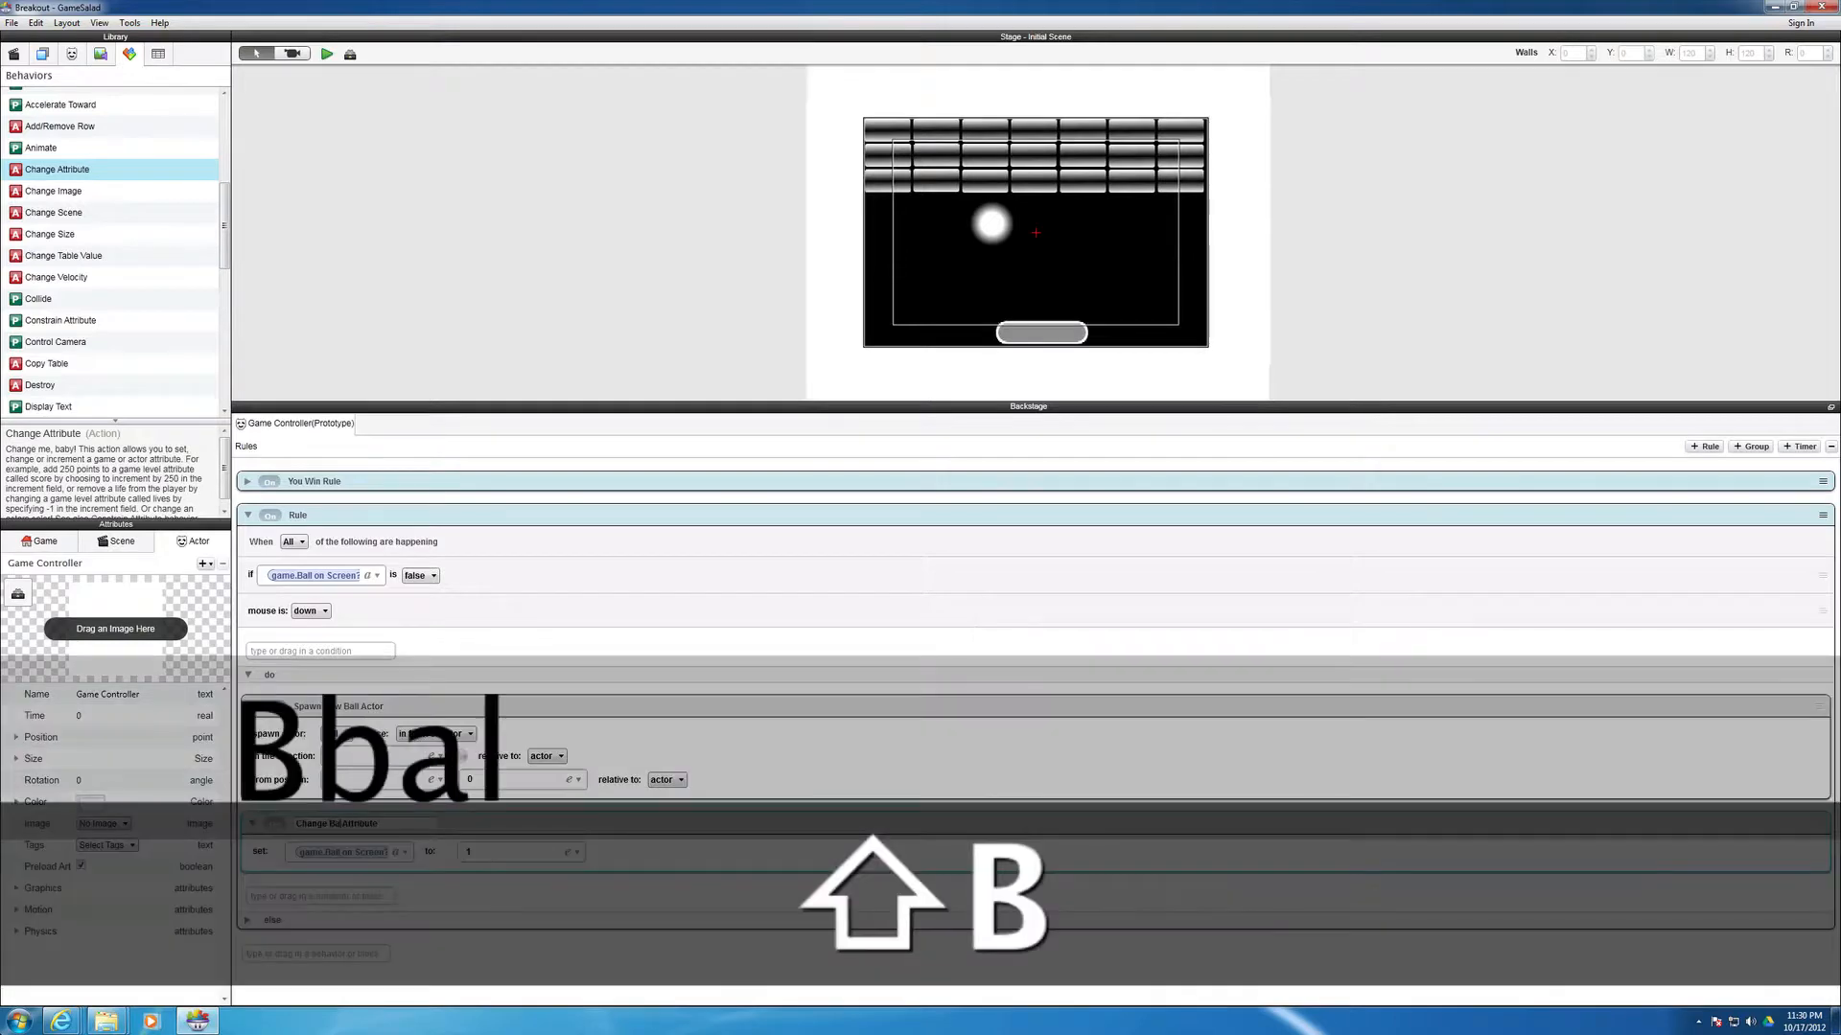
type(" Scree")
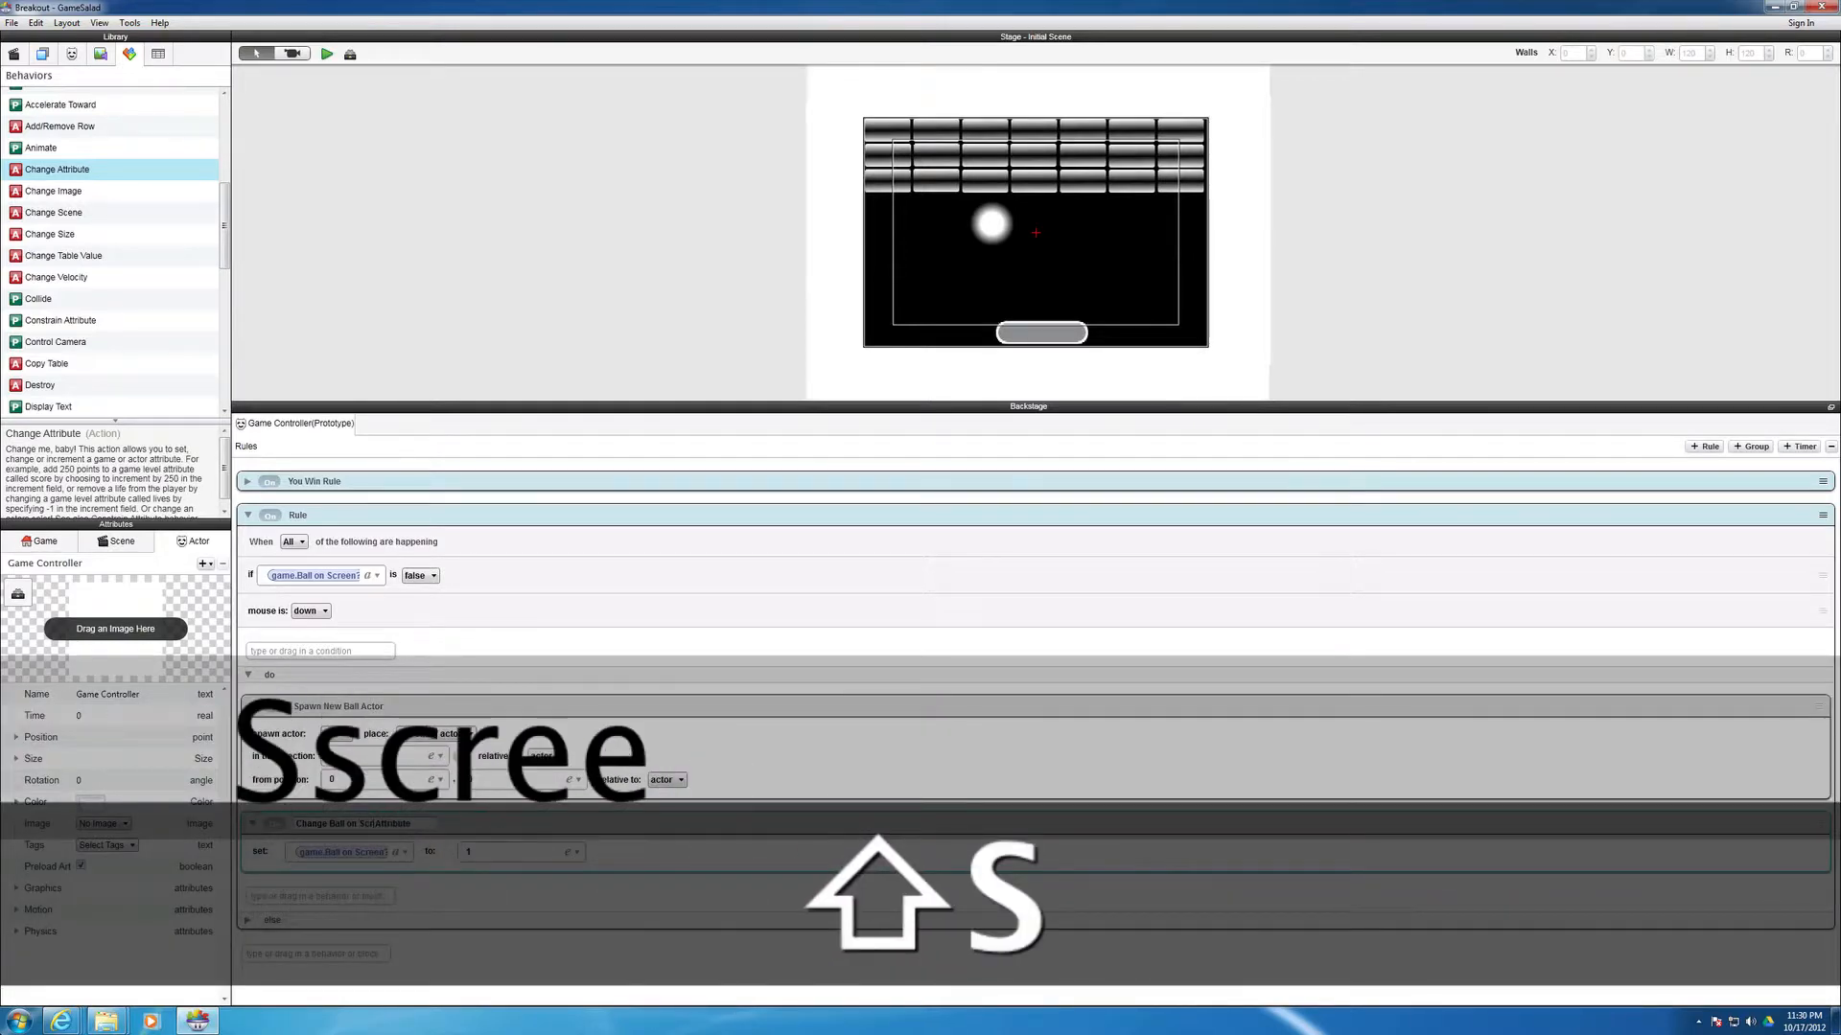
type("n")
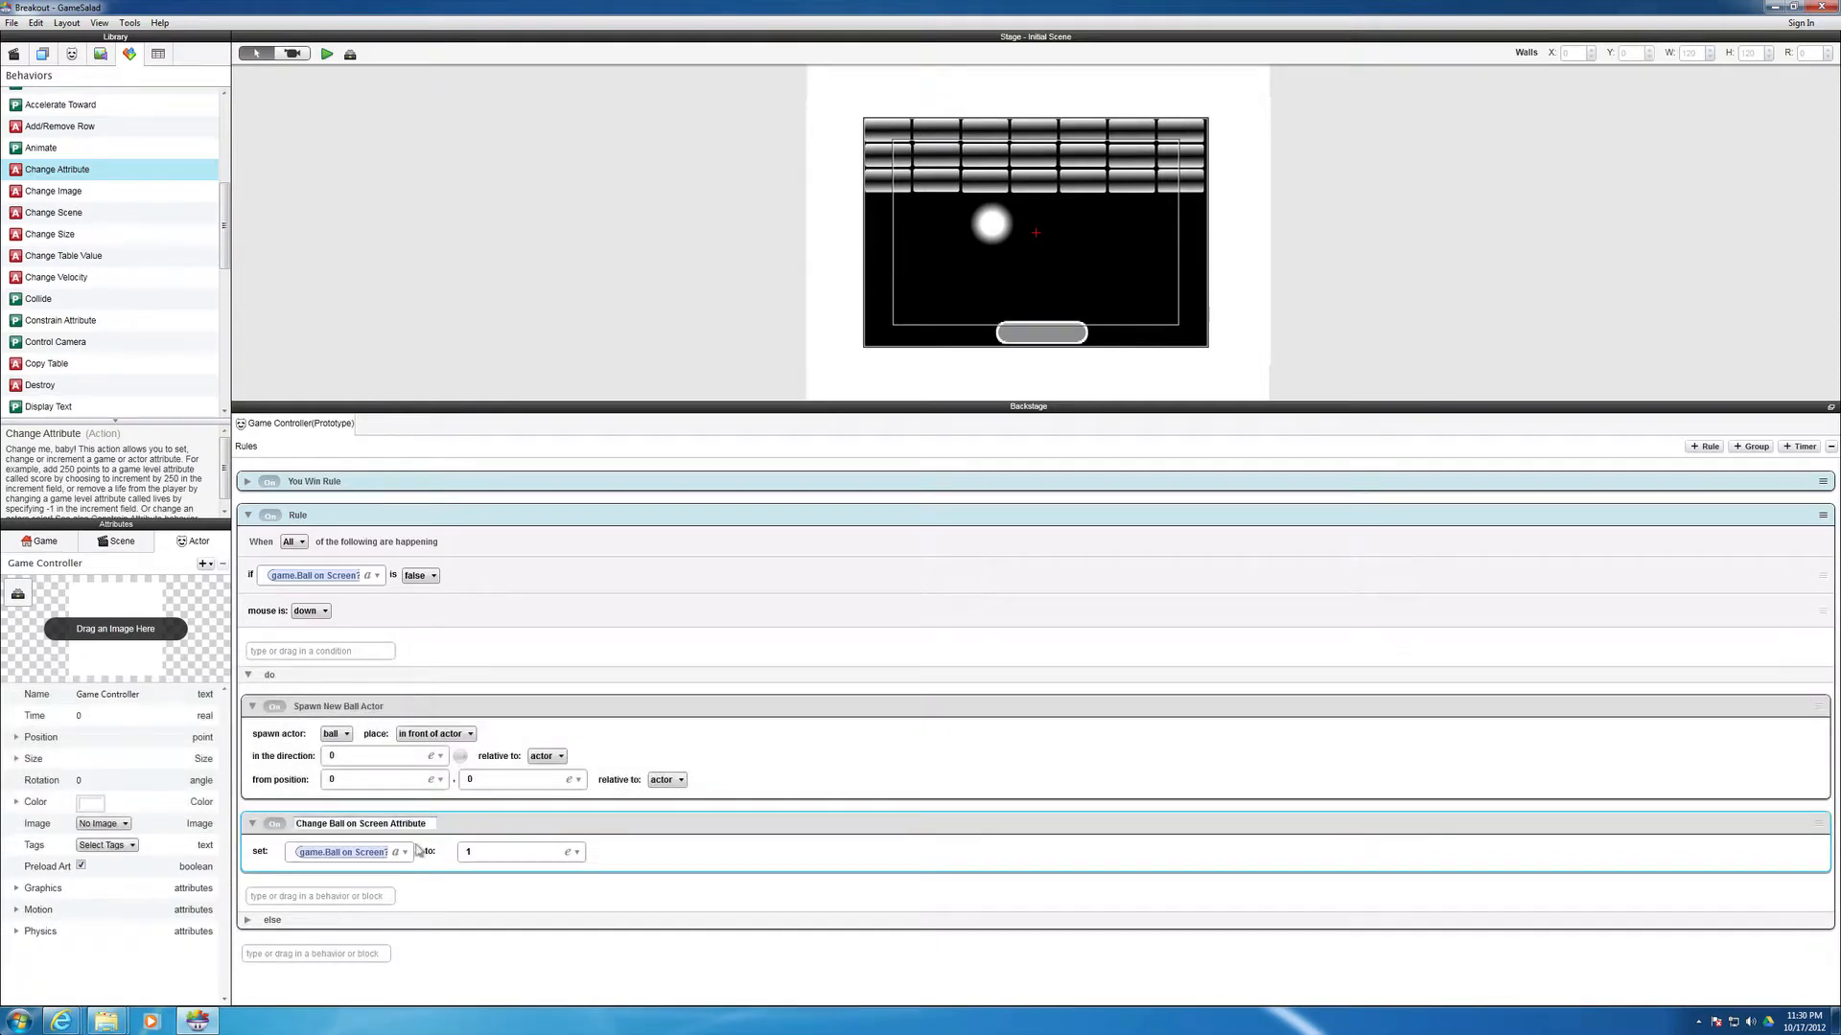
key("Return")
- Expand the second rule's else section and try to add an Attribute condition inside it
left_click(247, 921)
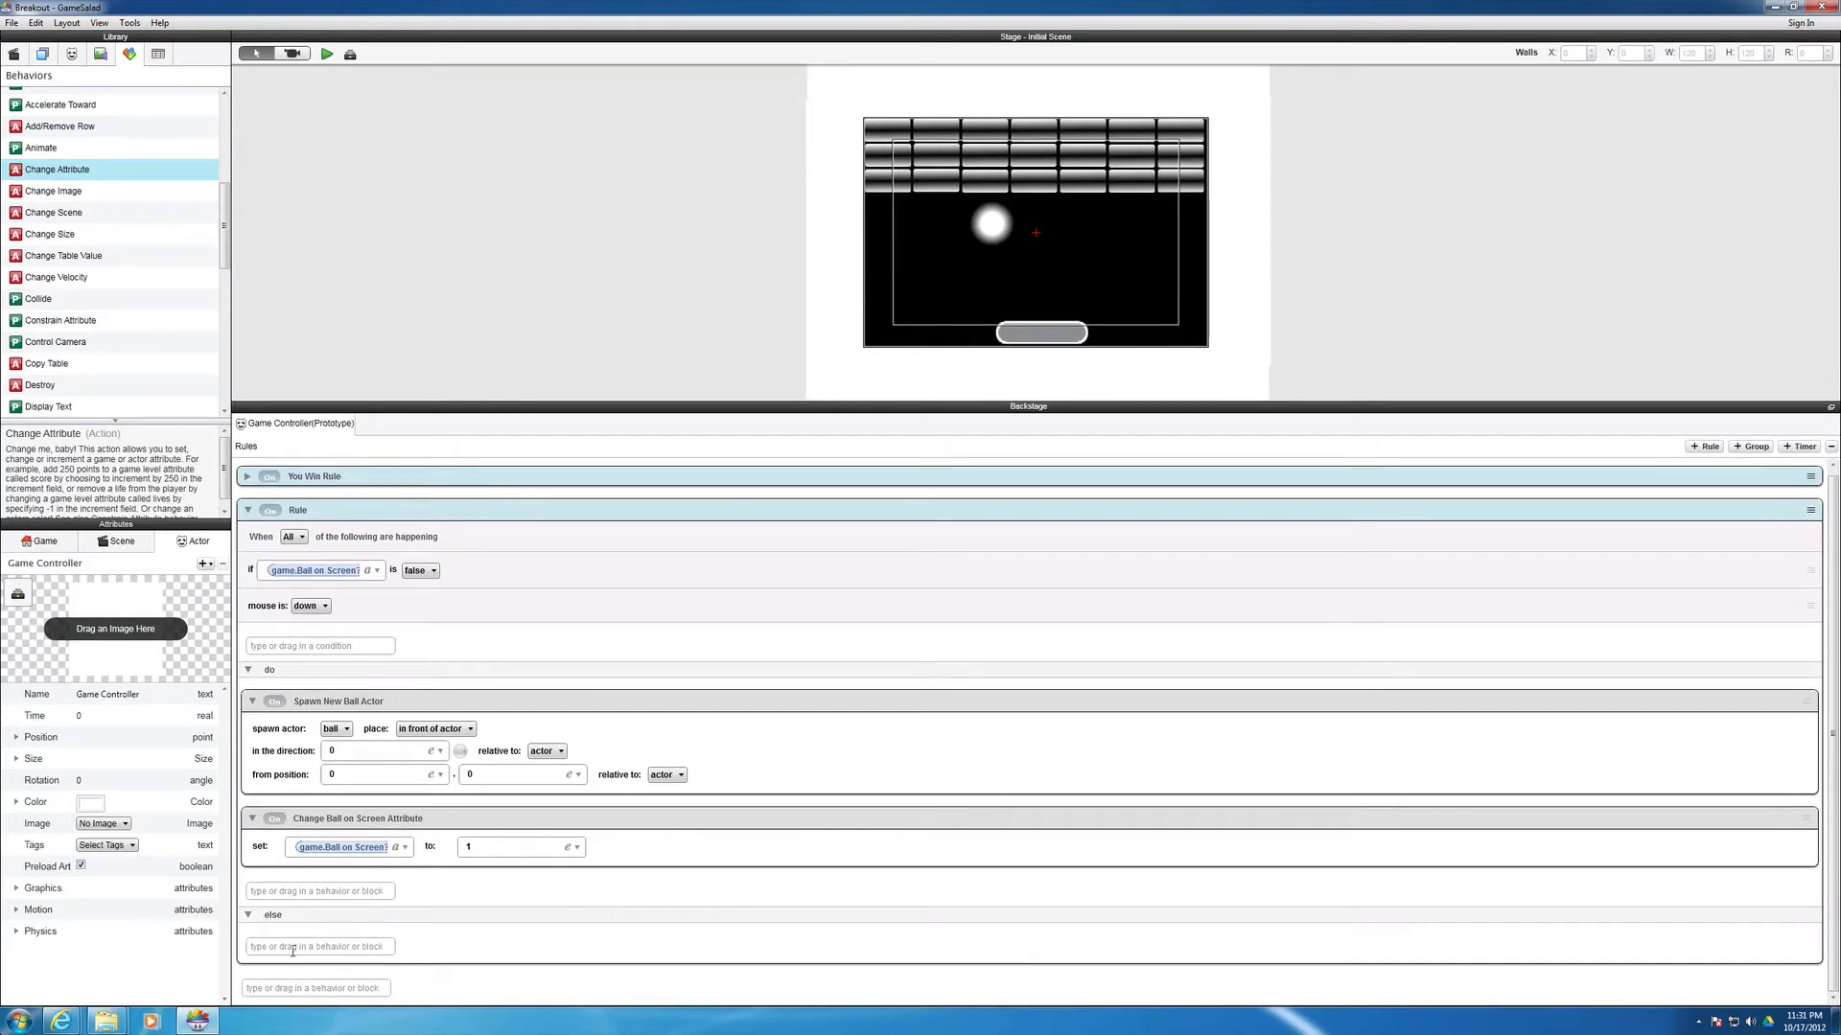
left_click(291, 947)
scroll(49, 200, "up", 2)
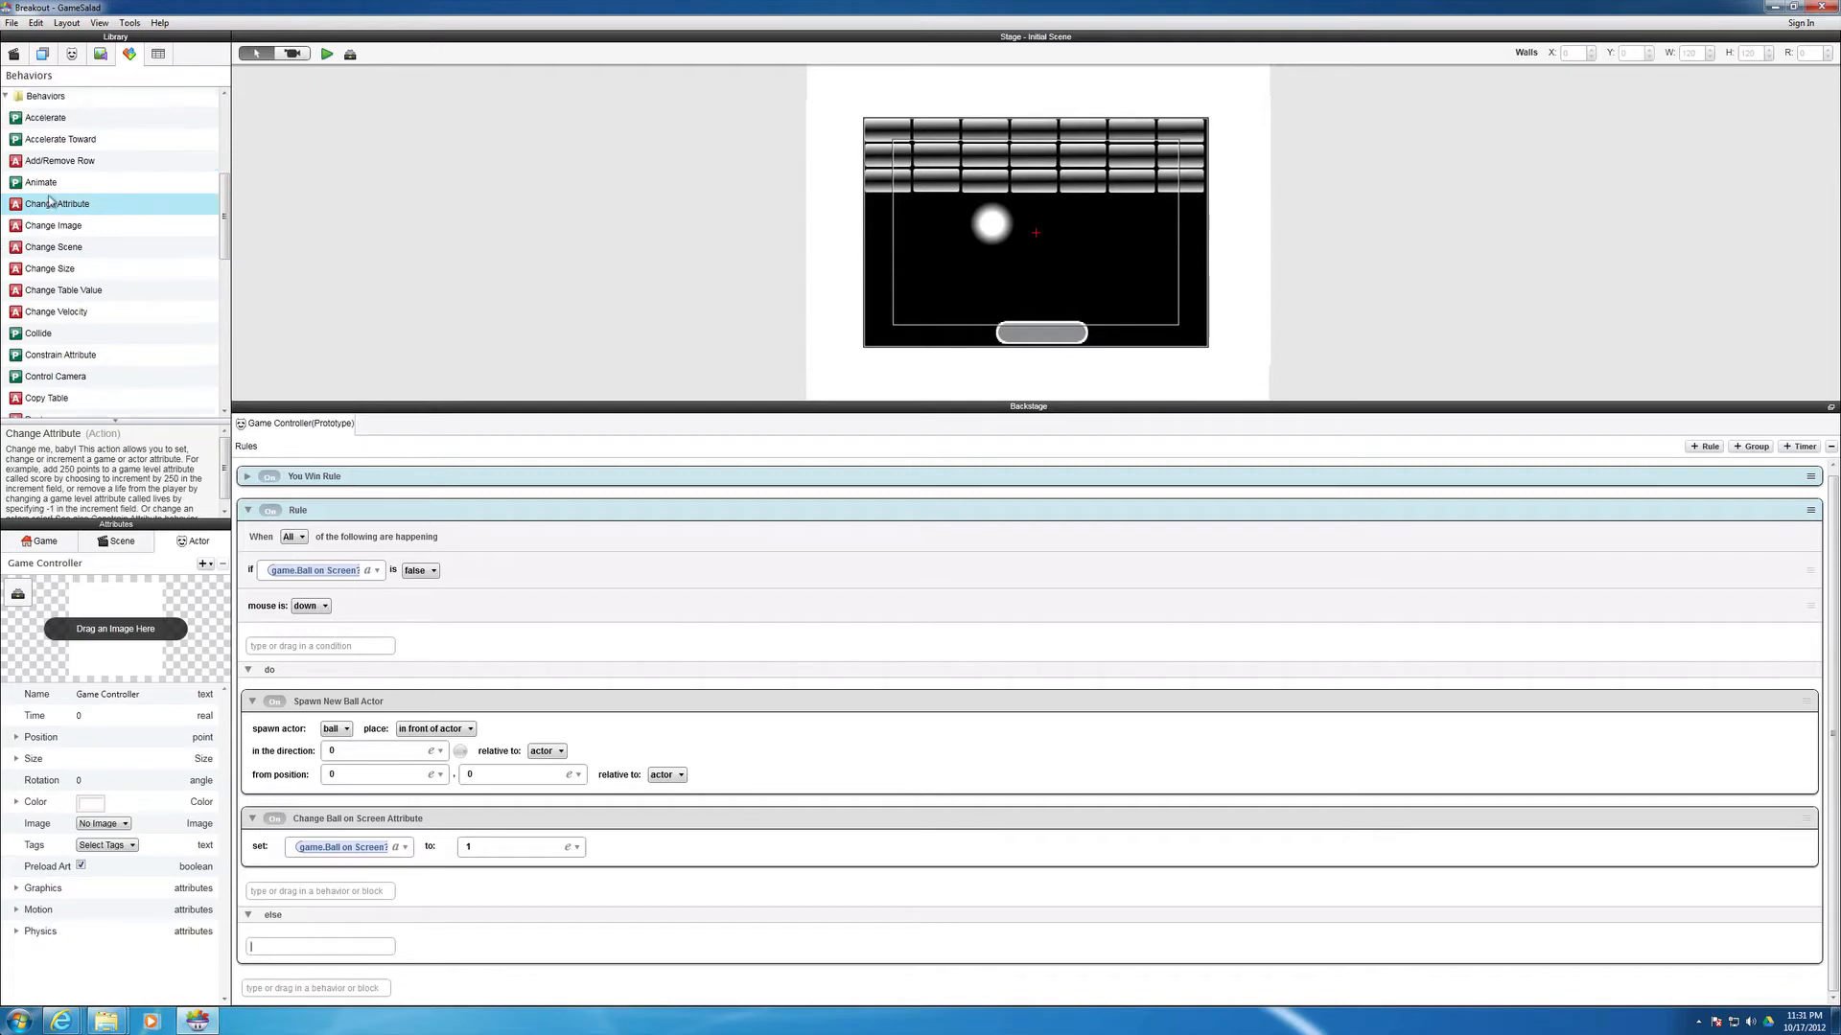
scroll(49, 199, "up", 4)
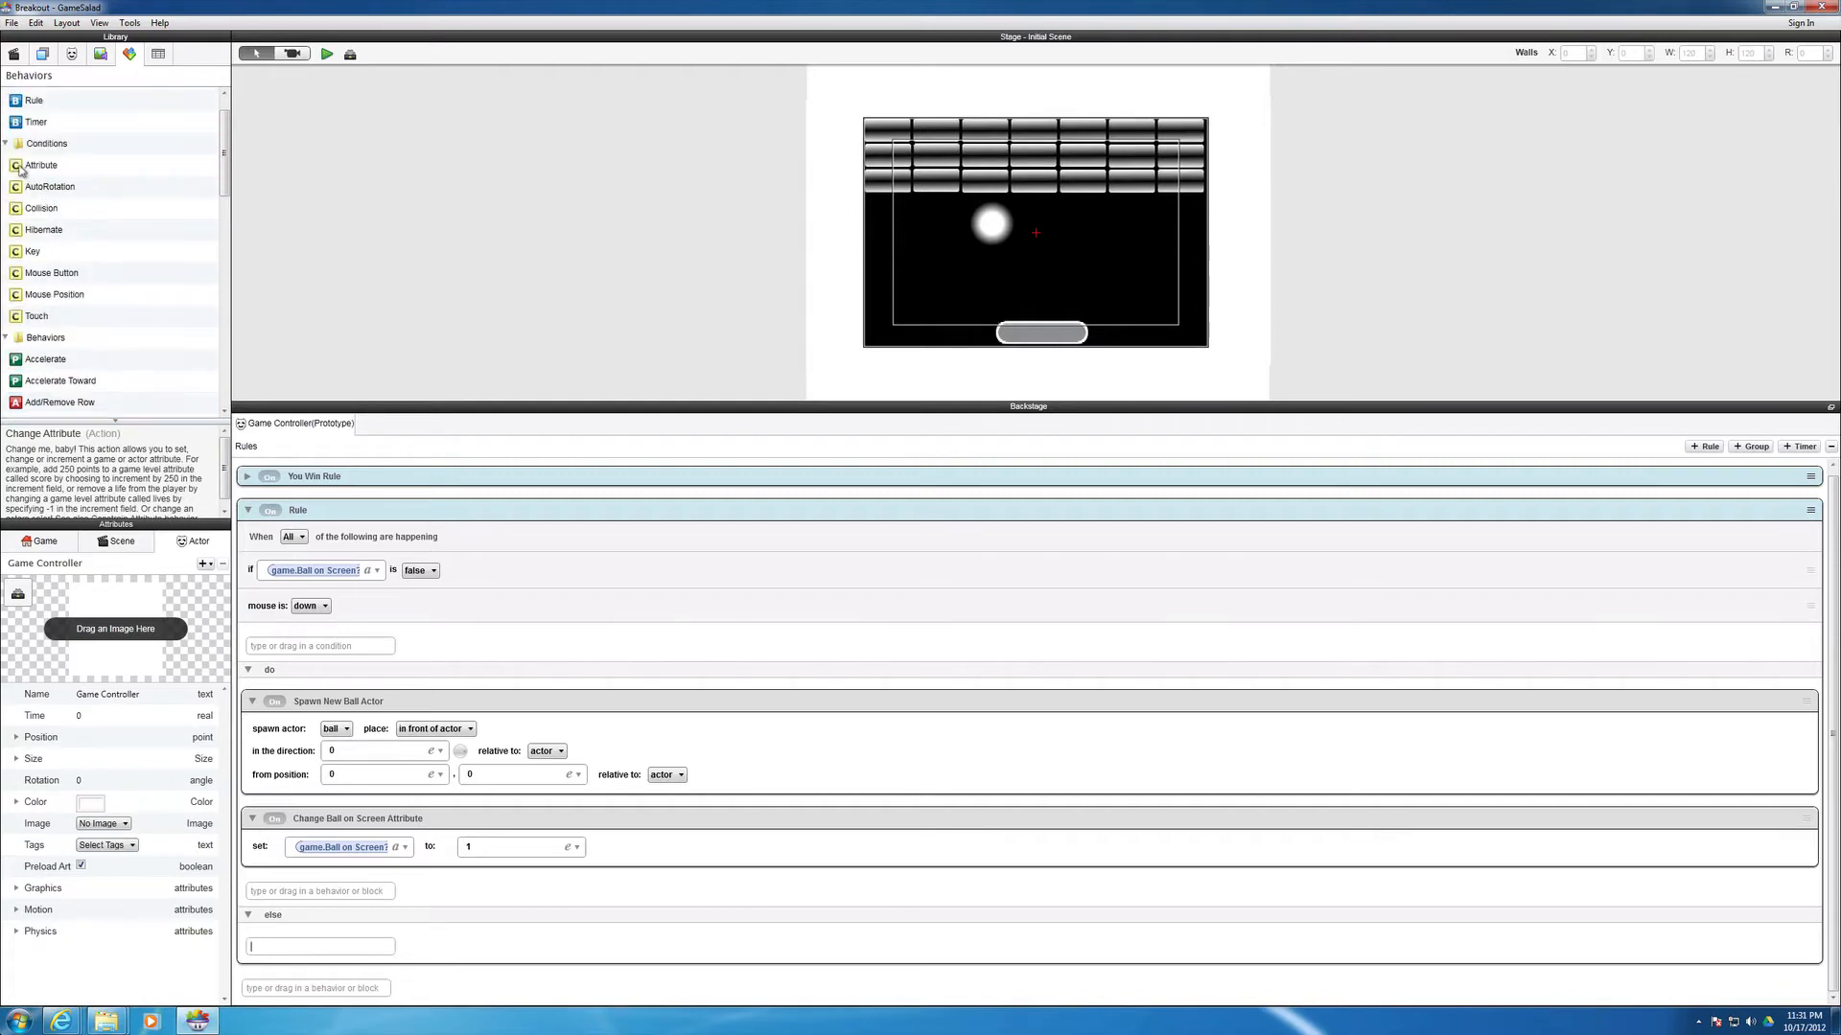
left_click_drag(21, 168, 308, 949)
mouse_move(299, 947)
left_mouse_down()
mouse_move(275, 930)
mouse_move(275, 945)
left_mouse_up()
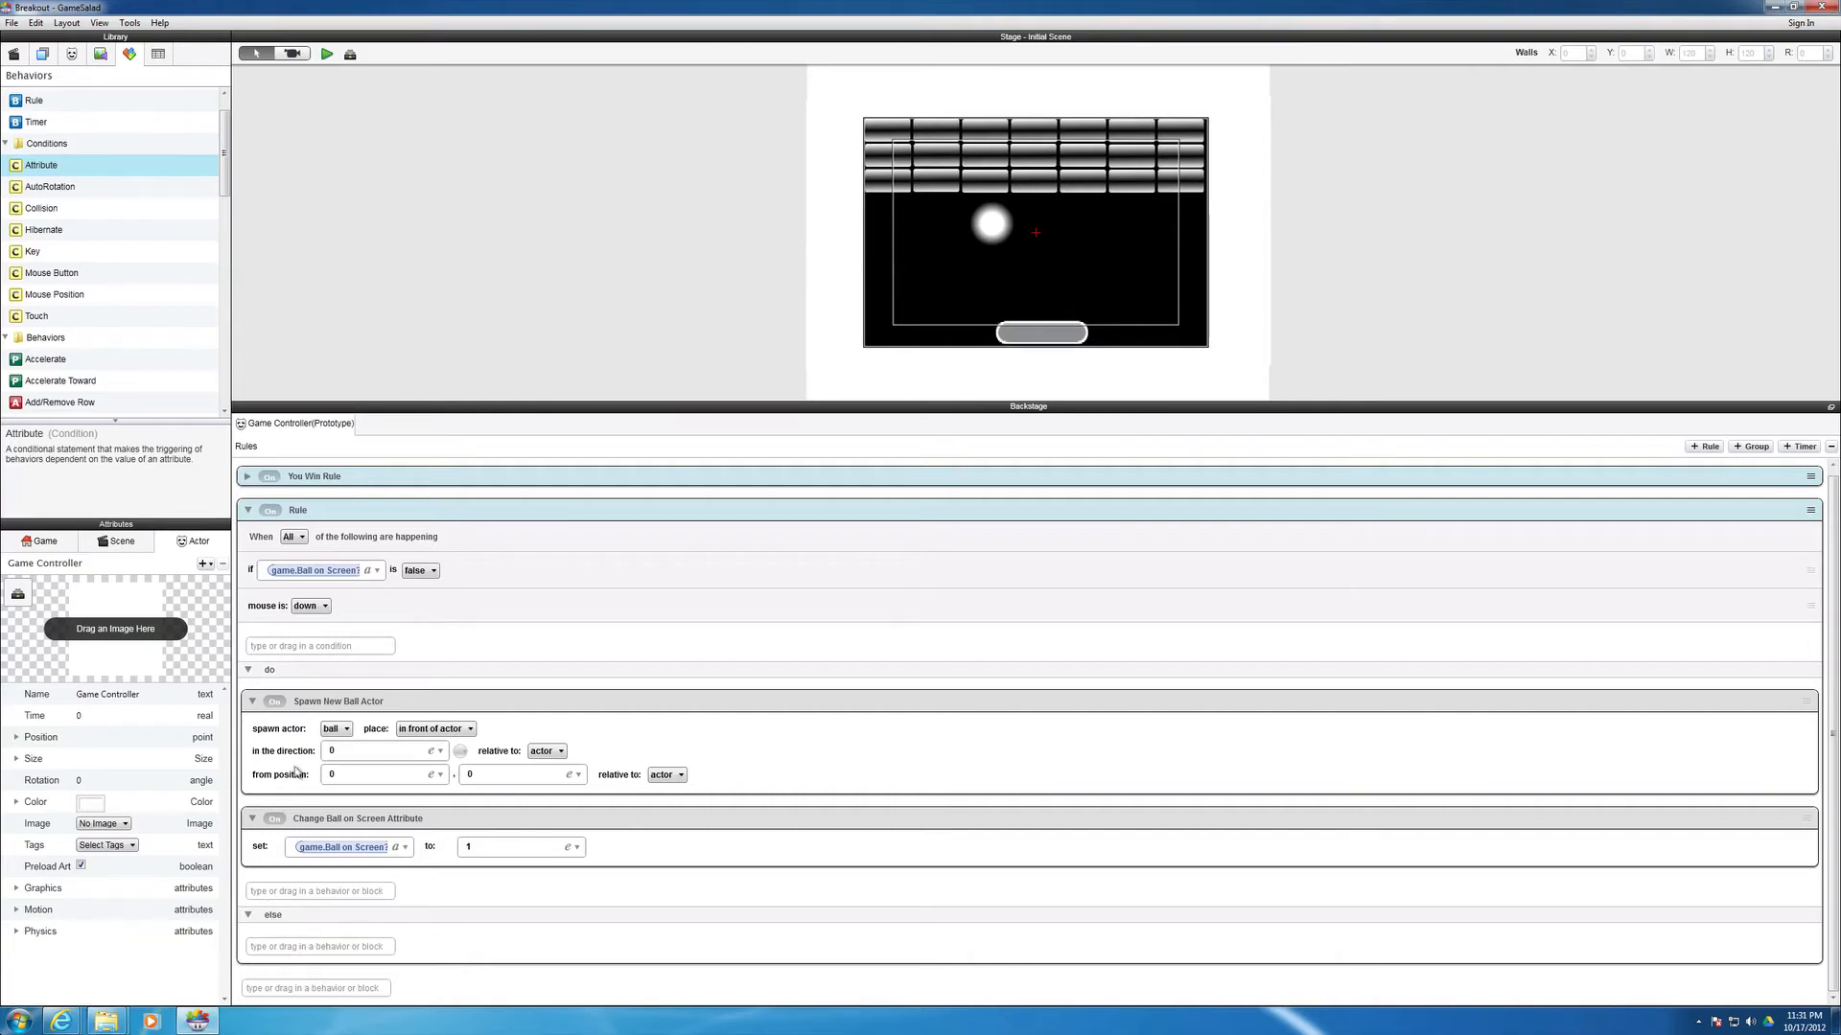
- Collapse the second rule's two do behaviors and add a new rule with an Attribute condition below that rule
left_click(252, 703)
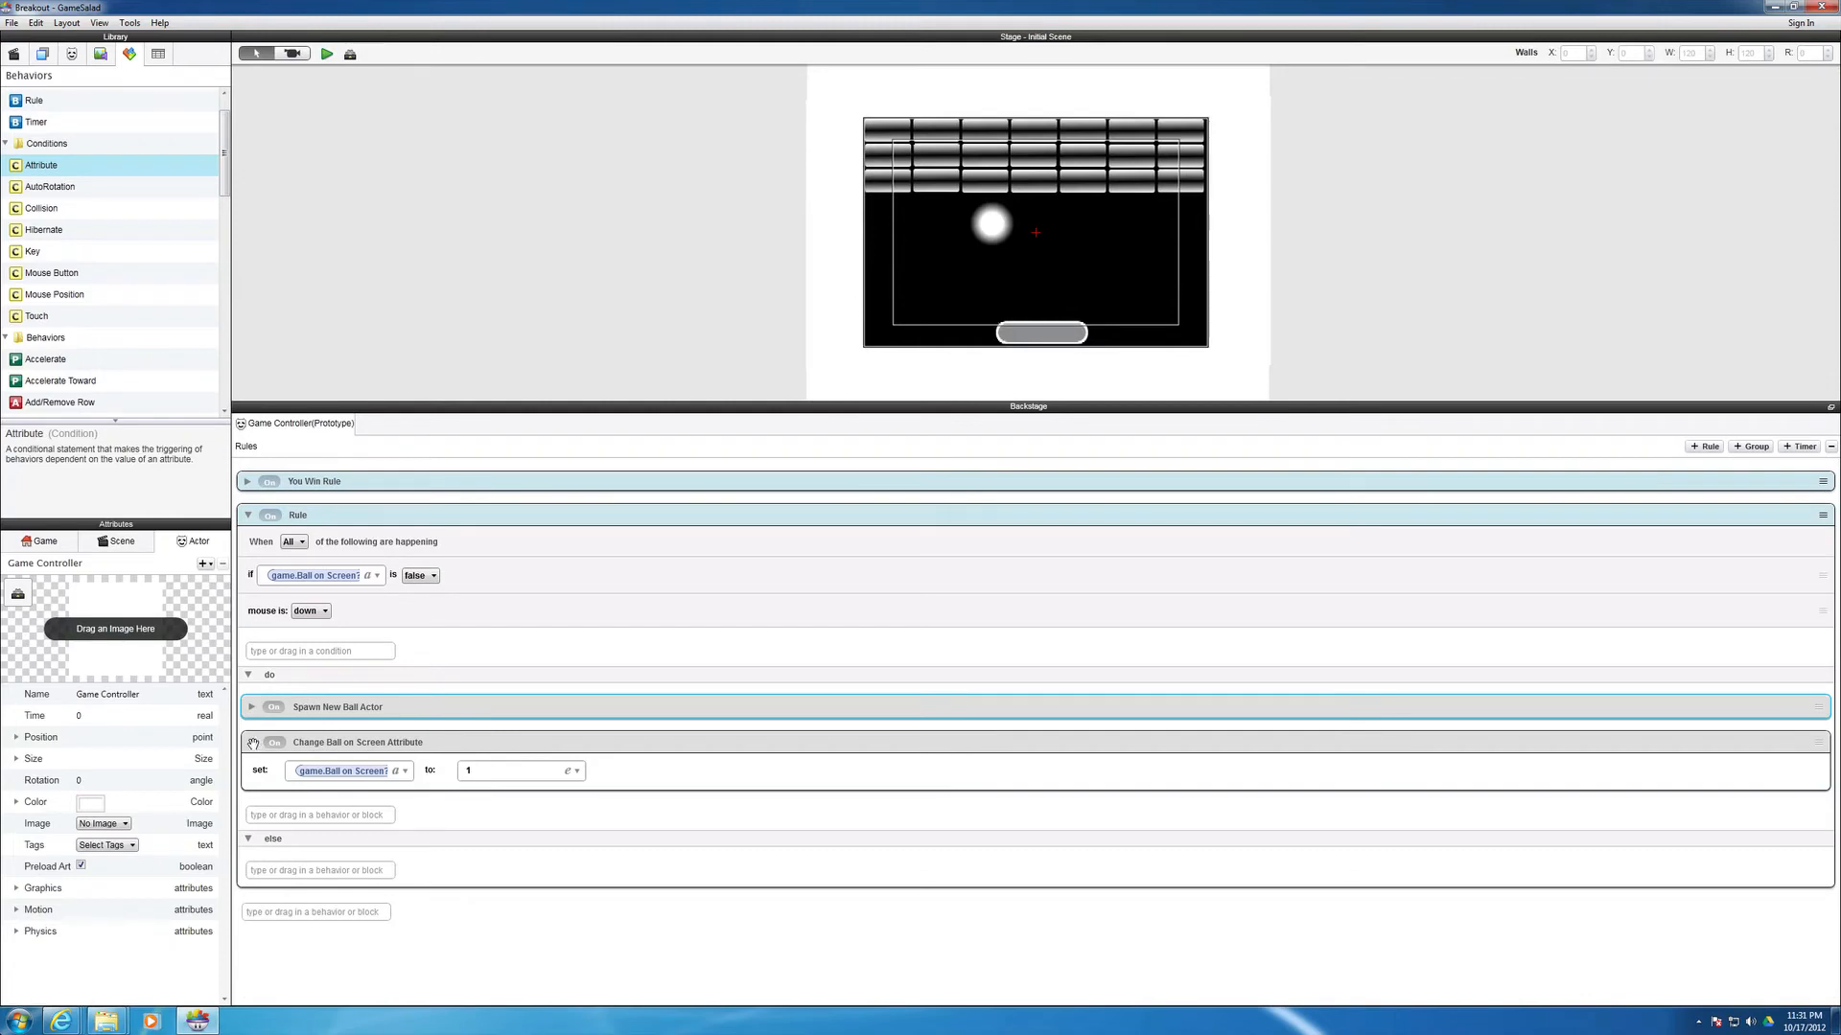
left_click(253, 744)
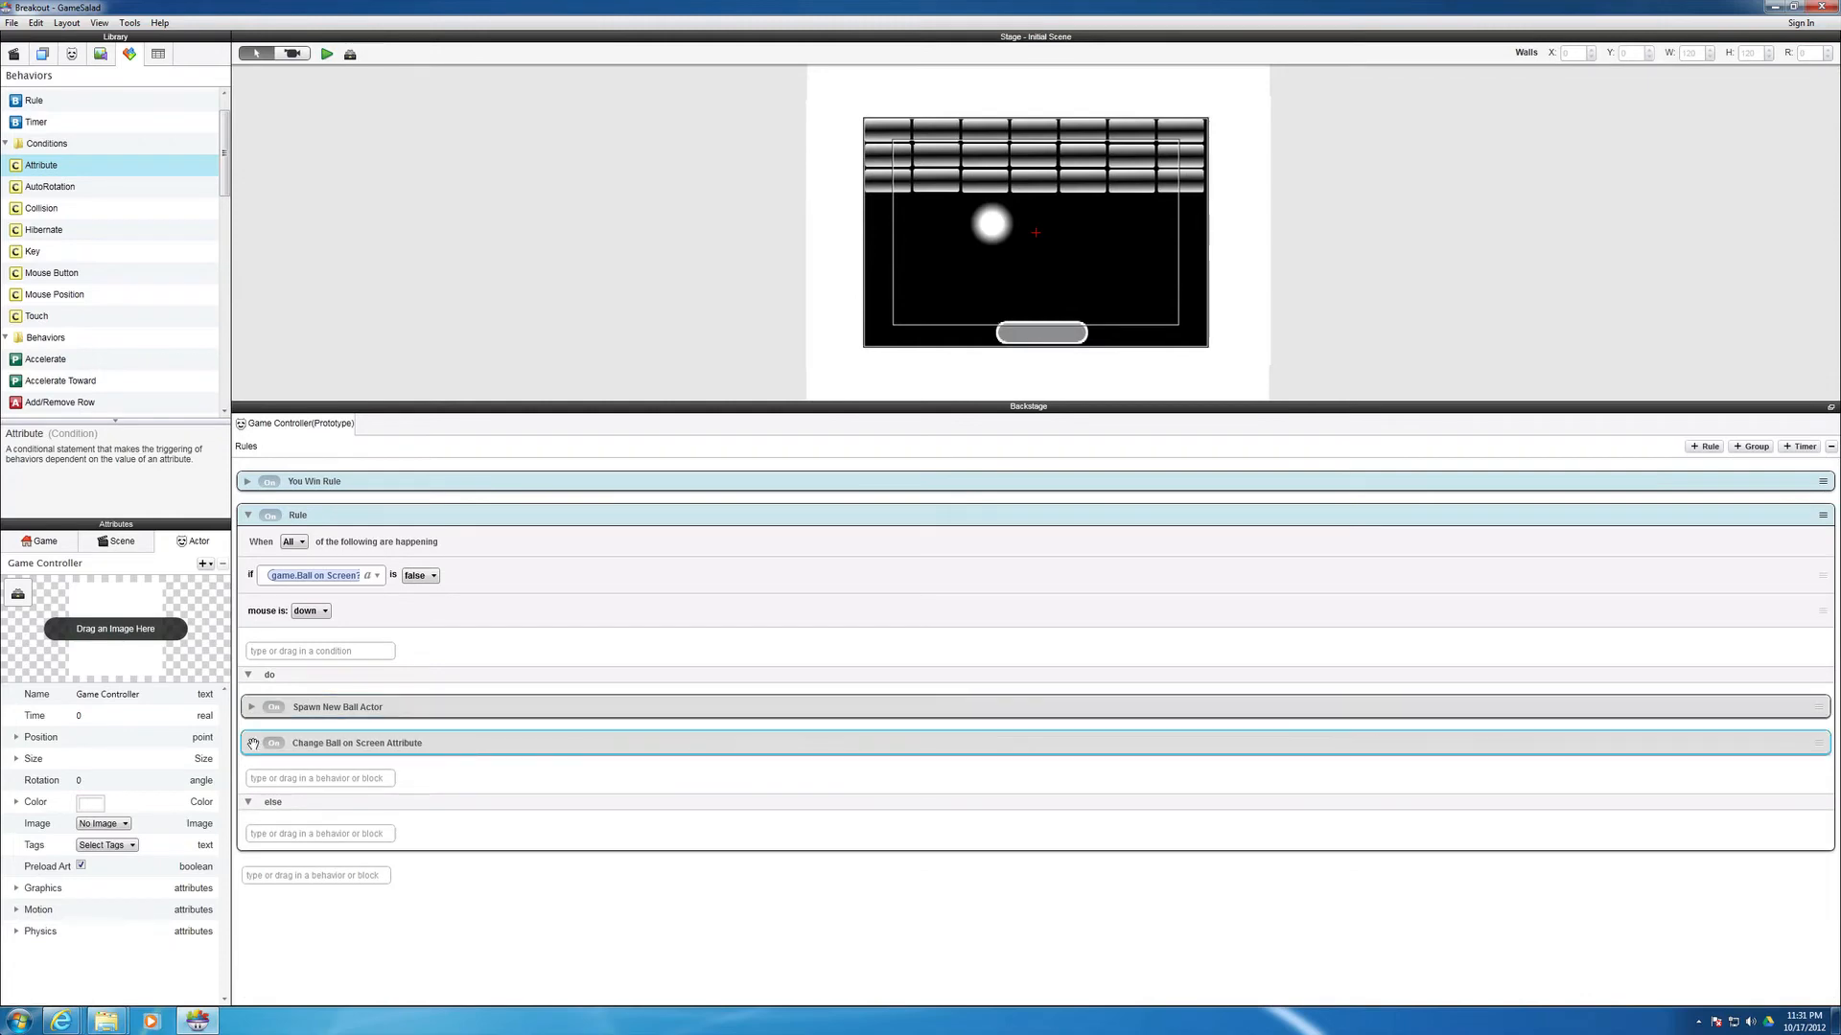
left_click(322, 832)
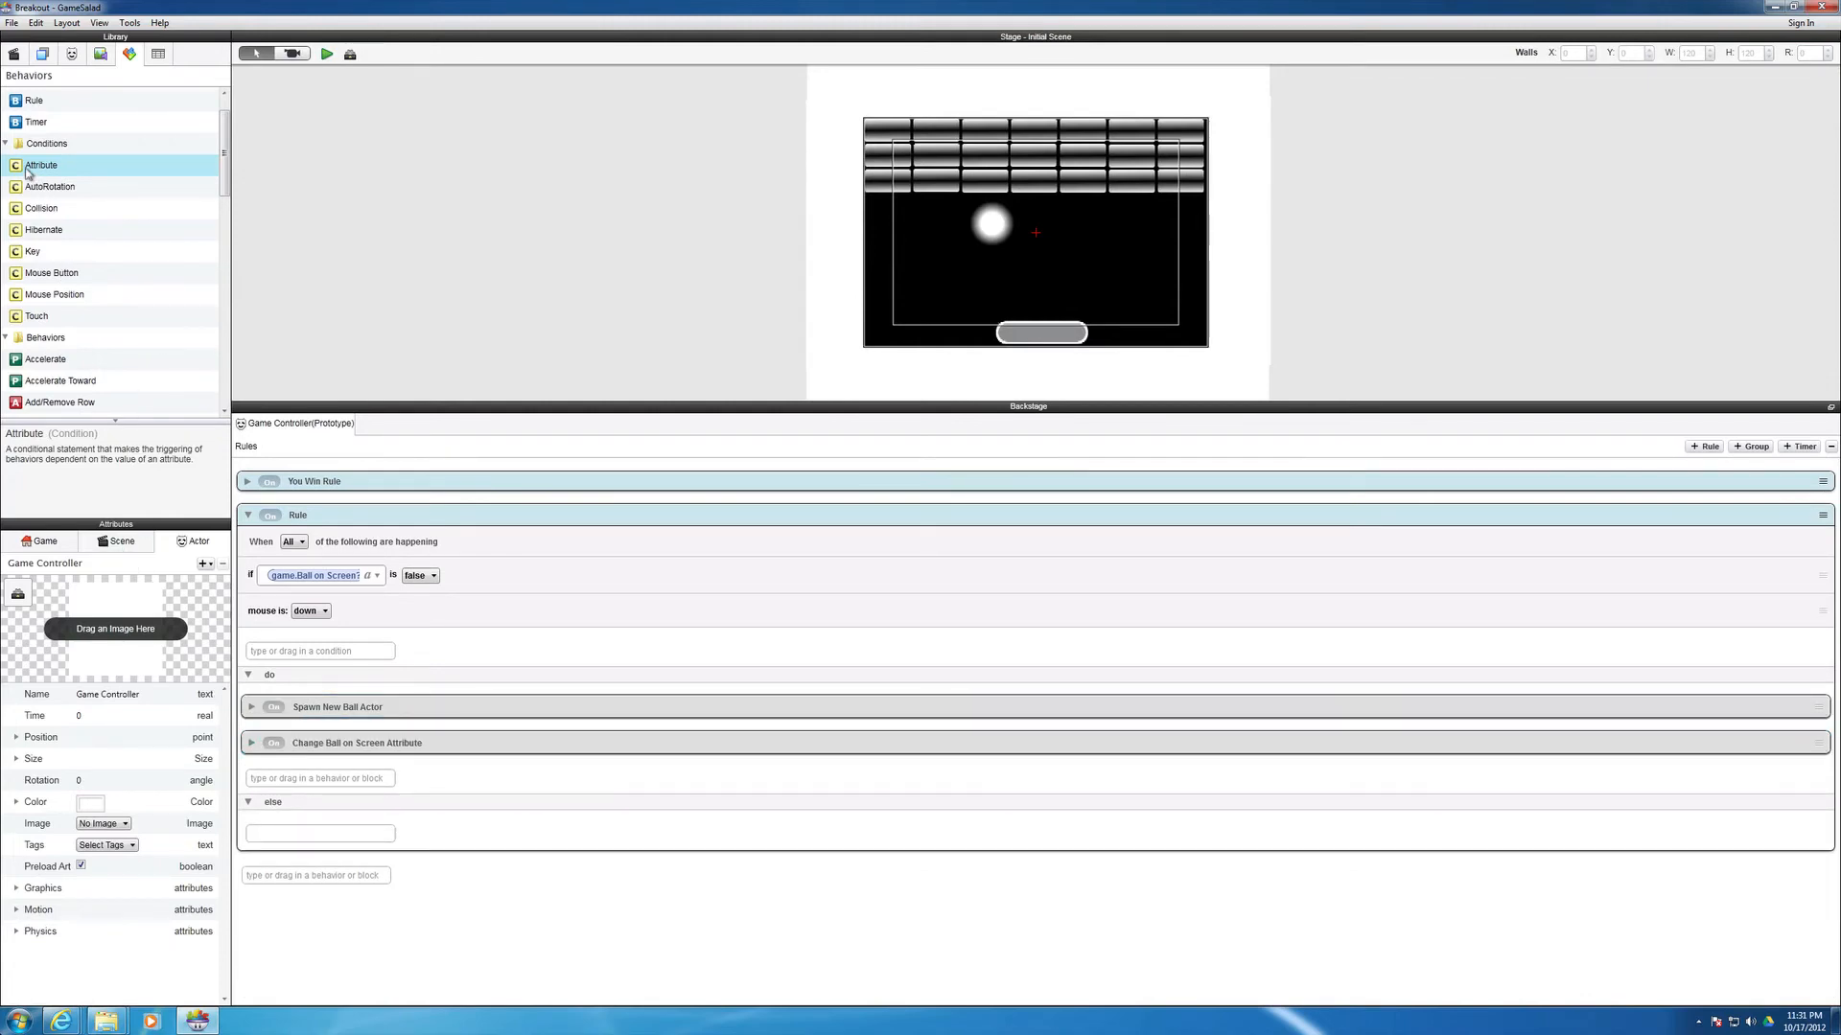
left_click_drag(38, 168, 361, 864)
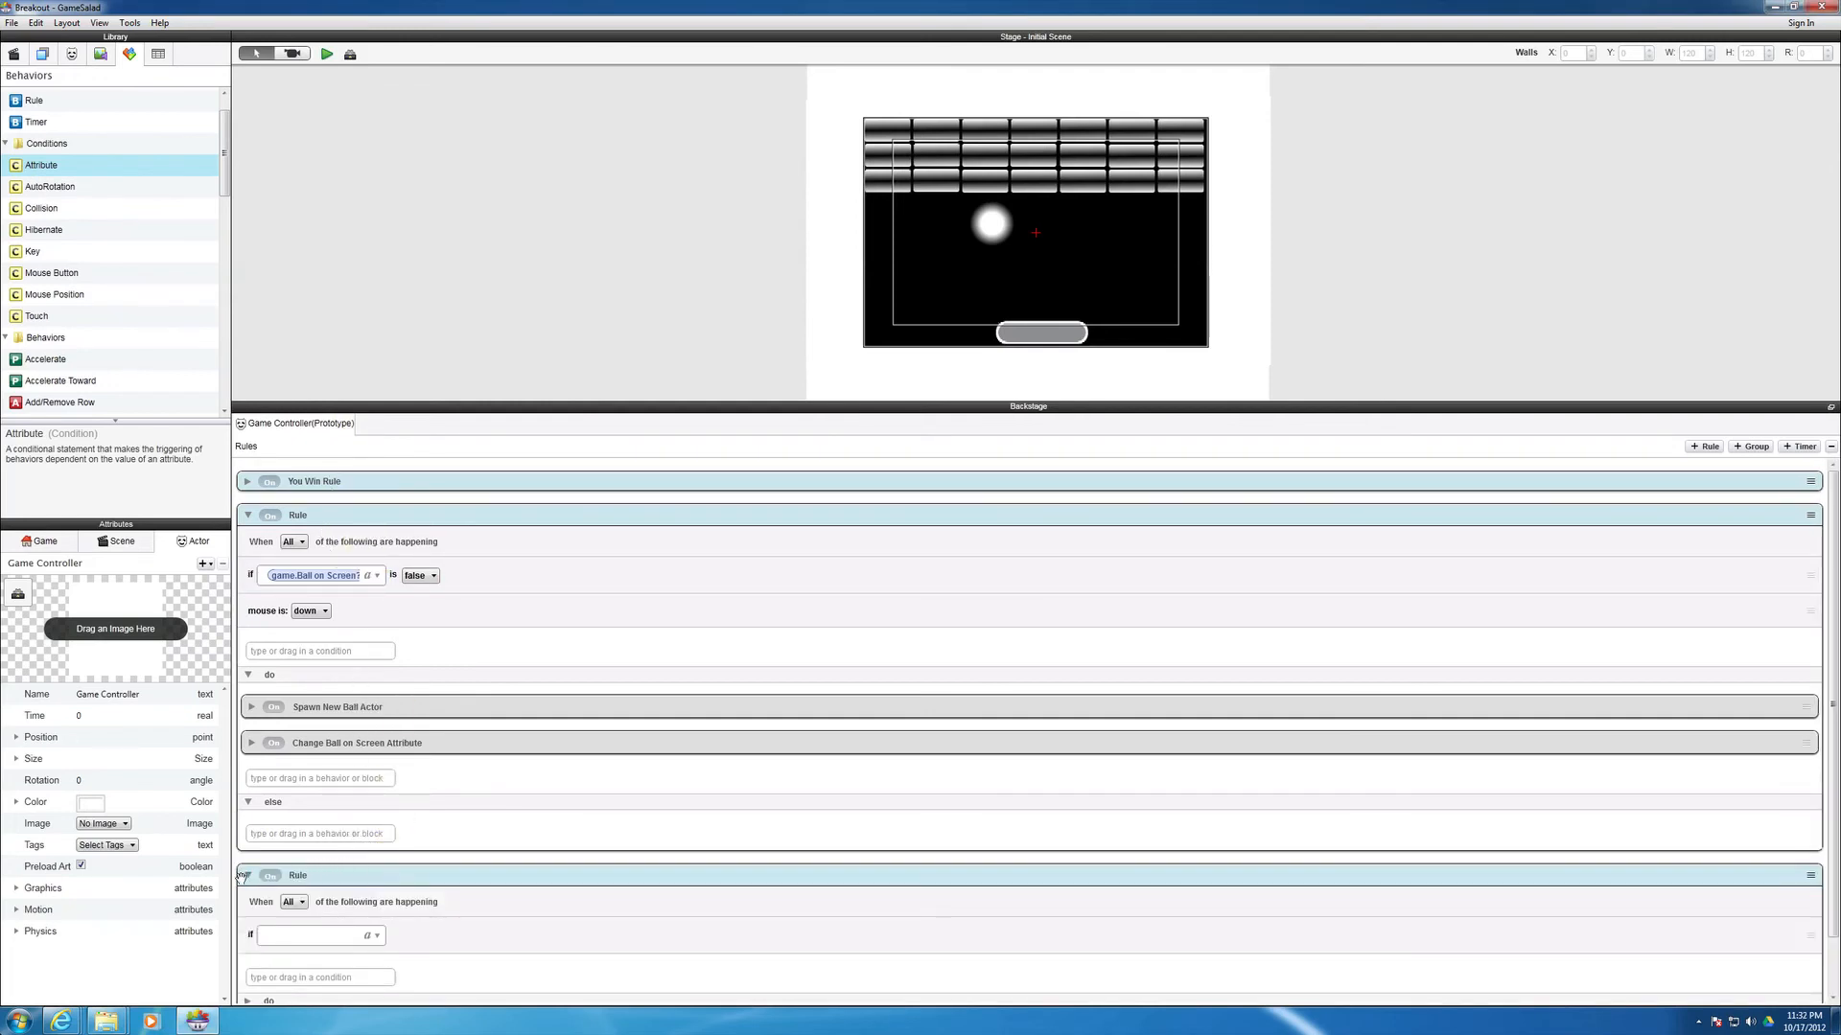